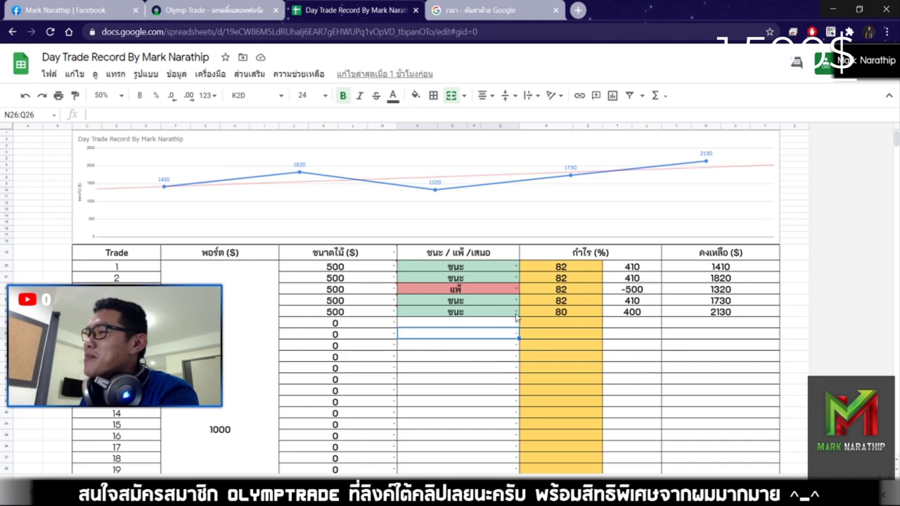
Review the recorded trade results and the totals row for the win and loss counts and the total profit
{"action": "scroll", "coordinate": [513, 270], "scroll_direction": "down", "scroll_amount": 2}
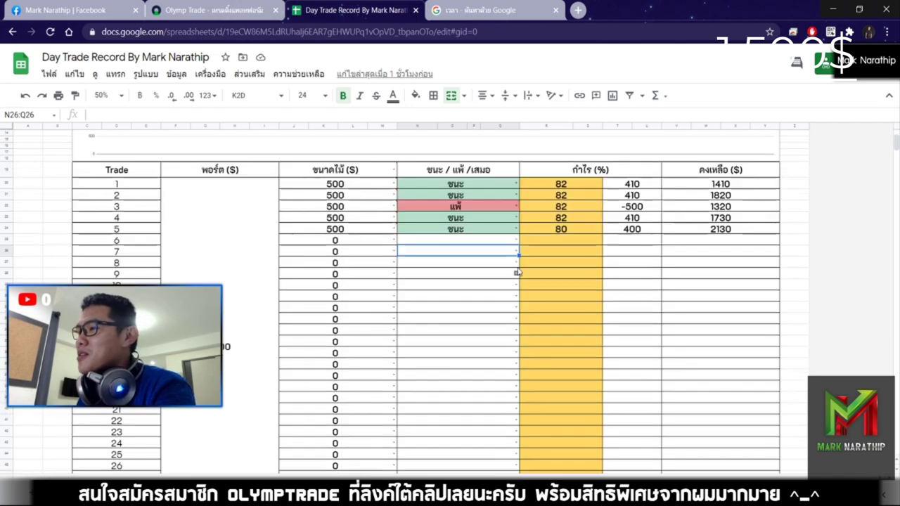
{"action": "left_click", "coordinate": [454, 184]}
{"action": "left_click", "coordinate": [461, 219]}
{"action": "scroll", "coordinate": [459, 225], "scroll_direction": "down", "scroll_amount": 4}
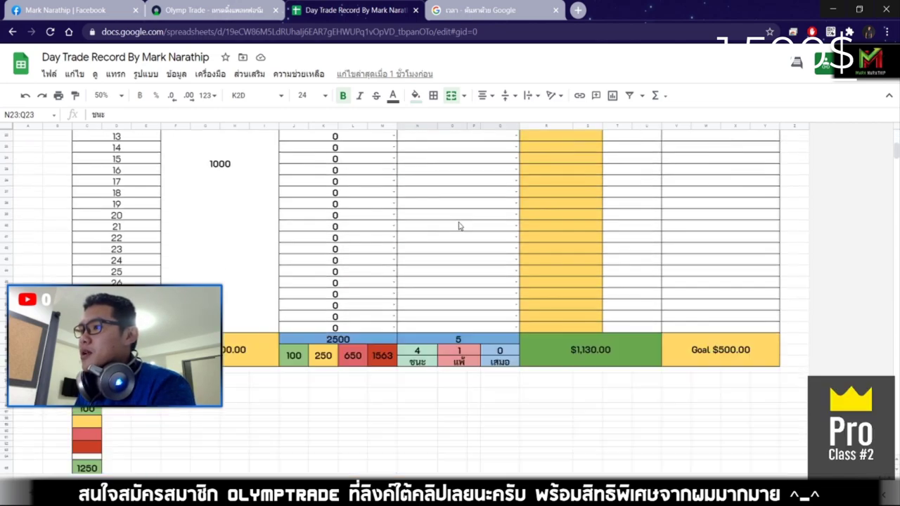
{"action": "left_click", "coordinate": [417, 216]}
{"action": "left_click", "coordinate": [456, 219]}
{"action": "left_click", "coordinate": [571, 229]}
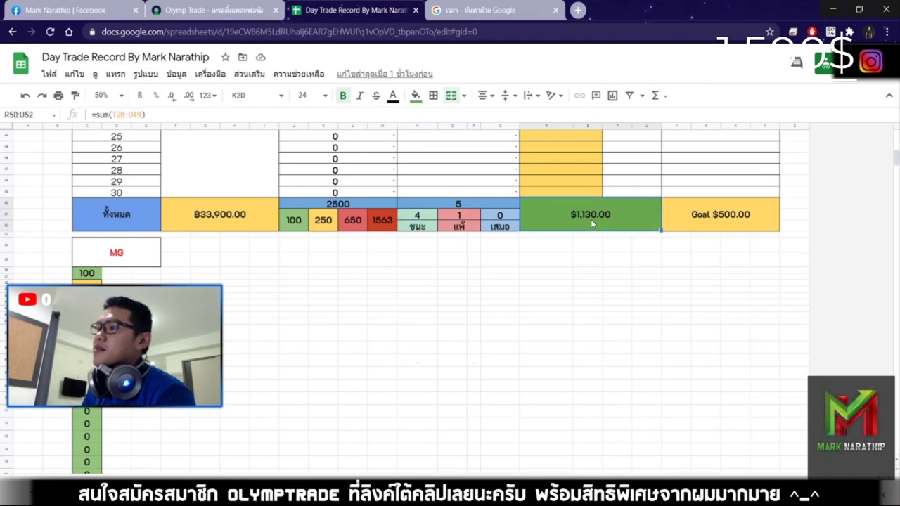
{"action": "scroll", "coordinate": [590, 219], "scroll_direction": "up", "scroll_amount": 1}
{"action": "left_click", "coordinate": [442, 224]}
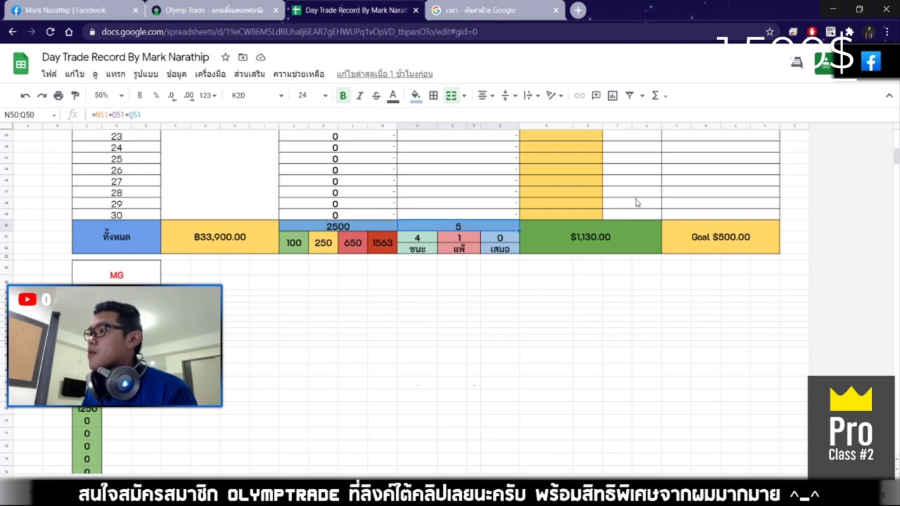
{"action": "left_click", "coordinate": [569, 242]}
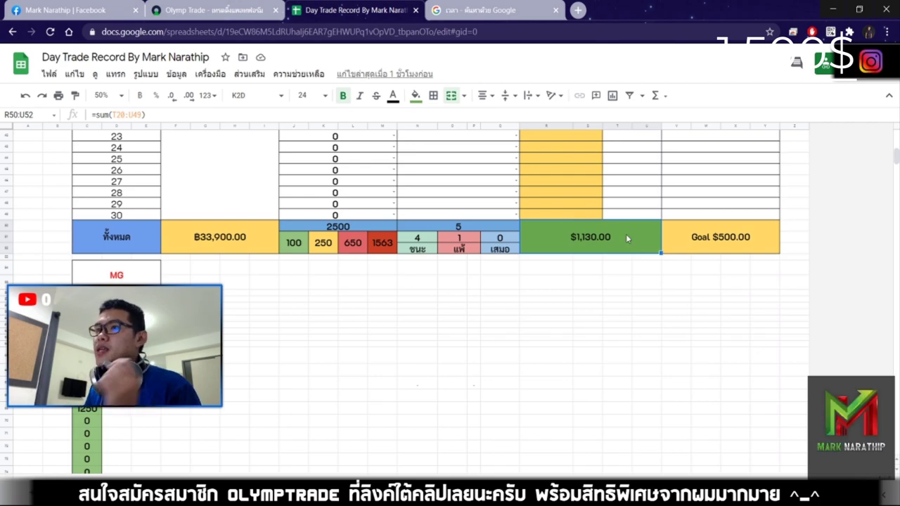
{"action": "scroll", "coordinate": [619, 272], "scroll_direction": "up", "scroll_amount": 5}
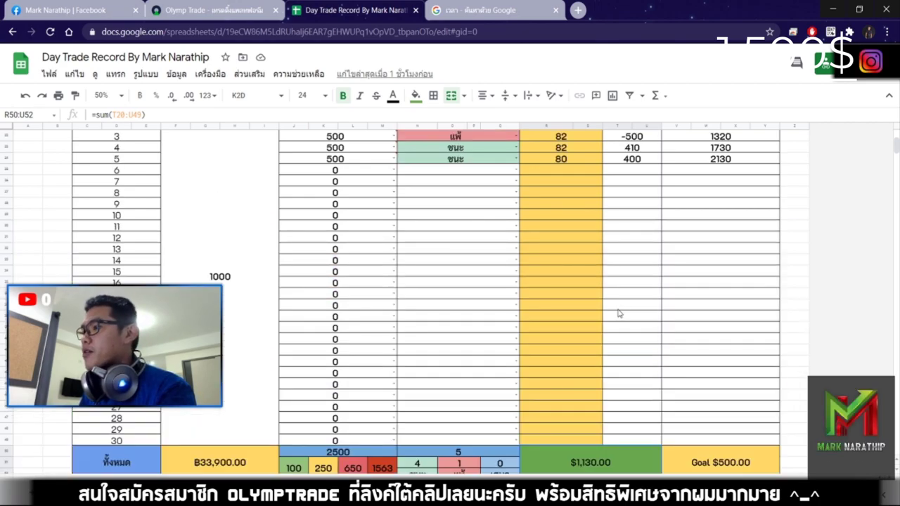
Switch to the Google search for เวลา and check the current time
{"action": "left_click", "coordinate": [485, 10]}
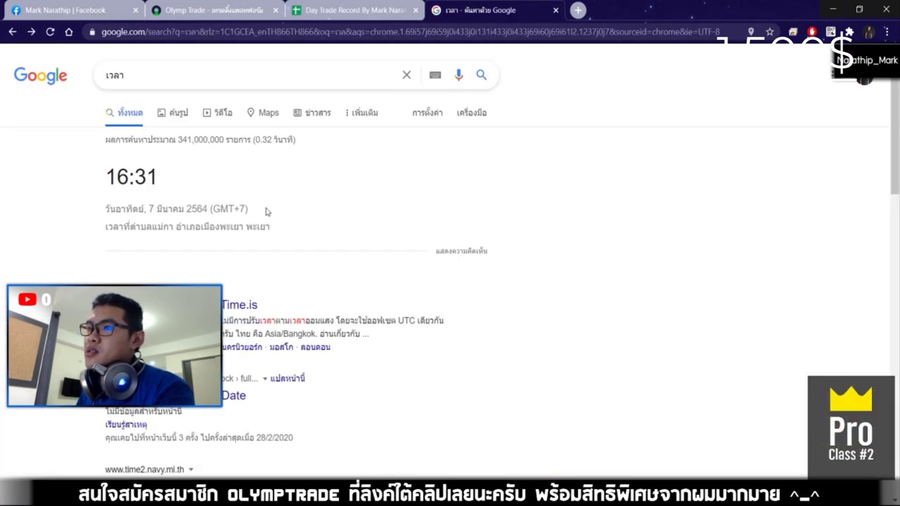
{"action": "left_click_drag", "start_coordinate": [171, 183], "coordinate": [89, 180]}
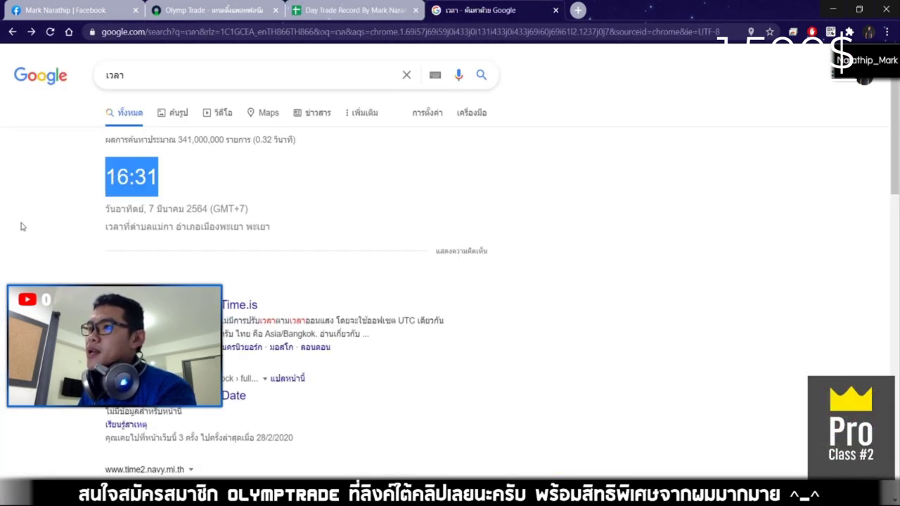
{"action": "left_click", "coordinate": [260, 204]}
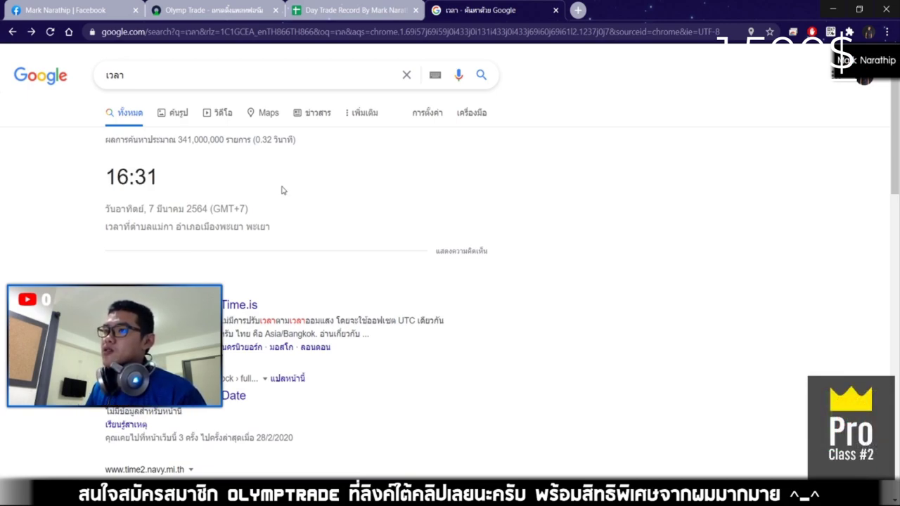
Return to the Day Trade Record spreadsheet and look over the profit column, the totals row and the balance chart
{"action": "left_click", "coordinate": [313, 12]}
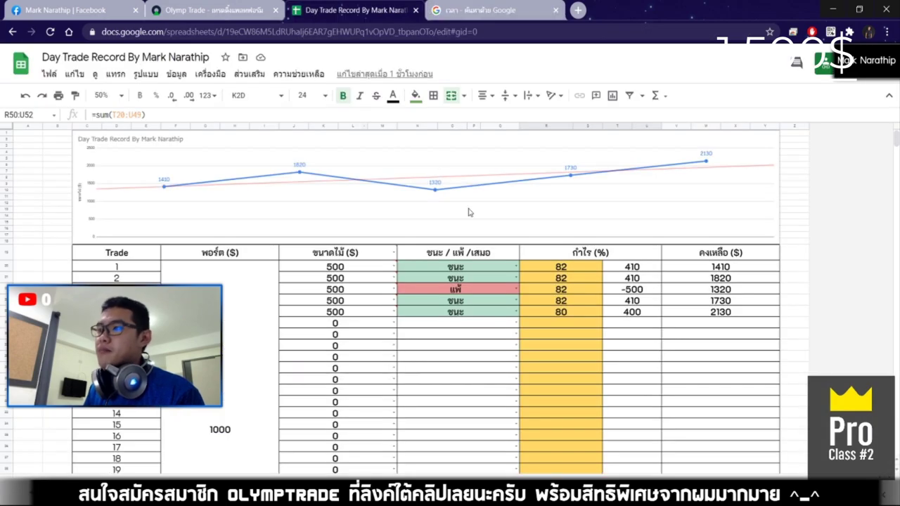
{"action": "scroll", "coordinate": [475, 234], "scroll_direction": "down", "scroll_amount": 5}
{"action": "left_click", "coordinate": [598, 260]}
{"action": "scroll", "coordinate": [598, 265], "scroll_direction": "down", "scroll_amount": 4}
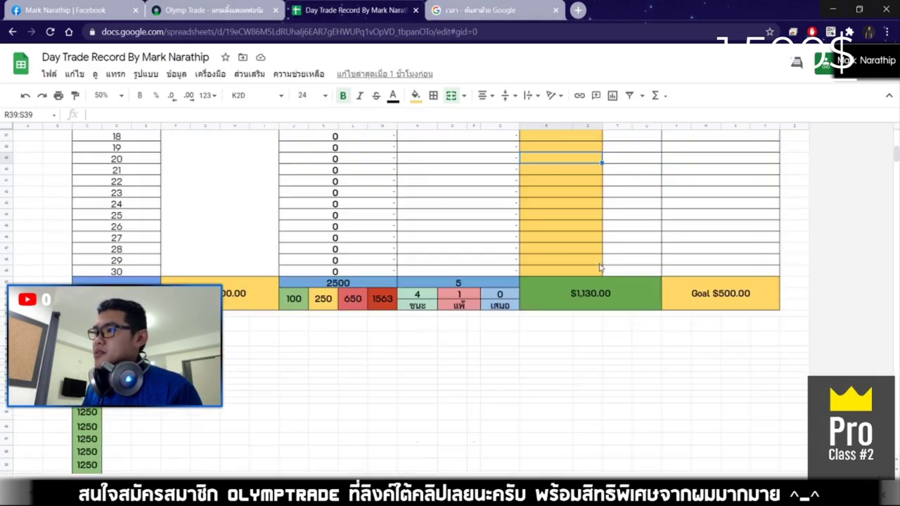
{"action": "scroll", "coordinate": [600, 268], "scroll_direction": "up", "scroll_amount": 3}
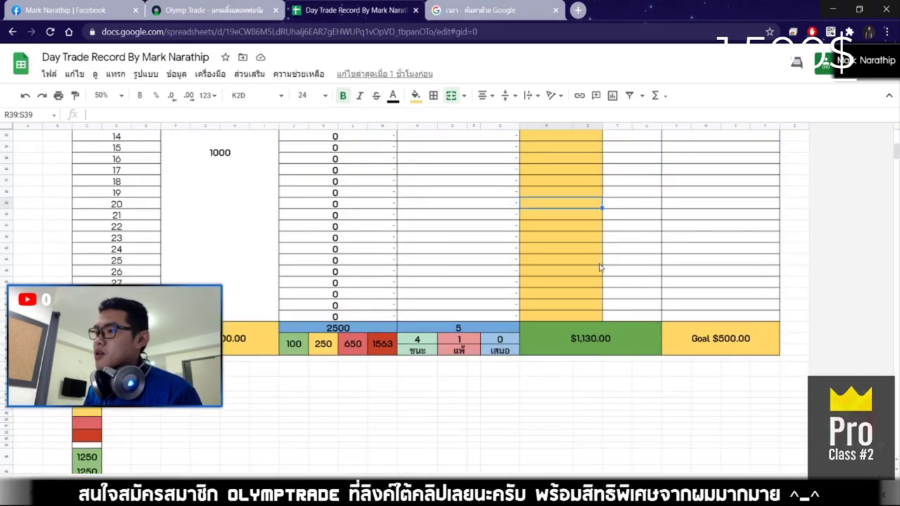
{"action": "scroll", "coordinate": [599, 267], "scroll_direction": "up", "scroll_amount": 5}
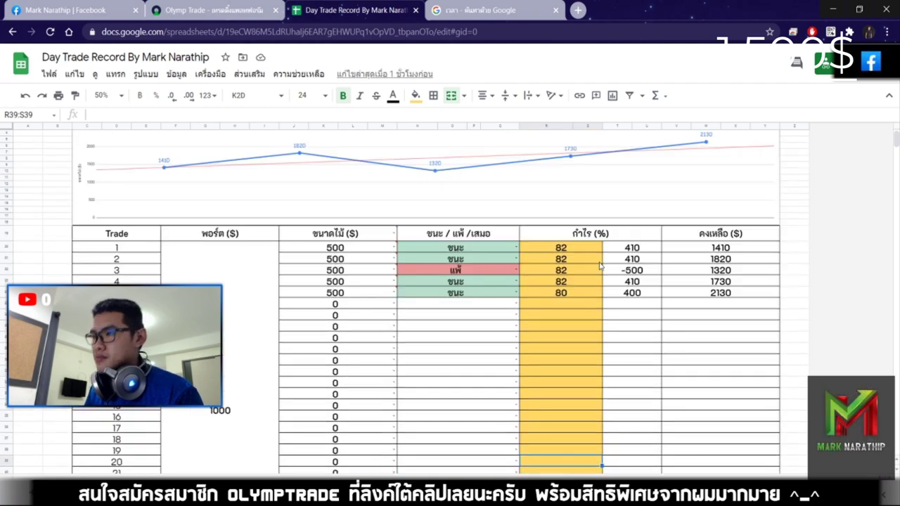
{"action": "left_click", "coordinate": [580, 314]}
{"action": "scroll", "coordinate": [580, 314], "scroll_direction": "up", "scroll_amount": 1}
Switch to Olymp Trade and examine the USD CHF OTC chart's recent candles against the horizontal levels and the stochastic indicator
{"action": "left_click", "coordinate": [211, 10]}
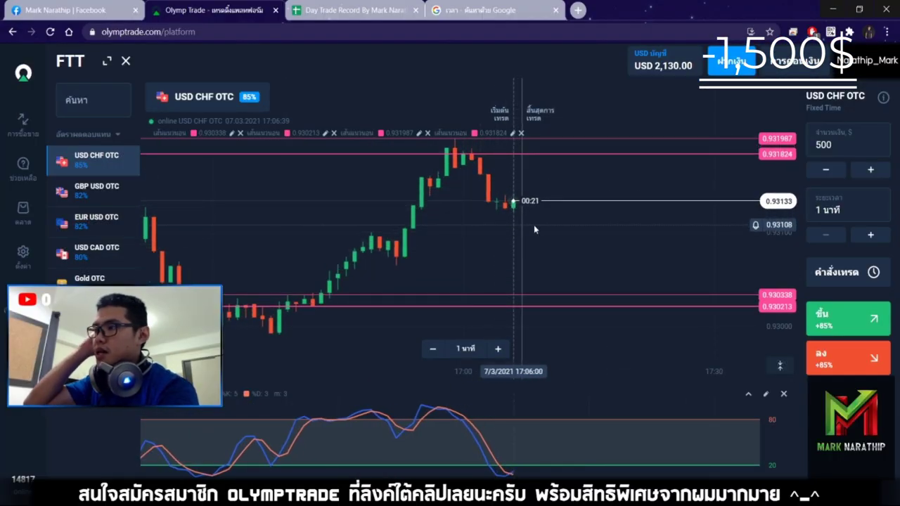
{"action": "scroll", "coordinate": [533, 225], "scroll_direction": "up", "scroll_amount": 3}
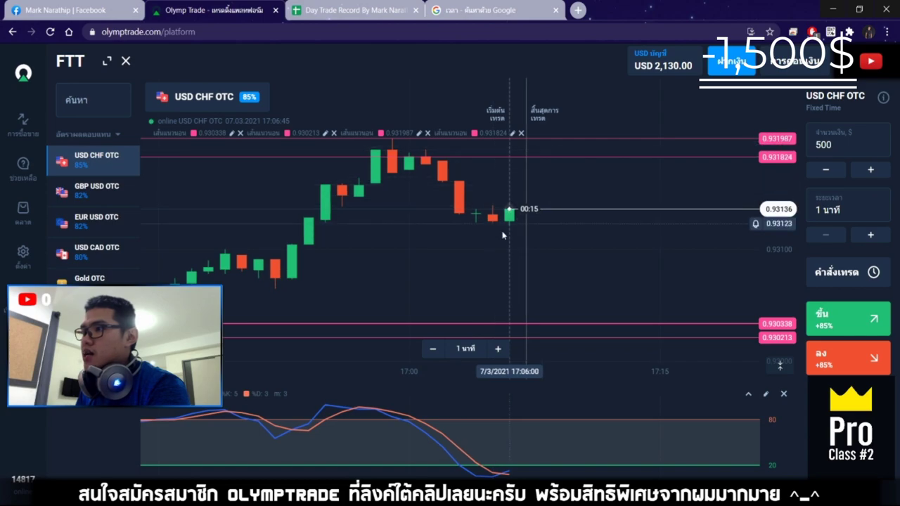
{"action": "scroll", "coordinate": [529, 228], "scroll_direction": "down", "scroll_amount": 3}
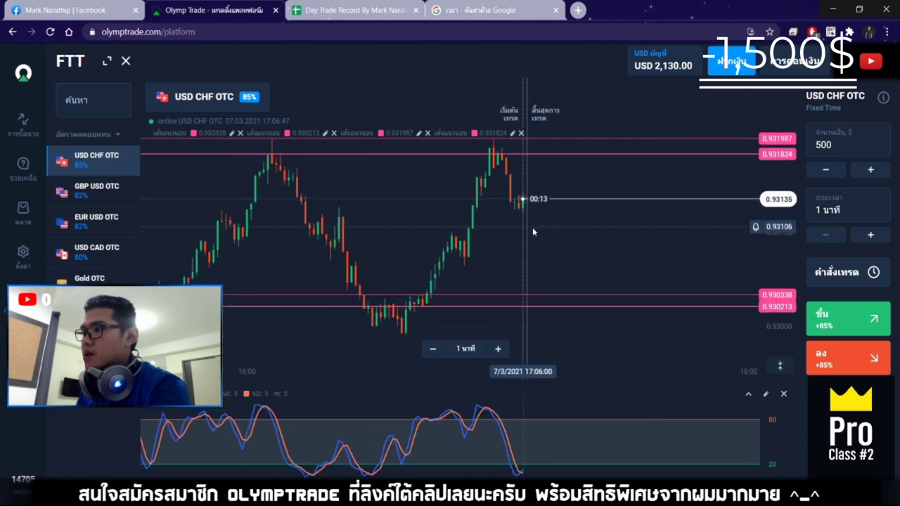
{"action": "scroll", "coordinate": [533, 227], "scroll_direction": "up", "scroll_amount": 2}
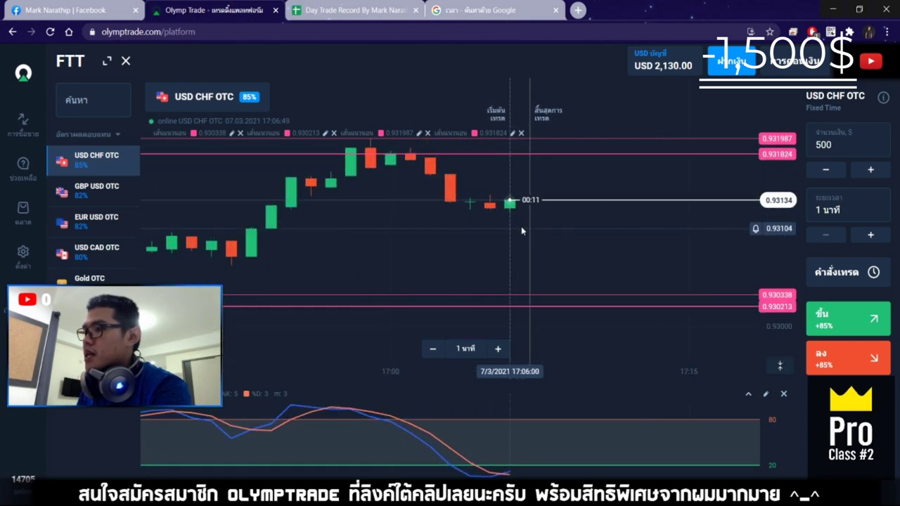
{"action": "scroll", "coordinate": [533, 225], "scroll_direction": "up", "scroll_amount": 2}
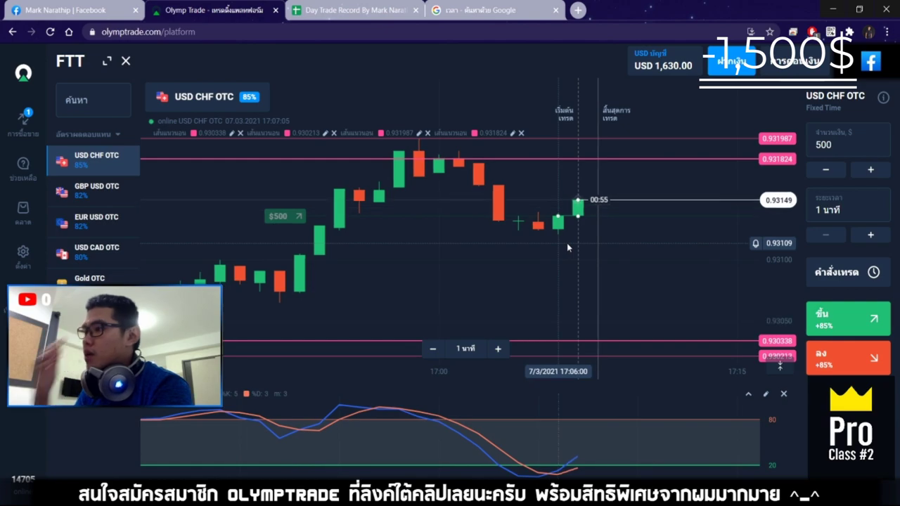
Follow the open $500 up trade on the USD CHF OTC chart, comparing the wider trend with the latest candles
{"action": "scroll", "coordinate": [621, 243], "scroll_direction": "down", "scroll_amount": 3}
{"action": "scroll", "coordinate": [594, 221], "scroll_direction": "down", "scroll_amount": 3}
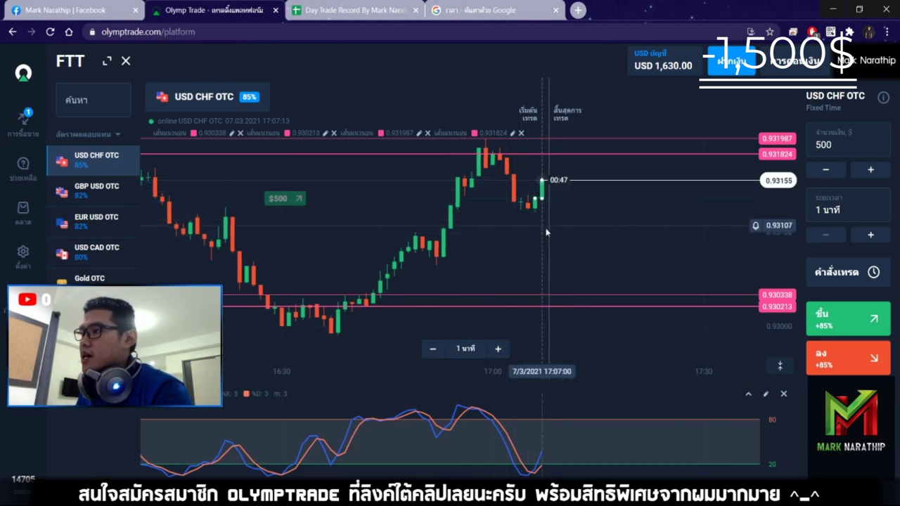
{"action": "scroll", "coordinate": [482, 229], "scroll_direction": "down", "scroll_amount": 3}
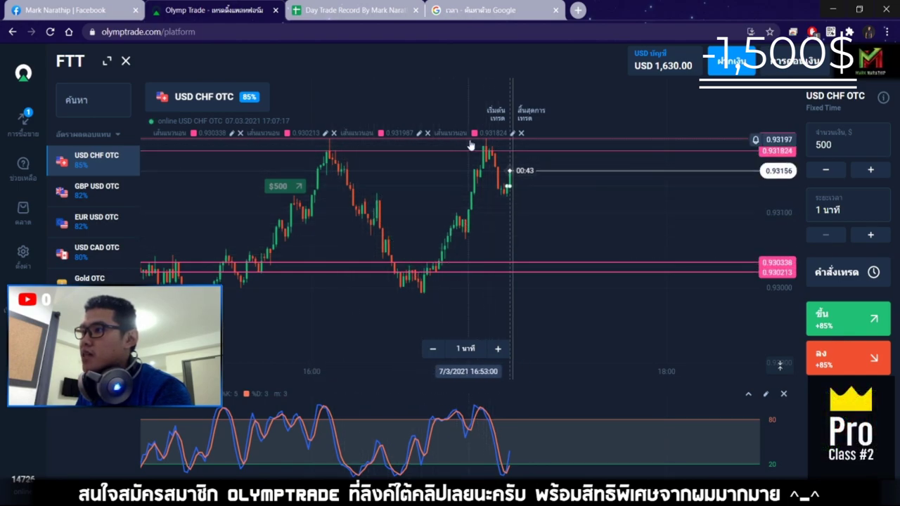
{"action": "scroll", "coordinate": [513, 209], "scroll_direction": "down", "scroll_amount": 2}
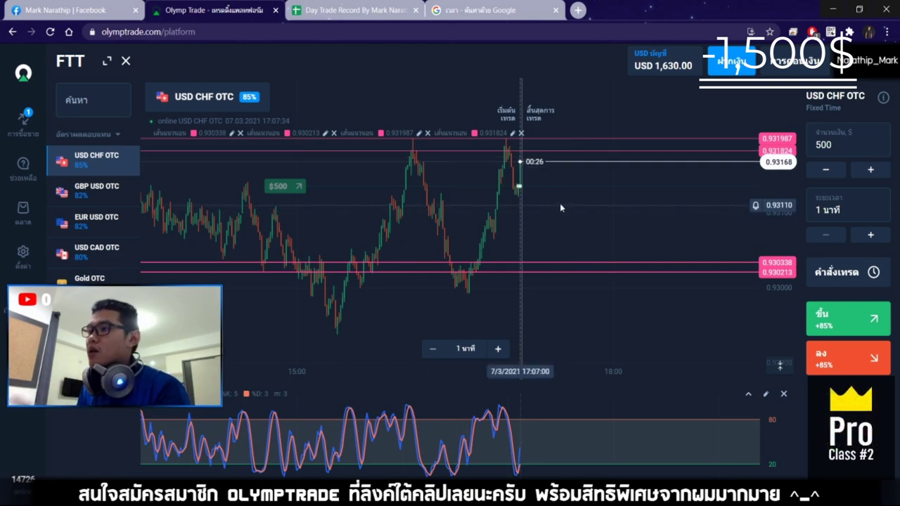
{"action": "scroll", "coordinate": [530, 205], "scroll_direction": "up", "scroll_amount": 4}
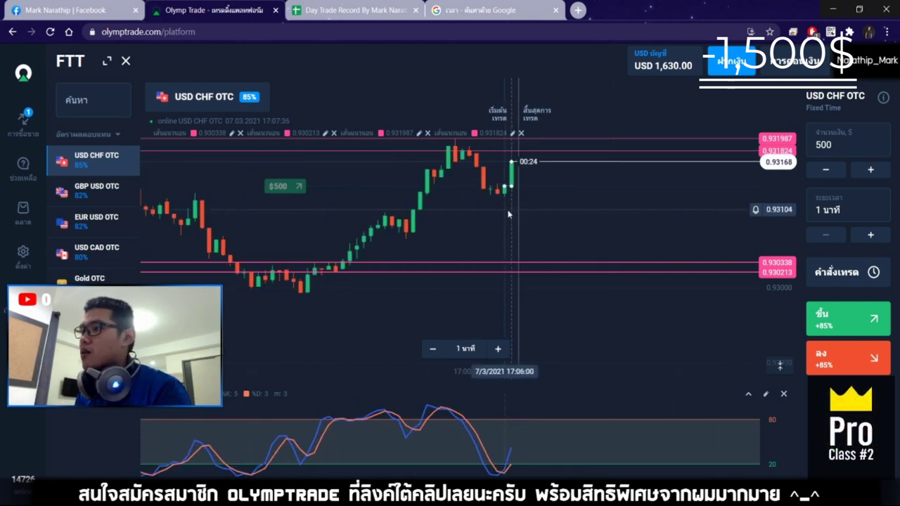
{"action": "scroll", "coordinate": [495, 204], "scroll_direction": "up", "scroll_amount": 2}
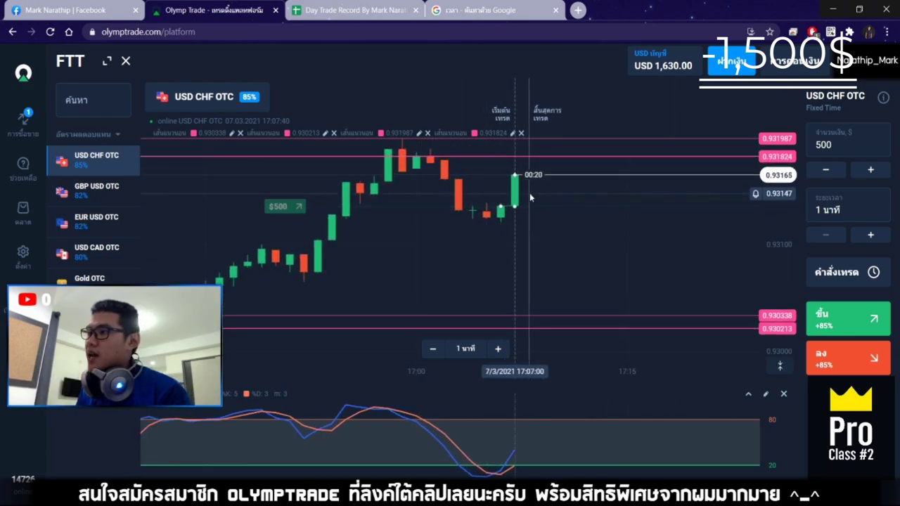
{"action": "scroll", "coordinate": [529, 194], "scroll_direction": "up", "scroll_amount": 2}
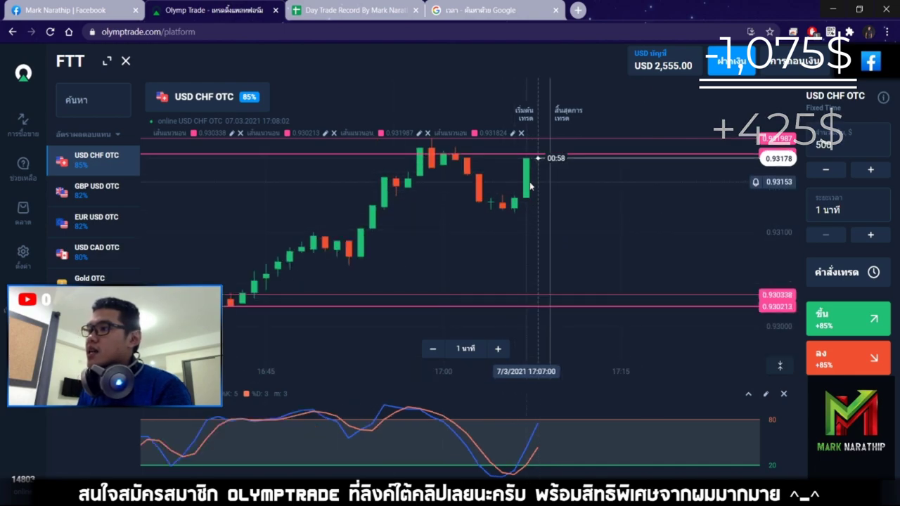
Record trade 6 in the Day Trade Record spreadsheet with a trade size of 500 and the result ชนะ
{"action": "left_click", "coordinate": [360, 12]}
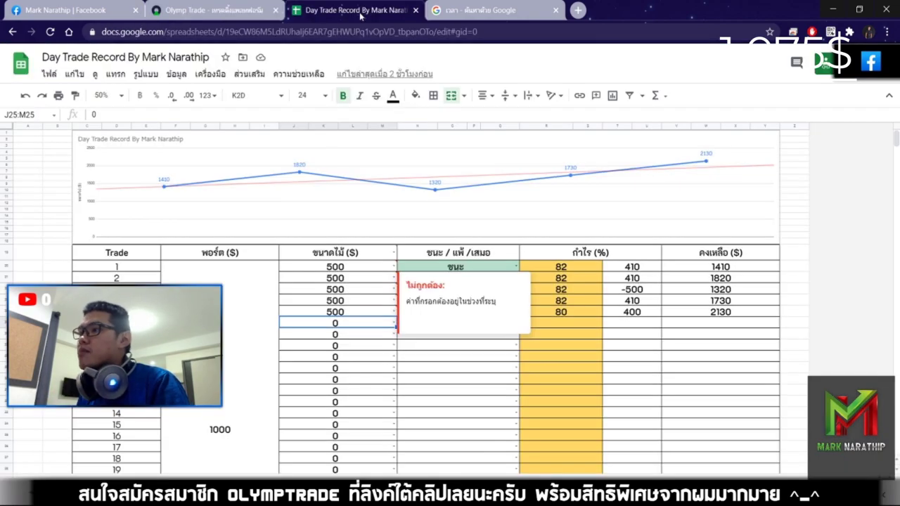
{"action": "left_click", "coordinate": [418, 367]}
{"action": "left_click", "coordinate": [348, 327]}
{"action": "type", "text": "500"}
{"action": "key", "text": "Return"}
{"action": "left_click", "coordinate": [443, 324]}
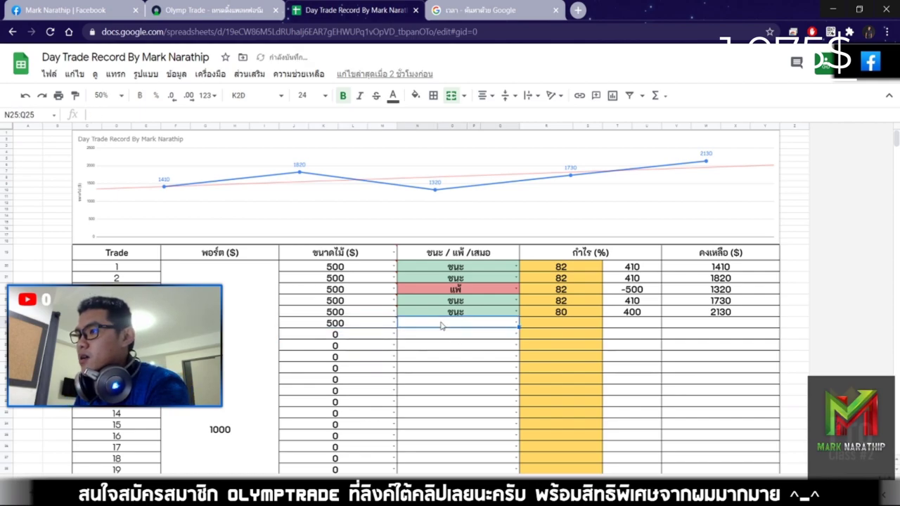
{"action": "left_click", "coordinate": [429, 324]}
{"action": "left_click", "coordinate": [426, 341]}
Enter 82 as the profit percentage of trade 6
{"action": "left_click", "coordinate": [572, 317]}
{"action": "left_click", "coordinate": [573, 322]}
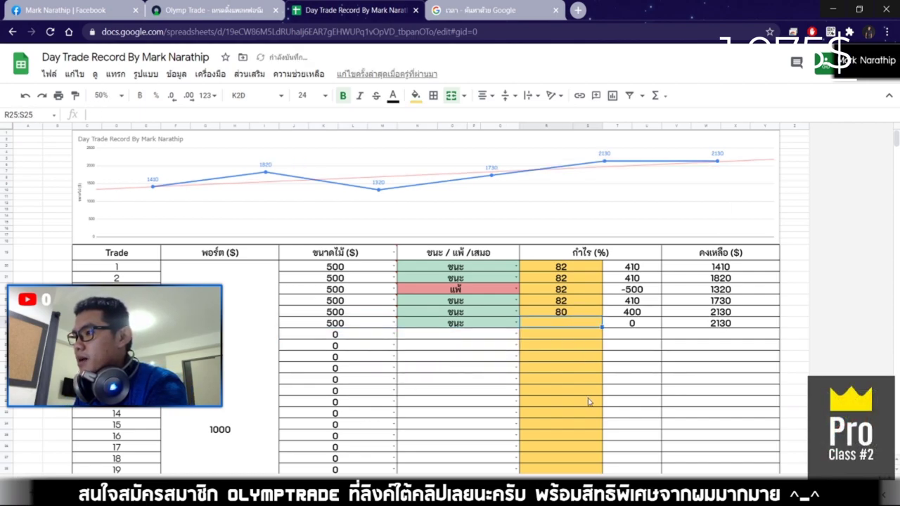
{"action": "type", "text": "82"}
{"action": "key", "text": "Return"}
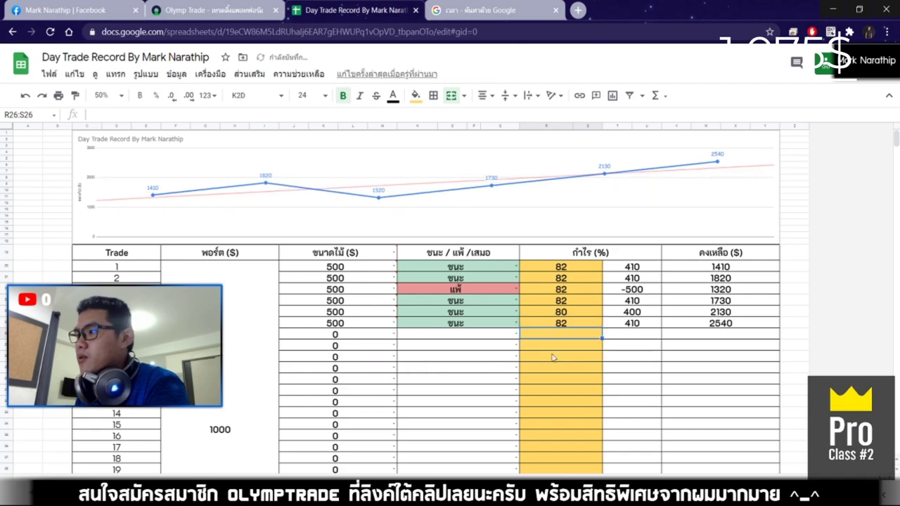
Check the payout rate in Olymp Trade and set trade 6's profit percentage to 85 in the spreadsheet
{"action": "left_click", "coordinate": [204, 10]}
{"action": "left_click", "coordinate": [351, 10]}
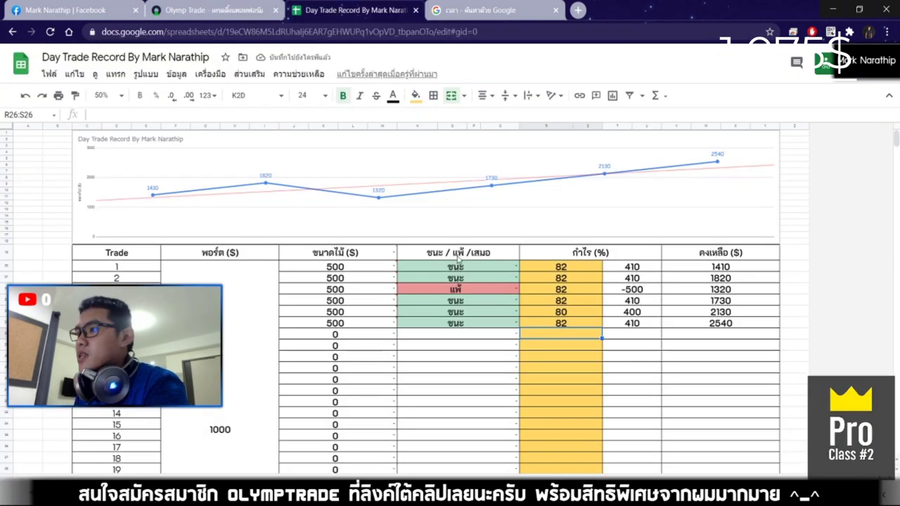
{"action": "type", "text": "85"}
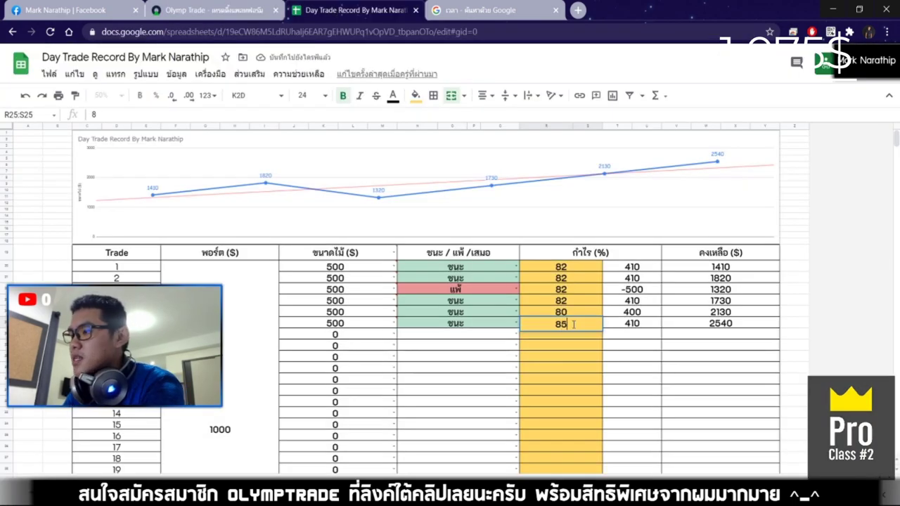
{"action": "key", "text": "Return"}
Review trade 6's profit percentage and amount, and the total profit in the totals row
{"action": "scroll", "coordinate": [592, 288], "scroll_direction": "down", "scroll_amount": 2}
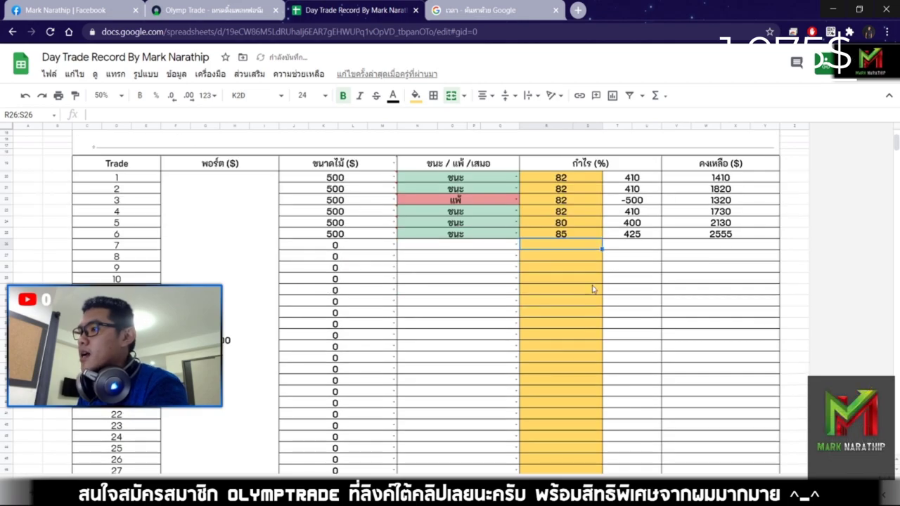
{"action": "left_click", "coordinate": [636, 236]}
{"action": "scroll", "coordinate": [589, 234], "scroll_direction": "down", "scroll_amount": 1}
{"action": "left_click", "coordinate": [576, 193]}
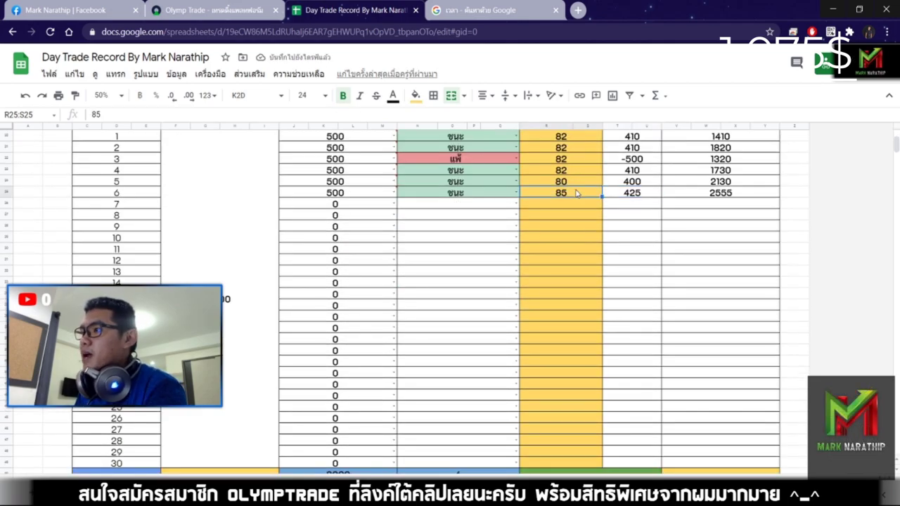
{"action": "left_click", "coordinate": [636, 194]}
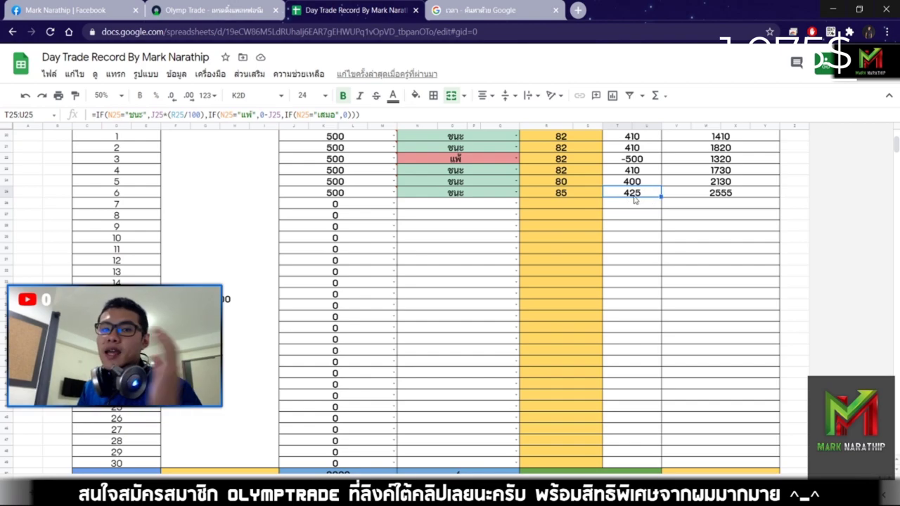
{"action": "scroll", "coordinate": [633, 207], "scroll_direction": "down", "scroll_amount": 5}
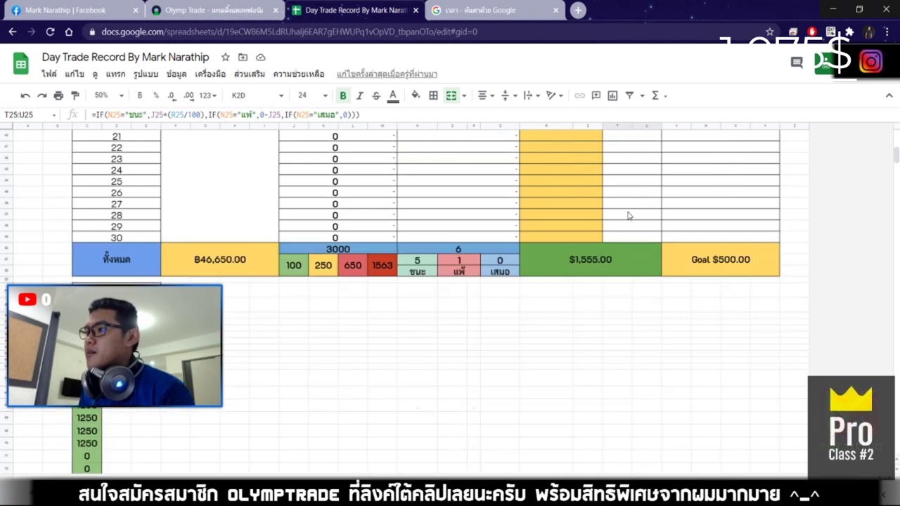
{"action": "left_click", "coordinate": [618, 207]}
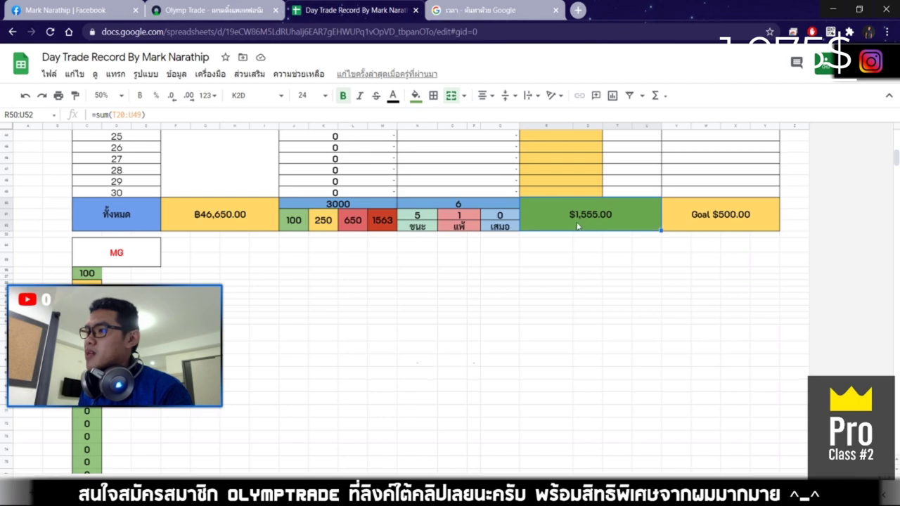
Check the USD CHF OTC chart and account balance in Olymp Trade against the trades recorded in the Day Trade Record spreadsheet
{"action": "left_click", "coordinate": [200, 20]}
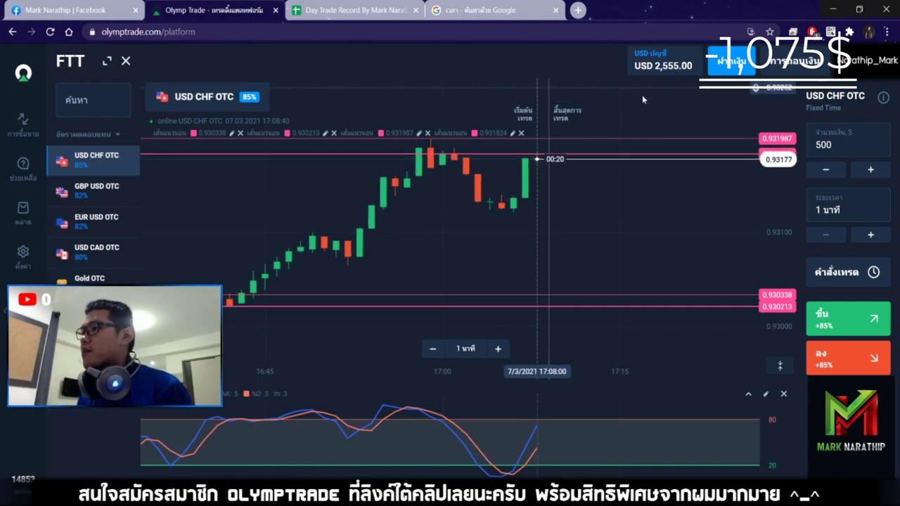
{"action": "scroll", "coordinate": [574, 212], "scroll_direction": "down", "scroll_amount": 1}
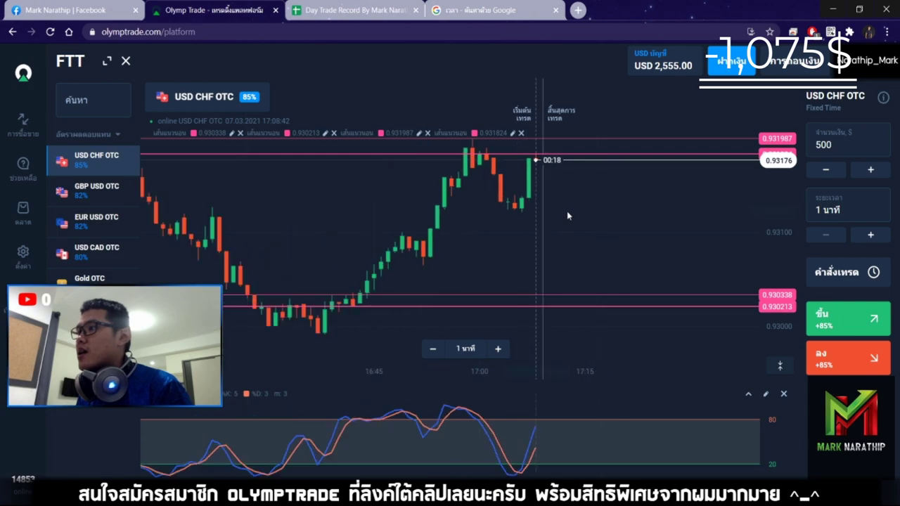
{"action": "scroll", "coordinate": [568, 216], "scroll_direction": "down", "scroll_amount": 2}
{"action": "key", "text": "ctrl+Tab"}
{"action": "scroll", "coordinate": [572, 306], "scroll_direction": "up", "scroll_amount": 3}
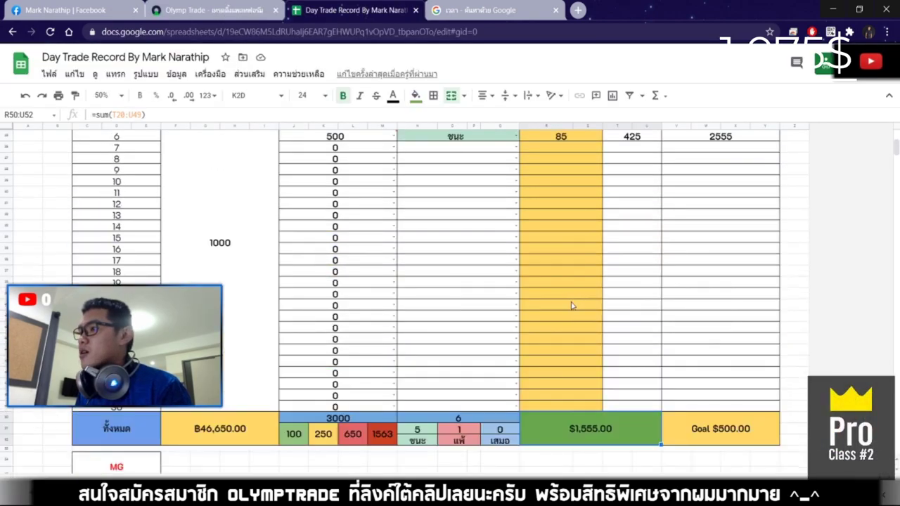
{"action": "scroll", "coordinate": [571, 305], "scroll_direction": "up", "scroll_amount": 5}
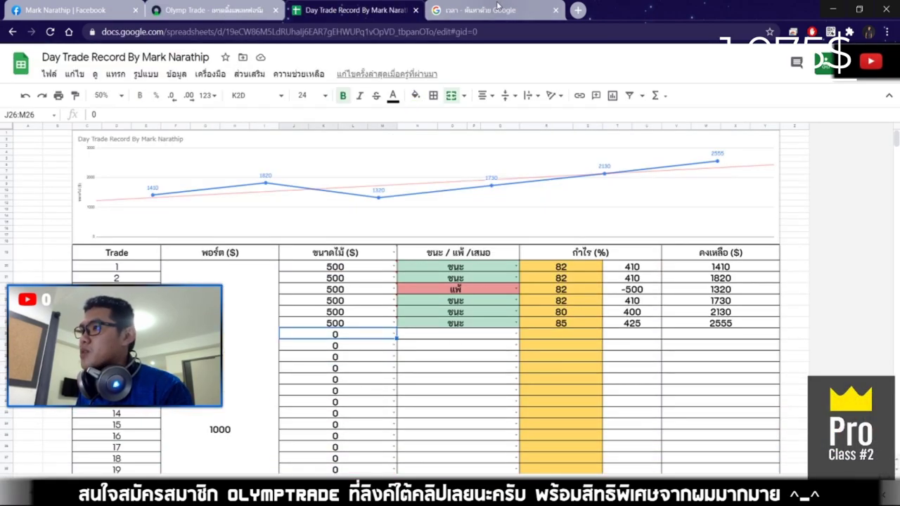
Reload the Google results for เวลา and check the current local time and date
{"action": "key", "text": "ctrl+Tab"}
{"action": "key", "text": "Return"}
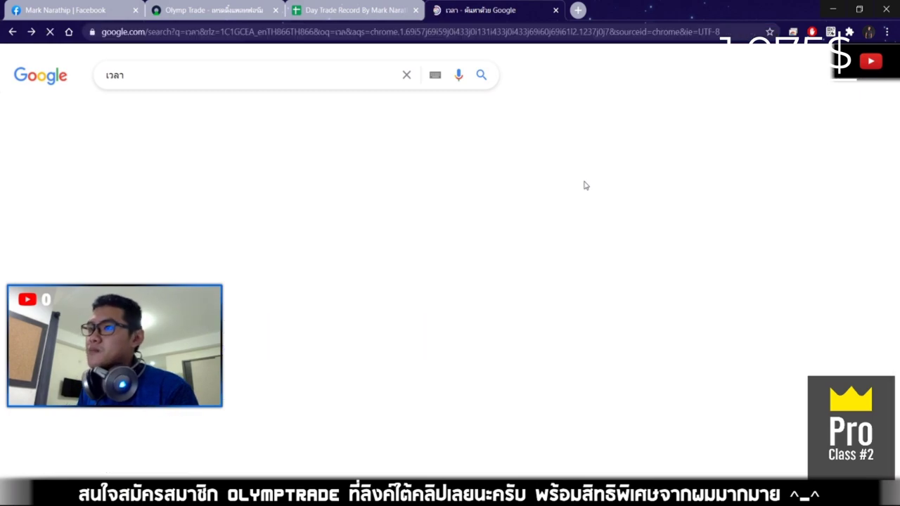
{"action": "left_click_drag", "start_coordinate": [187, 175], "coordinate": [79, 175]}
{"action": "left_click", "coordinate": [212, 186]}
{"action": "scroll", "coordinate": [234, 183], "scroll_direction": "down", "scroll_amount": 1}
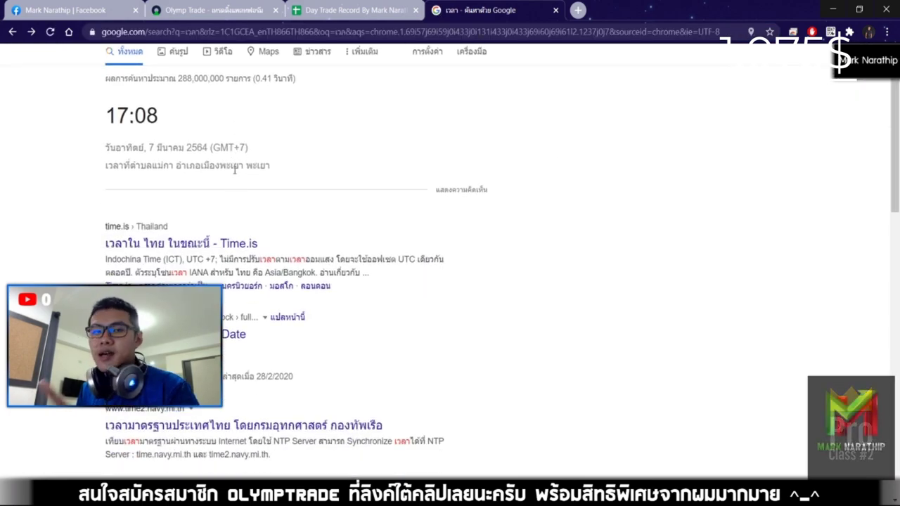
{"action": "scroll", "coordinate": [362, 147], "scroll_direction": "up", "scroll_amount": 1}
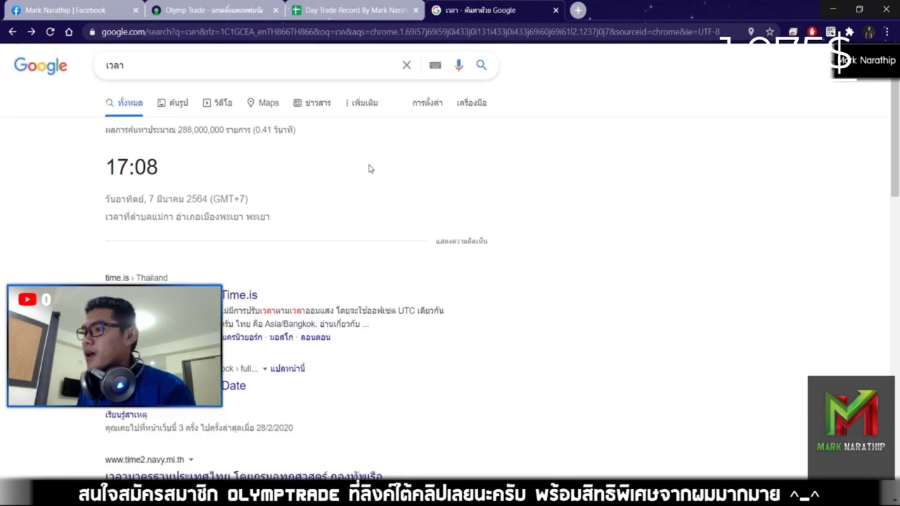
Return to the Day Trade Record spreadsheet and review the total profit in the totals row and the trades above it
{"action": "left_click", "coordinate": [339, 12]}
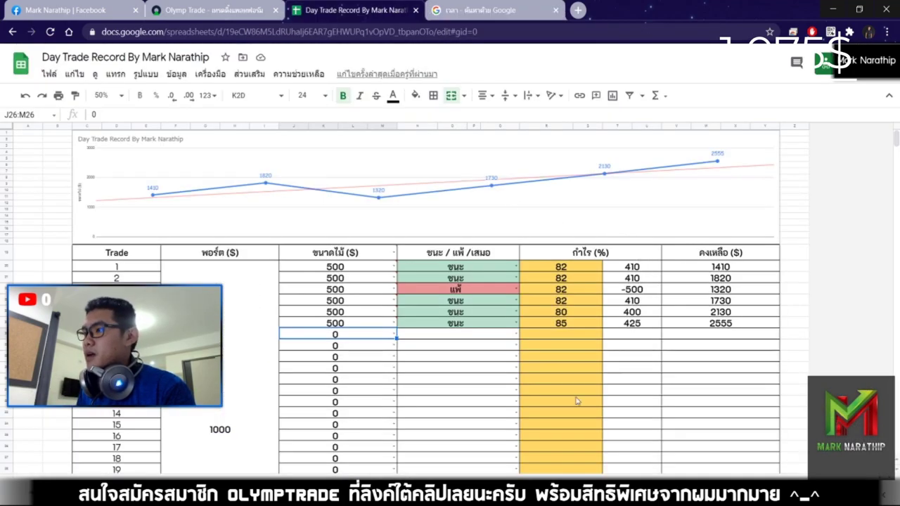
{"action": "left_click", "coordinate": [496, 359]}
{"action": "scroll", "coordinate": [496, 358], "scroll_direction": "down", "scroll_amount": 5}
{"action": "left_click", "coordinate": [610, 263]}
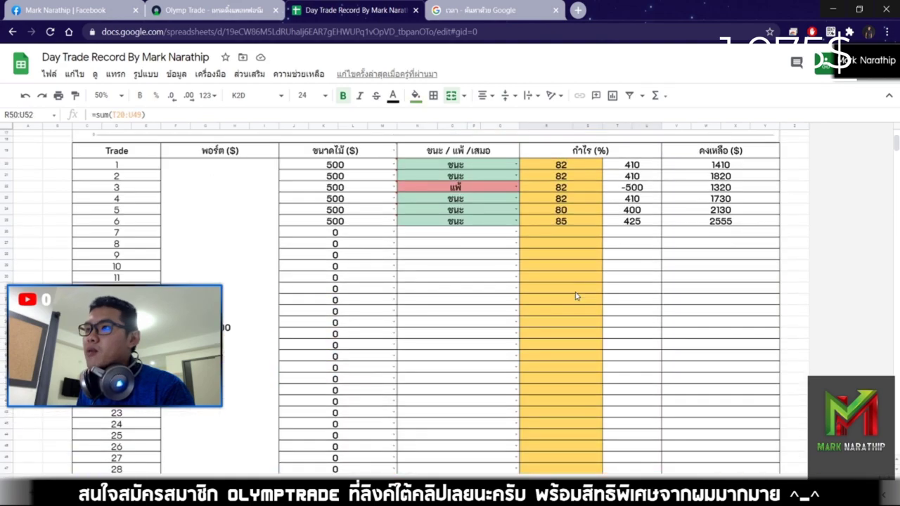
{"action": "scroll", "coordinate": [573, 291], "scroll_direction": "down", "scroll_amount": 1}
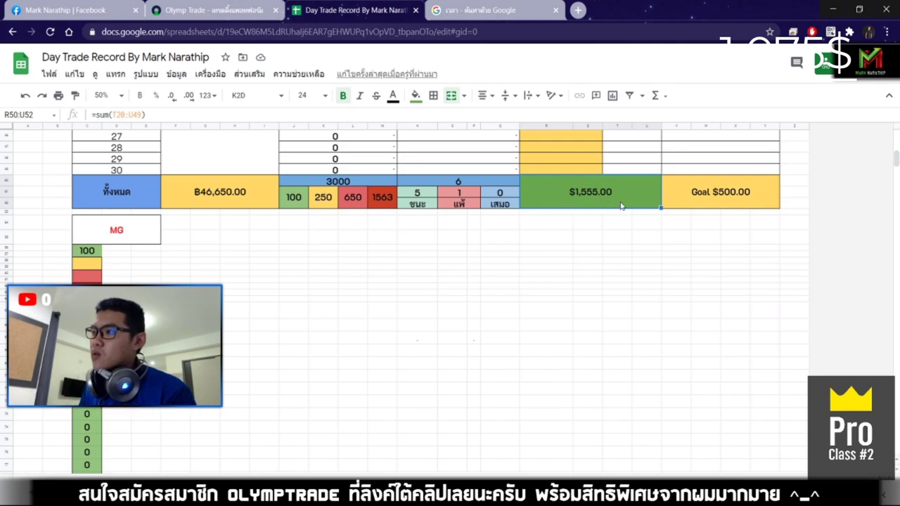
{"action": "scroll", "coordinate": [622, 221], "scroll_direction": "up", "scroll_amount": 15}
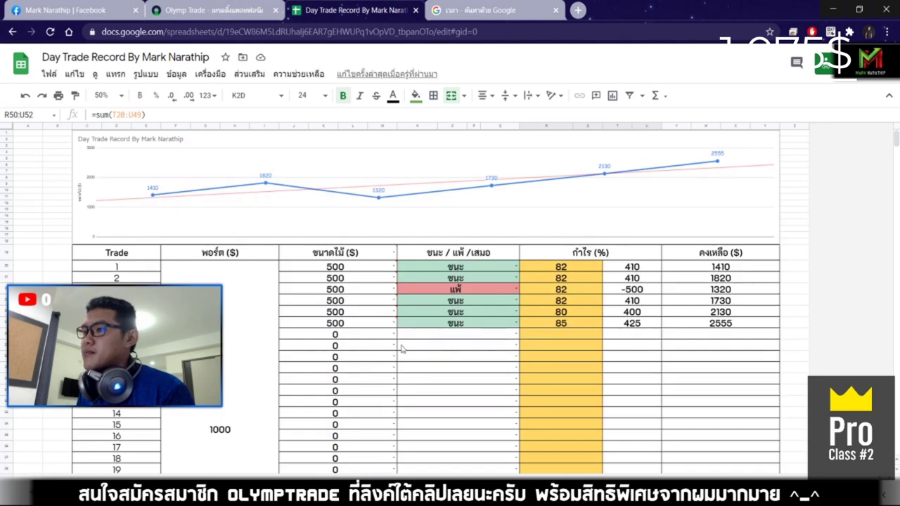
Enter 500 as the size of trade 7 in the Day Trade Record spreadsheet
{"action": "left_click", "coordinate": [339, 338]}
{"action": "scroll", "coordinate": [478, 348], "scroll_direction": "down", "scroll_amount": 4}
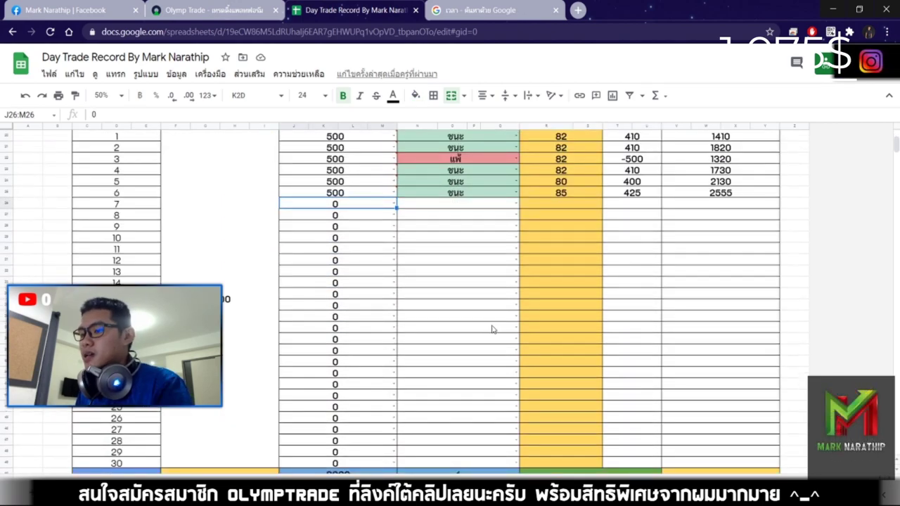
{"action": "scroll", "coordinate": [492, 329], "scroll_direction": "down", "scroll_amount": 3}
{"action": "type", "text": "500"}
{"action": "key", "text": "Return"}
{"action": "scroll", "coordinate": [492, 330], "scroll_direction": "up", "scroll_amount": 3}
{"action": "left_click", "coordinate": [431, 221]}
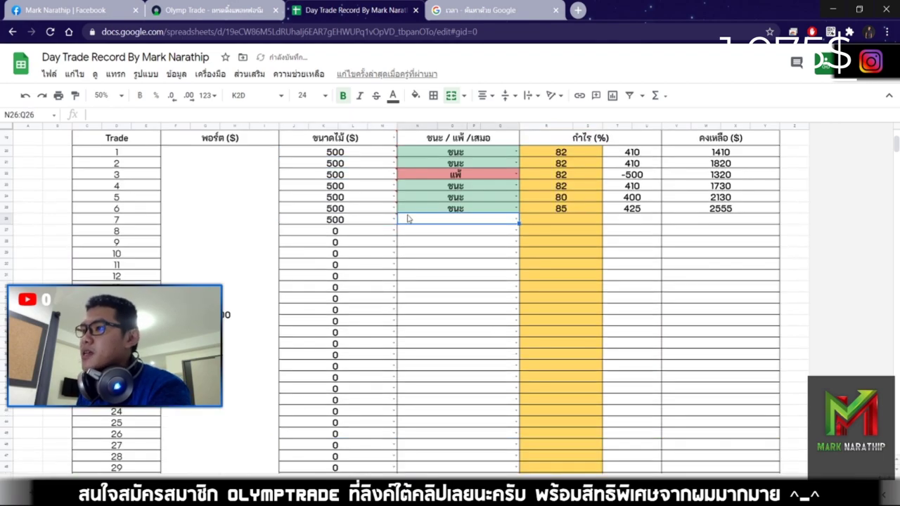
{"action": "left_click", "coordinate": [336, 220]}
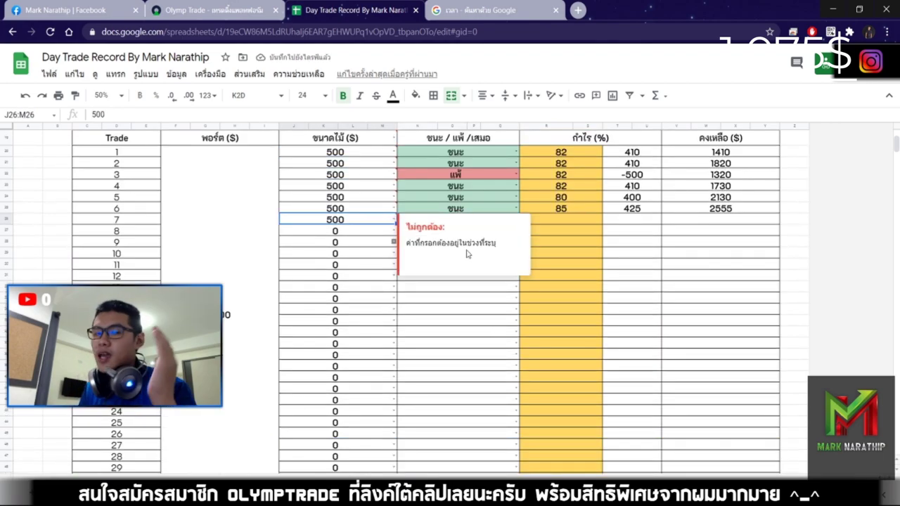
{"action": "left_click", "coordinate": [573, 257]}
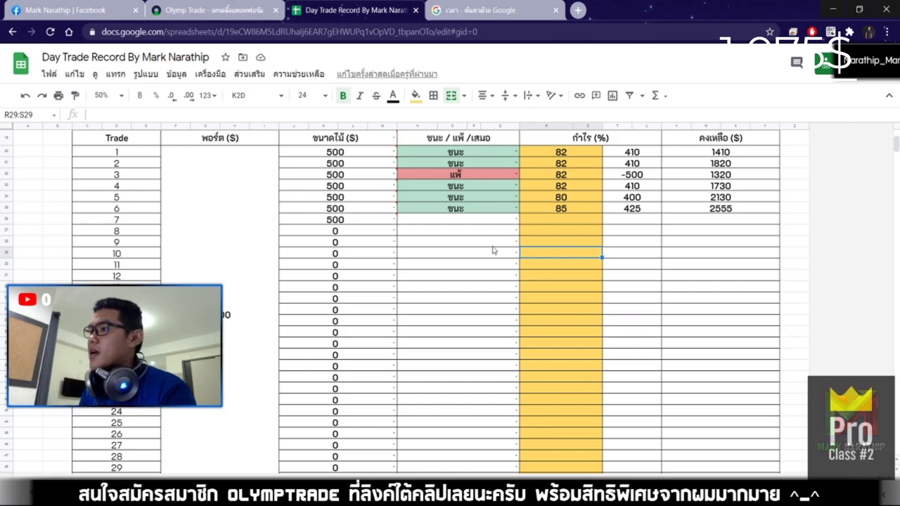
{"action": "left_click", "coordinate": [424, 221]}
{"action": "scroll", "coordinate": [601, 281], "scroll_direction": "up", "scroll_amount": 3}
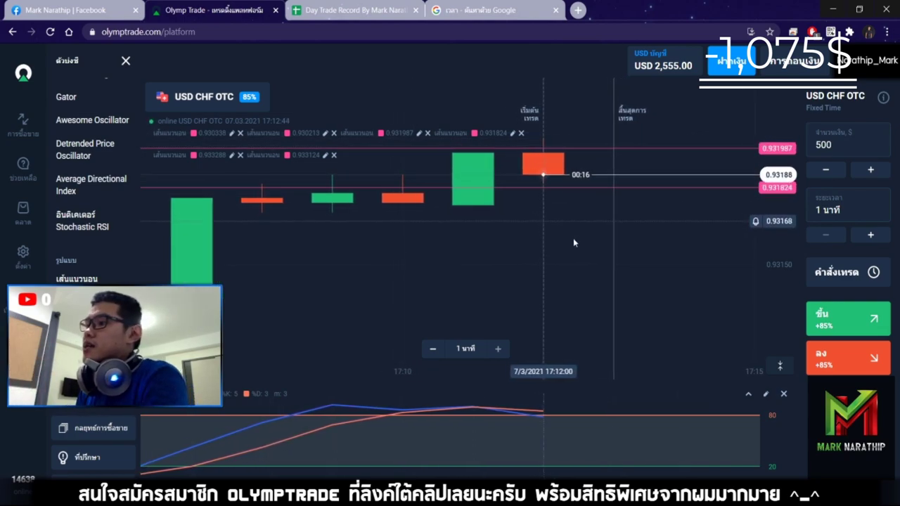
Examine the recent USD CHF OTC candles in Olymp Trade and open a one-minute up trade of 500 USD
{"action": "scroll", "coordinate": [548, 232], "scroll_direction": "down", "scroll_amount": 4}
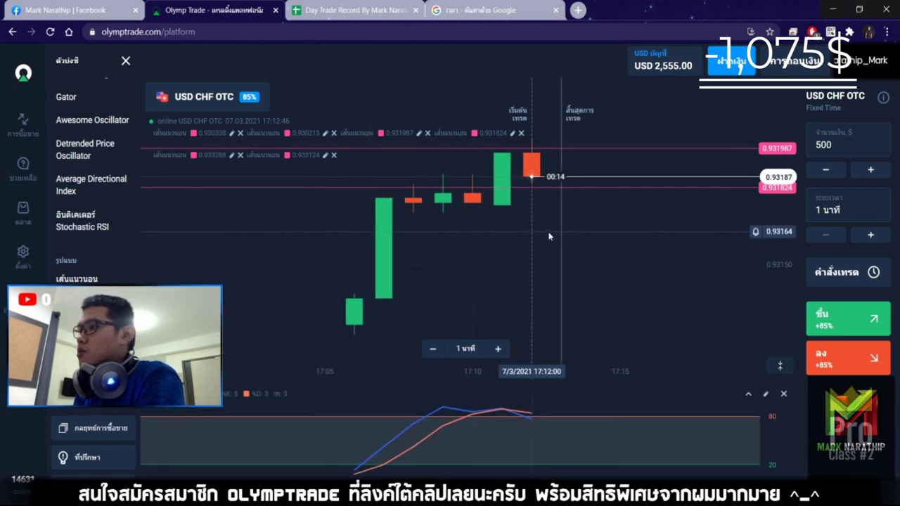
{"action": "scroll", "coordinate": [558, 238], "scroll_direction": "down", "scroll_amount": 2}
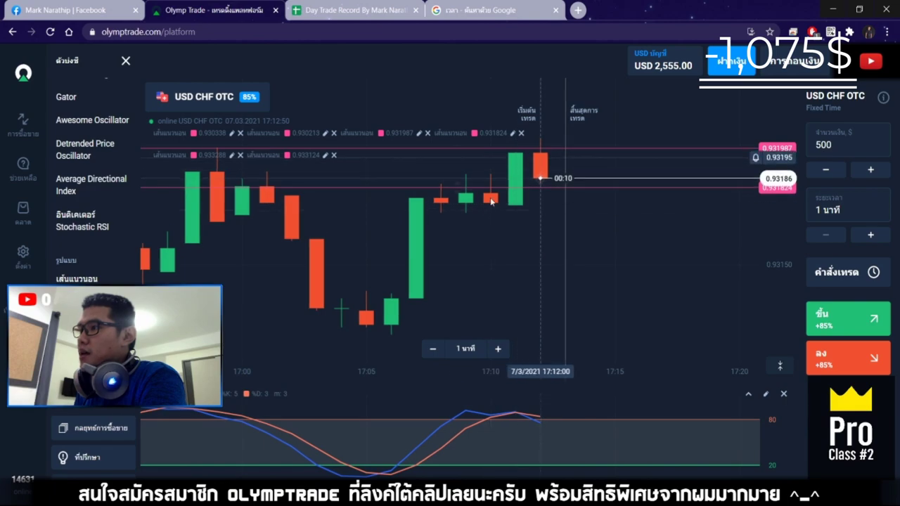
{"action": "scroll", "coordinate": [595, 281], "scroll_direction": "up", "scroll_amount": 5}
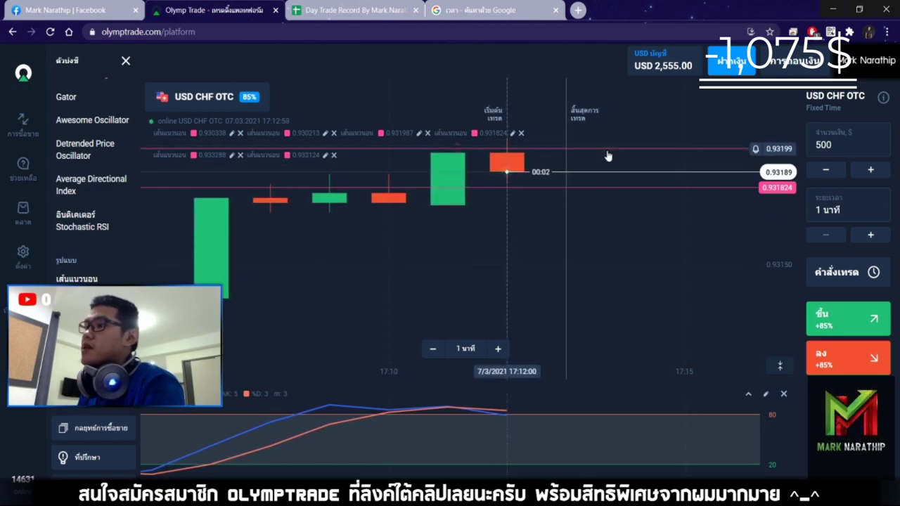
{"action": "left_click", "coordinate": [850, 329]}
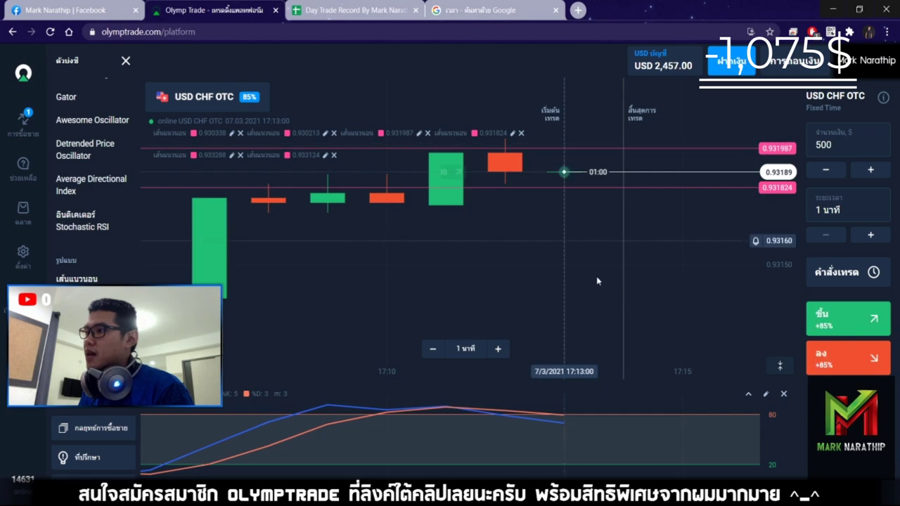
Follow the open trade on the USD CHF OTC chart and look over the trade rows in the Day Trade Record spreadsheet
{"action": "scroll", "coordinate": [548, 239], "scroll_direction": "down", "scroll_amount": 2}
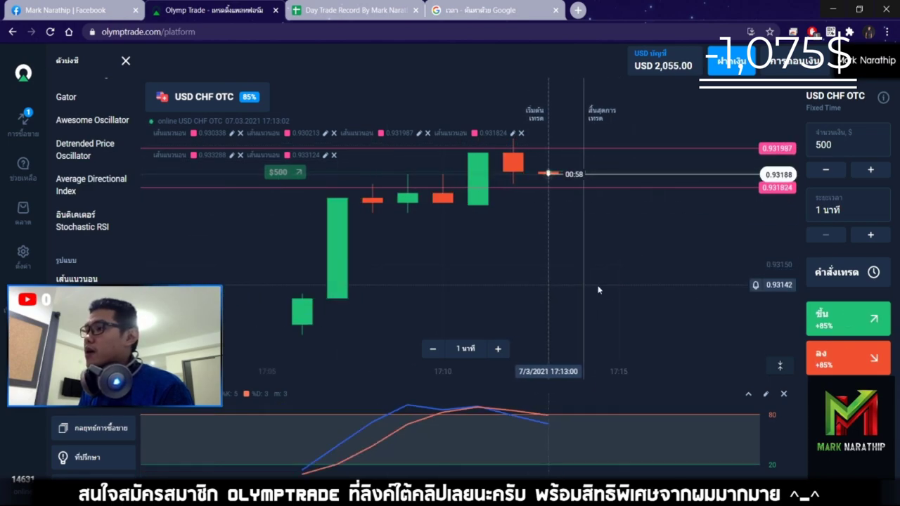
{"action": "scroll", "coordinate": [507, 179], "scroll_direction": "up", "scroll_amount": 2}
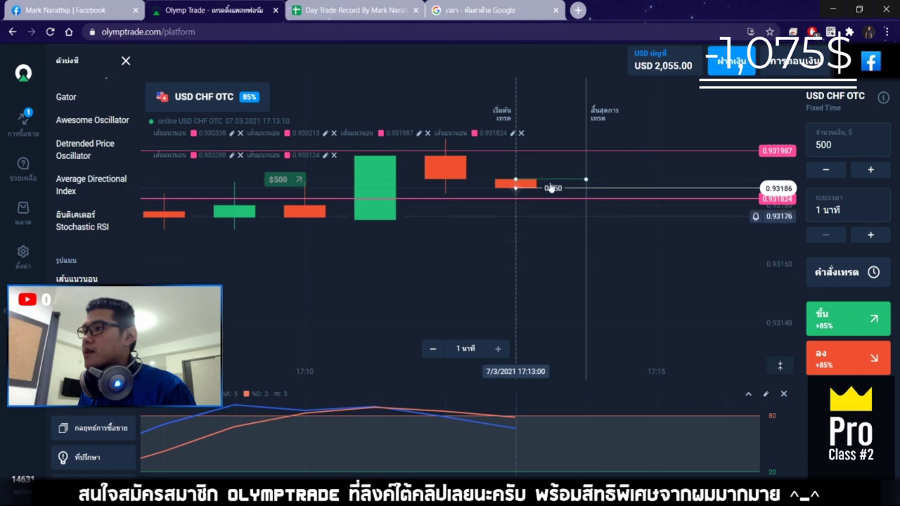
{"action": "scroll", "coordinate": [581, 267], "scroll_direction": "down", "scroll_amount": 5}
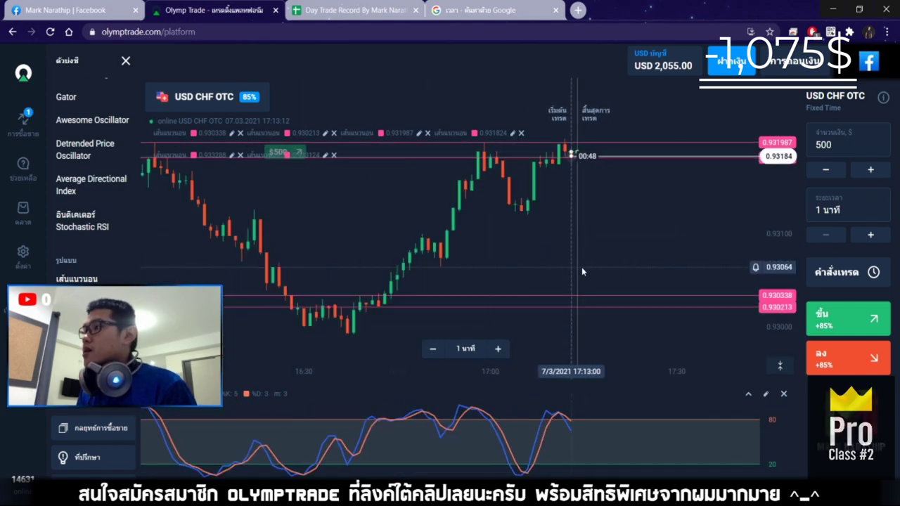
{"action": "left_click", "coordinate": [317, 10]}
{"action": "left_click", "coordinate": [480, 384]}
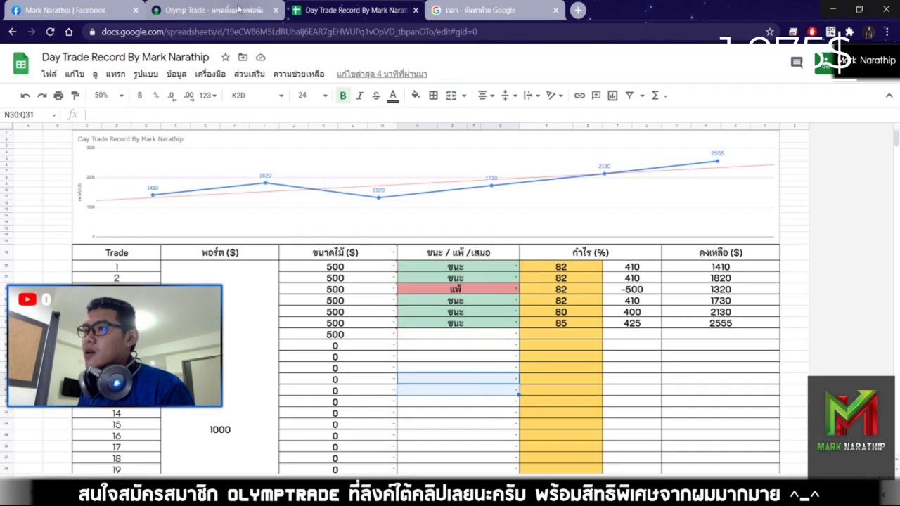
Switch back to Olymp Trade and monitor the open up trade's price against its entry point and the horizontal lines
{"action": "left_click", "coordinate": [211, 10]}
{"action": "scroll", "coordinate": [594, 225], "scroll_direction": "up", "scroll_amount": 5}
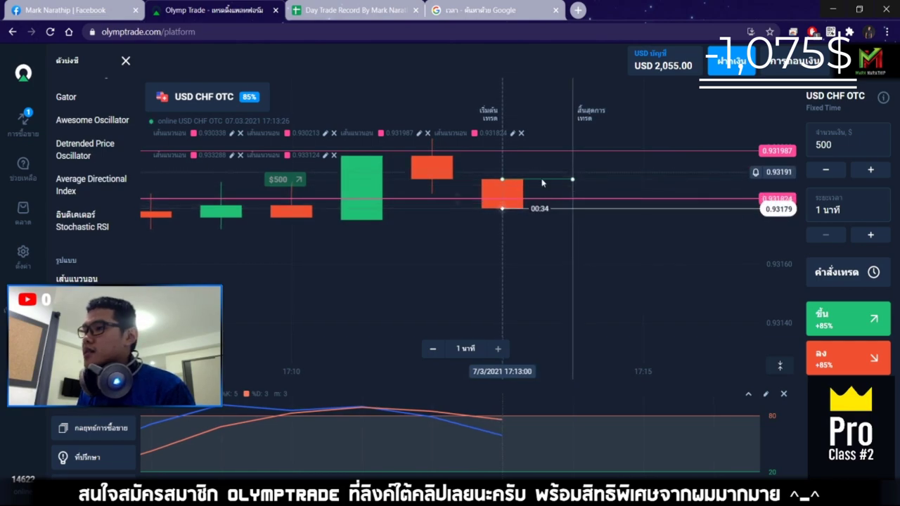
{"action": "scroll", "coordinate": [535, 179], "scroll_direction": "down", "scroll_amount": 5}
{"action": "scroll", "coordinate": [535, 183], "scroll_direction": "down", "scroll_amount": 3}
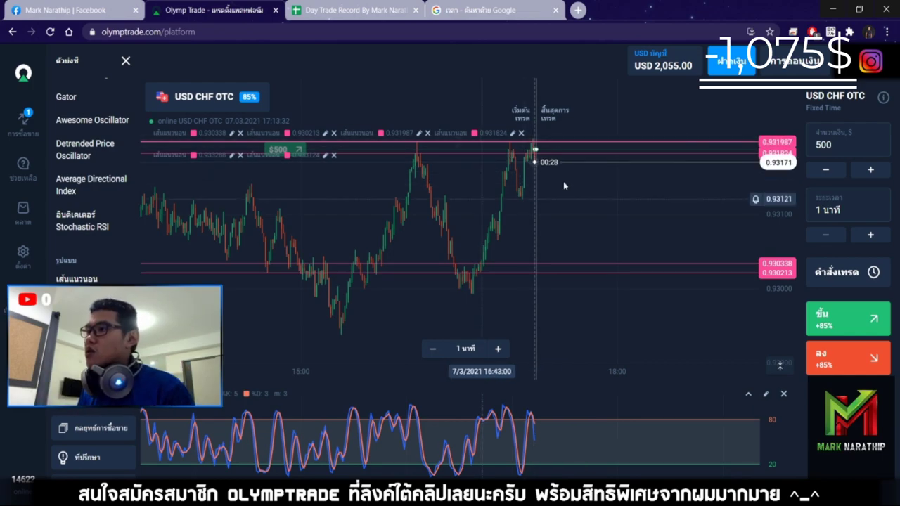
{"action": "scroll", "coordinate": [550, 202], "scroll_direction": "up", "scroll_amount": 5}
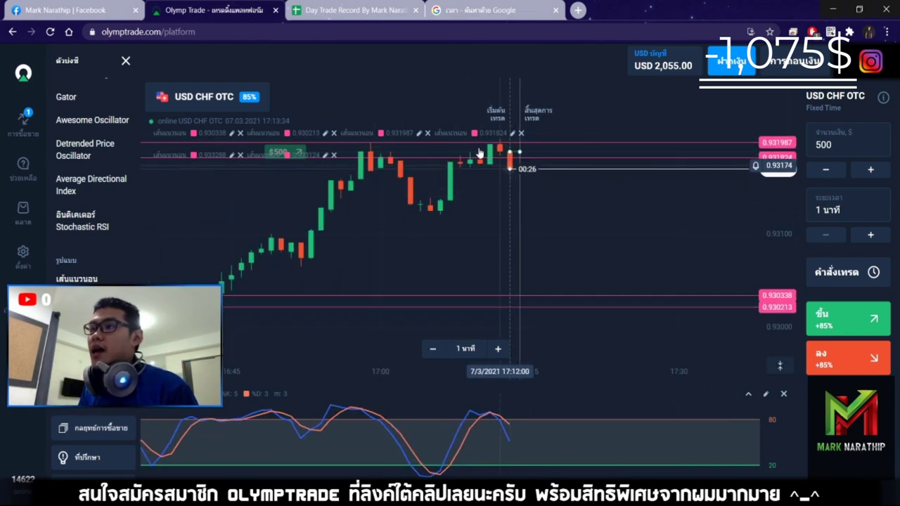
{"action": "left_click_drag", "start_coordinate": [517, 202], "coordinate": [534, 199]}
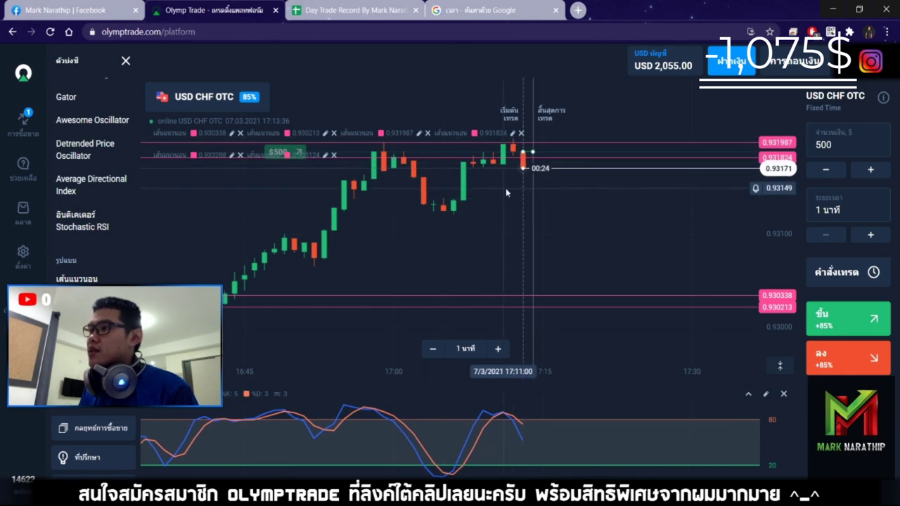
{"action": "scroll", "coordinate": [506, 187], "scroll_direction": "up", "scroll_amount": 5}
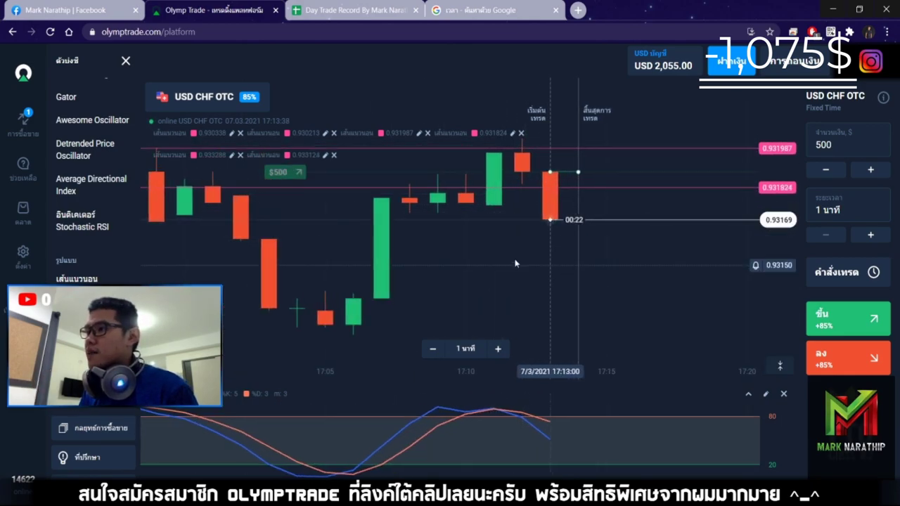
{"action": "scroll", "coordinate": [551, 265], "scroll_direction": "down", "scroll_amount": 8}
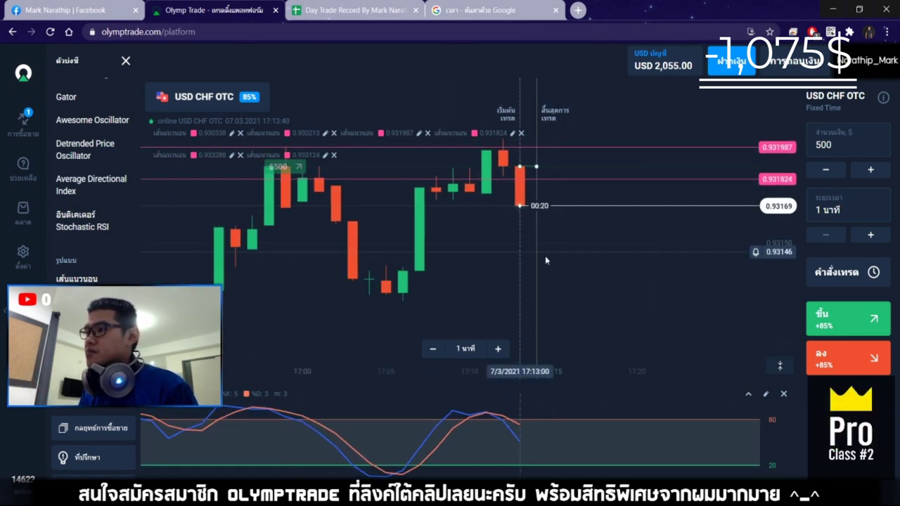
{"action": "scroll", "coordinate": [554, 266], "scroll_direction": "up", "scroll_amount": 4}
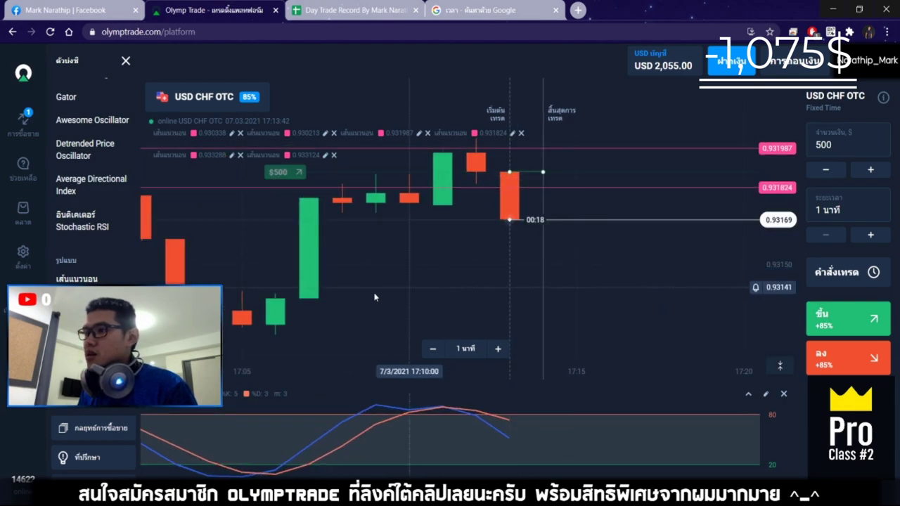
{"action": "scroll", "coordinate": [539, 273], "scroll_direction": "down", "scroll_amount": 5}
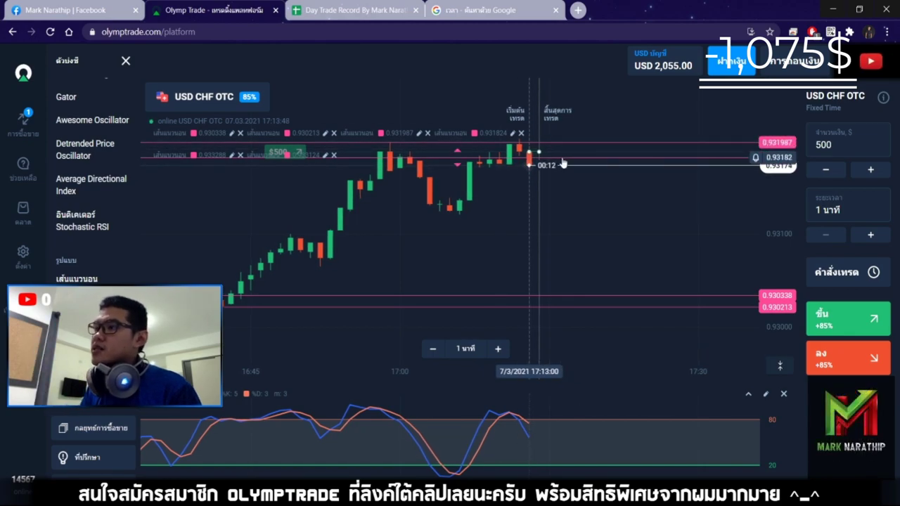
{"action": "scroll", "coordinate": [527, 213], "scroll_direction": "up", "scroll_amount": 5}
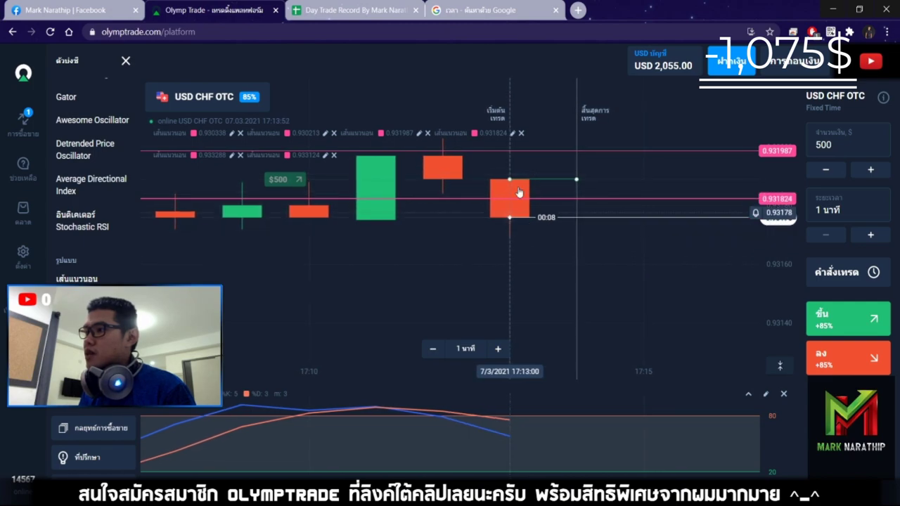
{"action": "scroll", "coordinate": [557, 258], "scroll_direction": "down", "scroll_amount": 2}
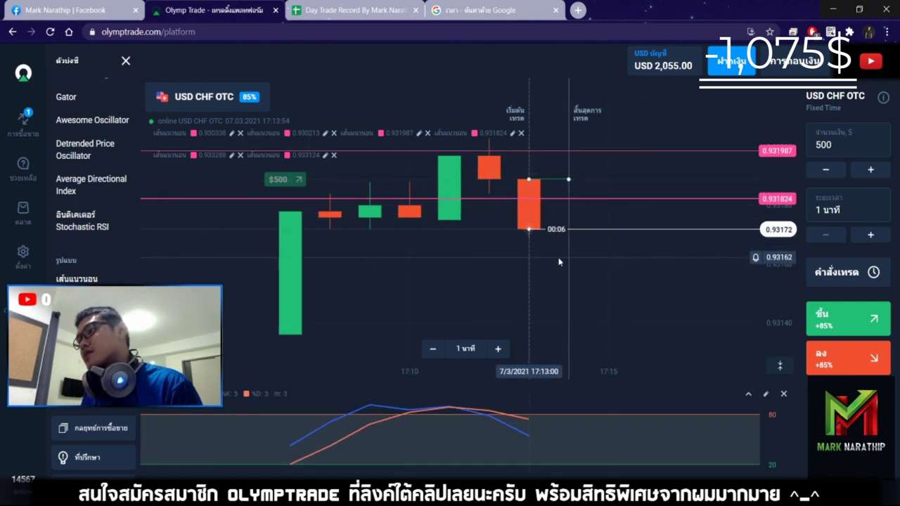
{"action": "scroll", "coordinate": [542, 236], "scroll_direction": "down", "scroll_amount": 1}
{"action": "scroll", "coordinate": [632, 269], "scroll_direction": "down", "scroll_amount": 2}
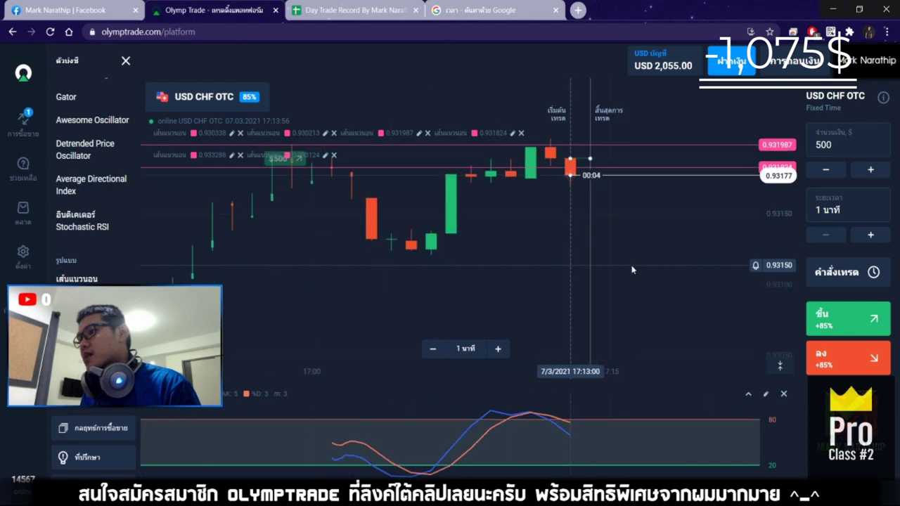
Record trade 7 in the Day Trade Record spreadsheet as a loss (แพ้) with a profit percentage of 85
{"action": "scroll", "coordinate": [631, 269], "scroll_direction": "down", "scroll_amount": 3}
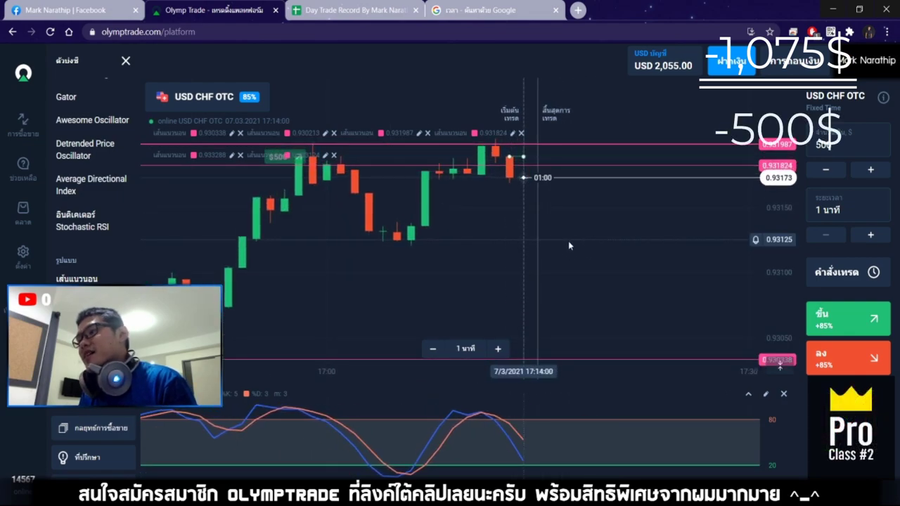
{"action": "left_click", "coordinate": [355, 10]}
{"action": "scroll", "coordinate": [401, 184], "scroll_direction": "down", "scroll_amount": 2}
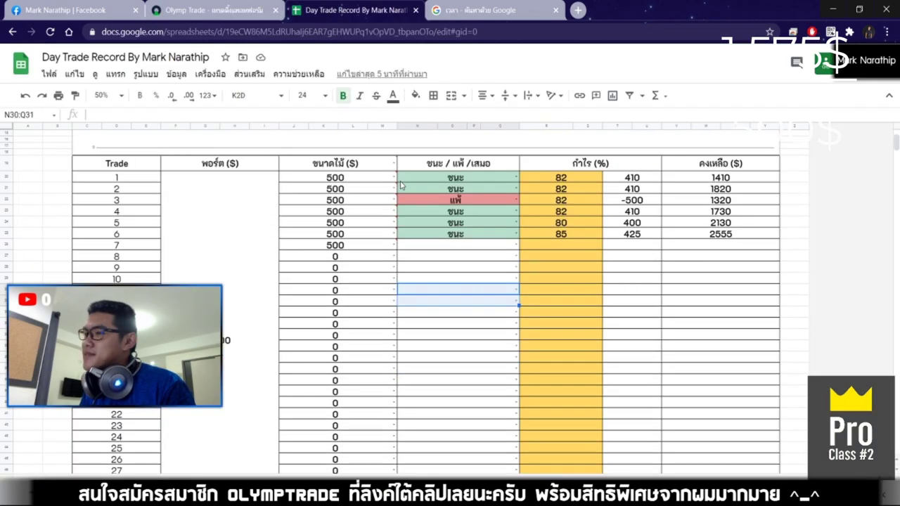
{"action": "left_click", "coordinate": [449, 249]}
{"action": "double_click", "coordinate": [474, 248]}
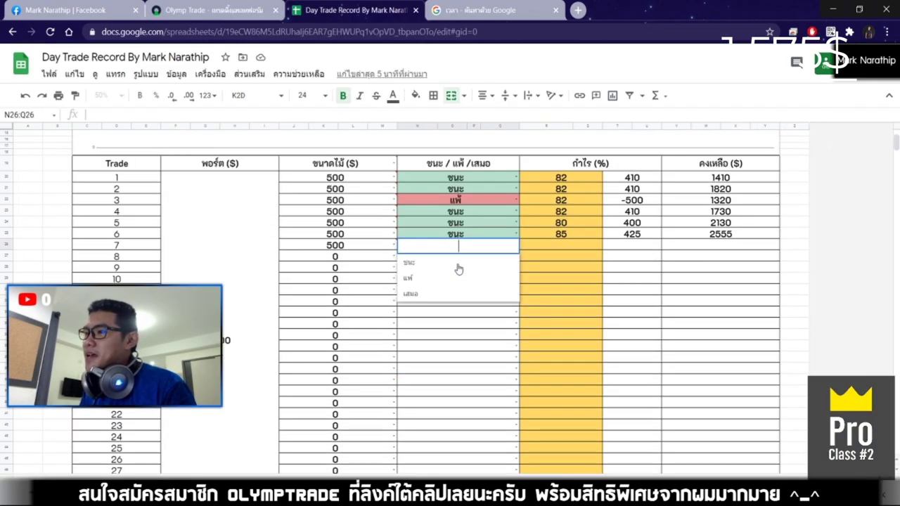
{"action": "left_click", "coordinate": [421, 280]}
{"action": "left_click", "coordinate": [542, 247]}
{"action": "type", "text": "85"}
{"action": "key", "text": "Return"}
Enter 1250 as the size of trade 8 in the spreadsheet
{"action": "left_click", "coordinate": [325, 259]}
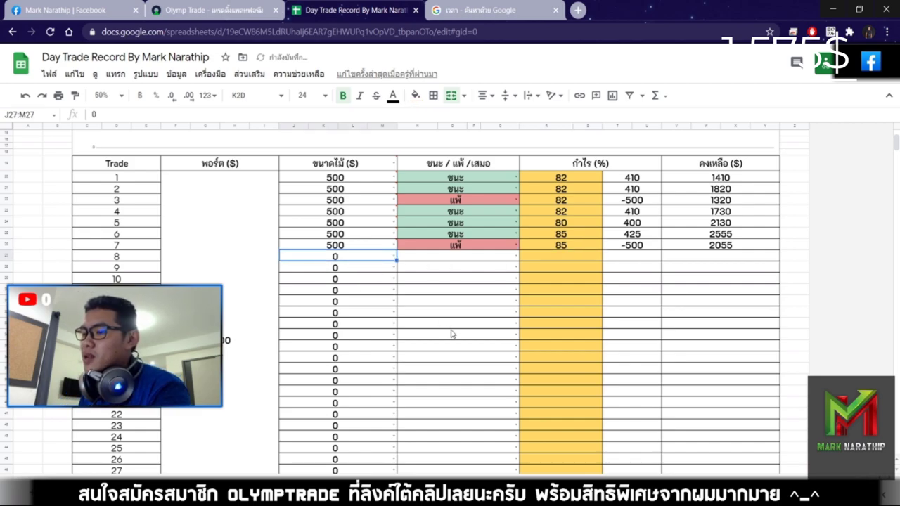
{"action": "type", "text": "1250"}
{"action": "key", "text": "Return"}
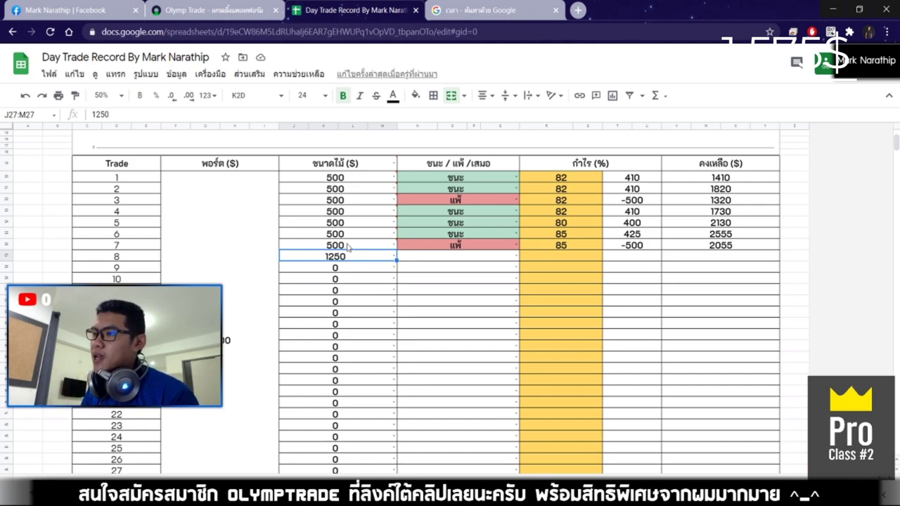
Review trade 7's size, the total profit in the summary row and the balance chart above the trade table
{"action": "left_click", "coordinate": [347, 246]}
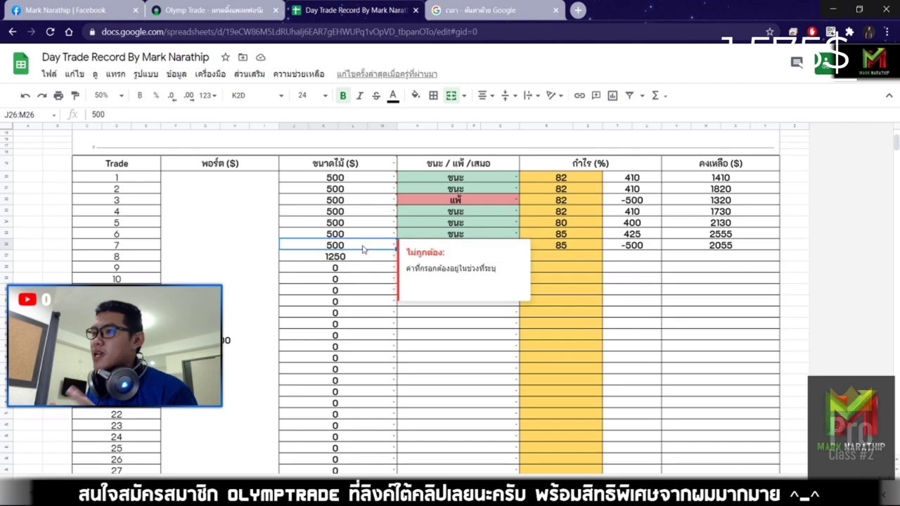
{"action": "left_click", "coordinate": [438, 324]}
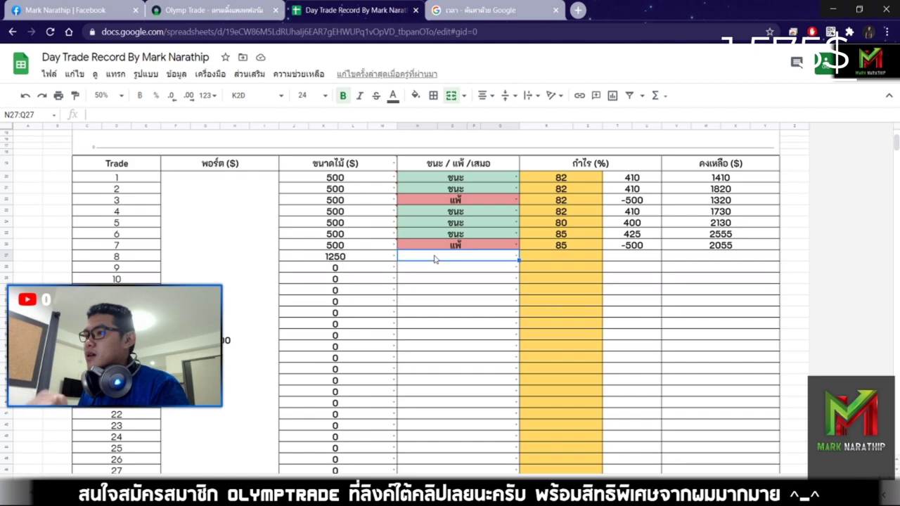
{"action": "scroll", "coordinate": [492, 274], "scroll_direction": "down", "scroll_amount": 8}
{"action": "left_click", "coordinate": [599, 259]}
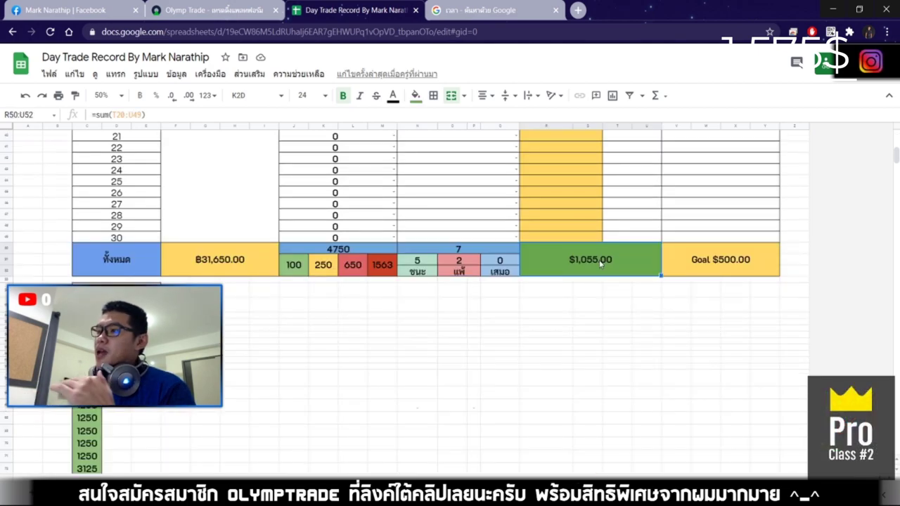
{"action": "scroll", "coordinate": [632, 255], "scroll_direction": "up", "scroll_amount": 10}
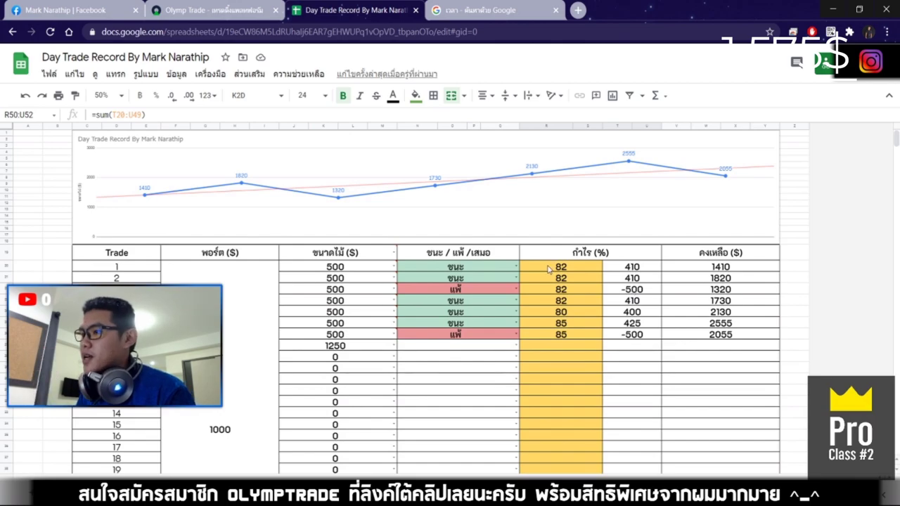
{"action": "scroll", "coordinate": [534, 276], "scroll_direction": "down", "scroll_amount": 1}
{"action": "left_click", "coordinate": [480, 303]}
{"action": "scroll", "coordinate": [485, 308], "scroll_direction": "up", "scroll_amount": 1}
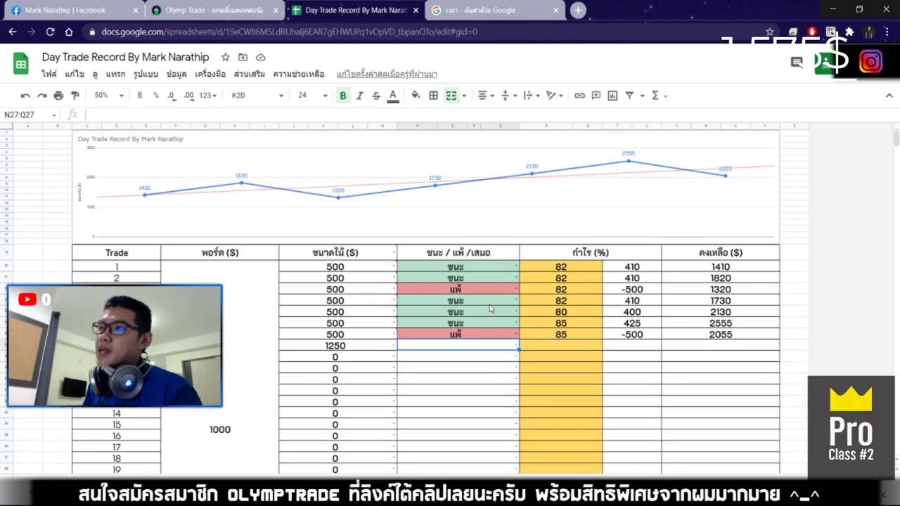
Switch to the Google search for เวลา and refresh it to check the current time
{"action": "left_click", "coordinate": [492, 10]}
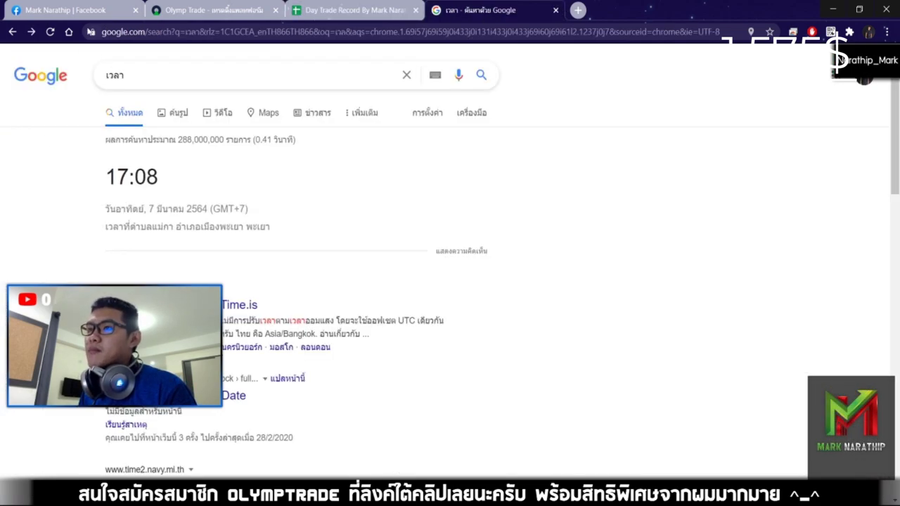
{"action": "key", "text": "F5"}
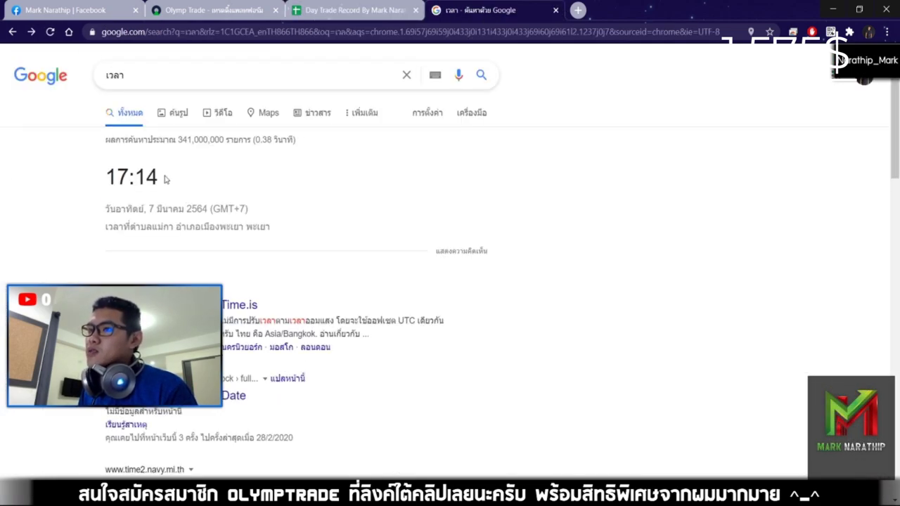
{"action": "left_click_drag", "start_coordinate": [172, 180], "coordinate": [64, 170]}
{"action": "left_click", "coordinate": [389, 151]}
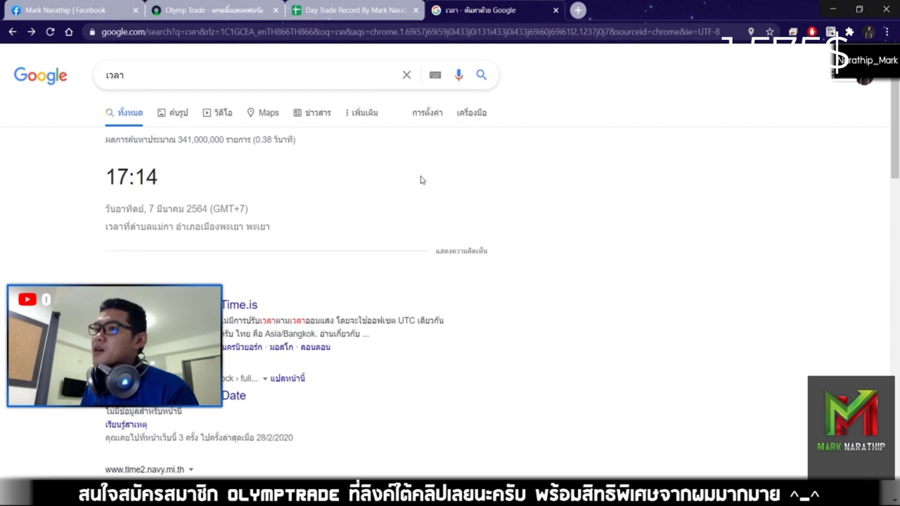
Return to the Day Trade Record spreadsheet and look over the balance chart and the recorded trade rows
{"action": "left_click", "coordinate": [332, 11]}
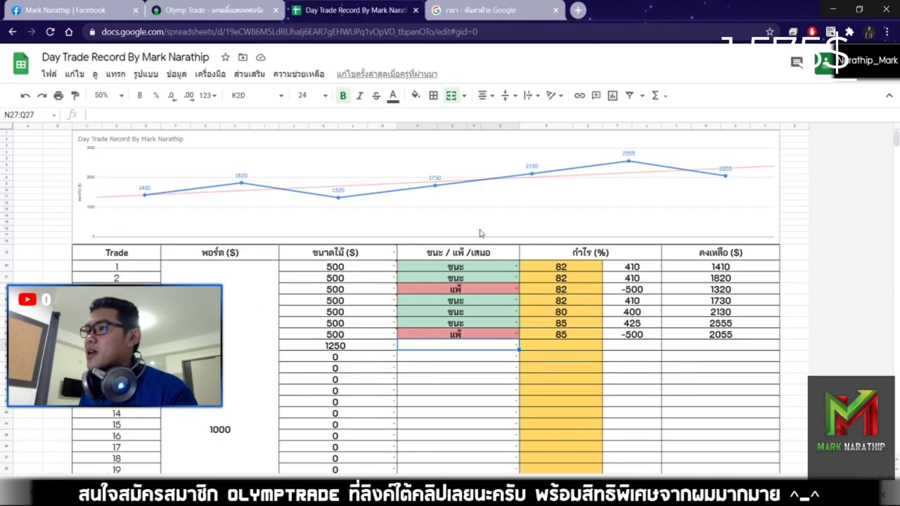
{"action": "scroll", "coordinate": [455, 291], "scroll_direction": "down", "scroll_amount": 5}
{"action": "scroll", "coordinate": [454, 291], "scroll_direction": "up", "scroll_amount": 5}
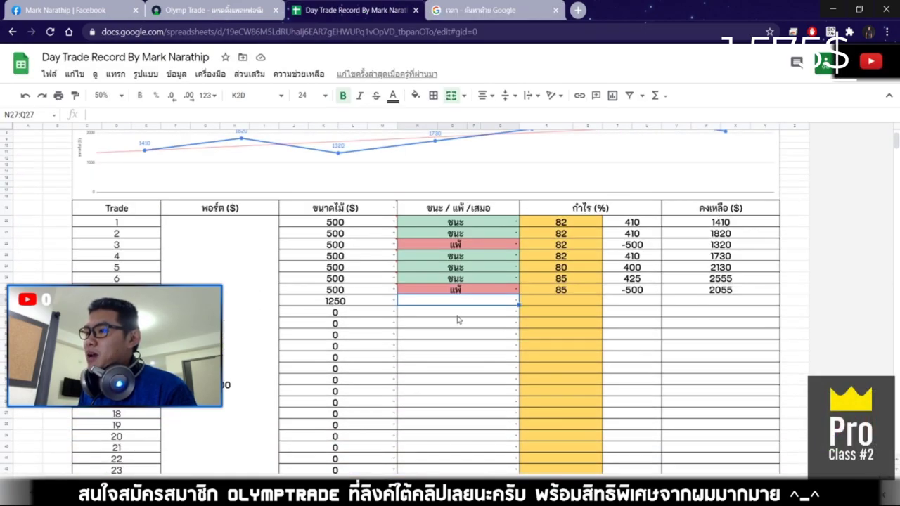
{"action": "scroll", "coordinate": [455, 318], "scroll_direction": "up", "scroll_amount": 1}
{"action": "scroll", "coordinate": [454, 310], "scroll_direction": "down", "scroll_amount": 2}
{"action": "scroll", "coordinate": [454, 310], "scroll_direction": "up", "scroll_amount": 2}
Switch to Olymp Trade, inspect the recent USD CHF OTC candles and open a one-minute up trade of 1,250 USD
{"action": "left_click", "coordinate": [211, 9]}
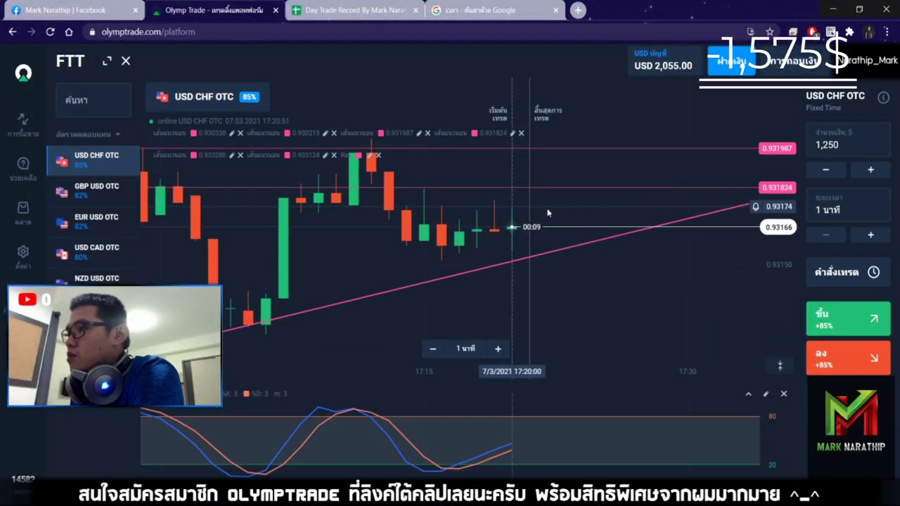
{"action": "scroll", "coordinate": [571, 245], "scroll_direction": "up", "scroll_amount": 2}
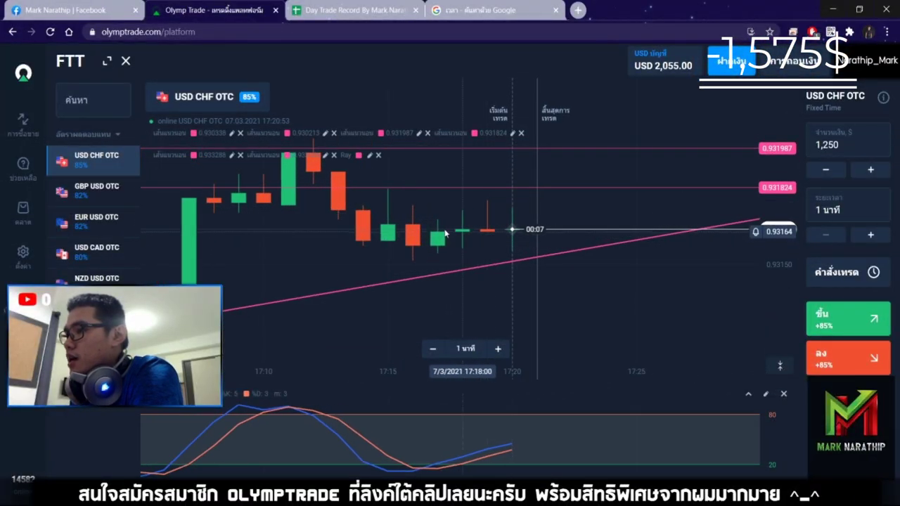
{"action": "left_click", "coordinate": [856, 320]}
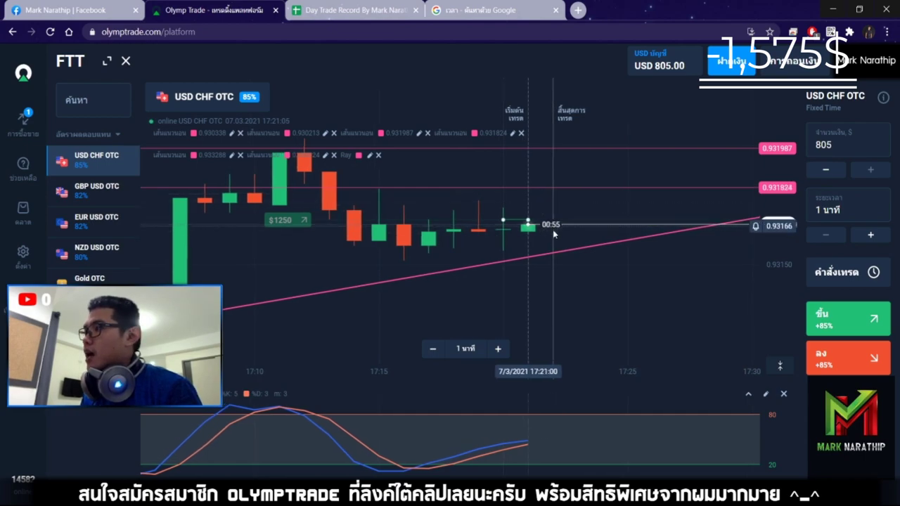
Monitor the open up trade against its entry point, the rising trend line and the horizontal lines at several chart scales
{"action": "scroll", "coordinate": [553, 225], "scroll_direction": "down", "scroll_amount": 2}
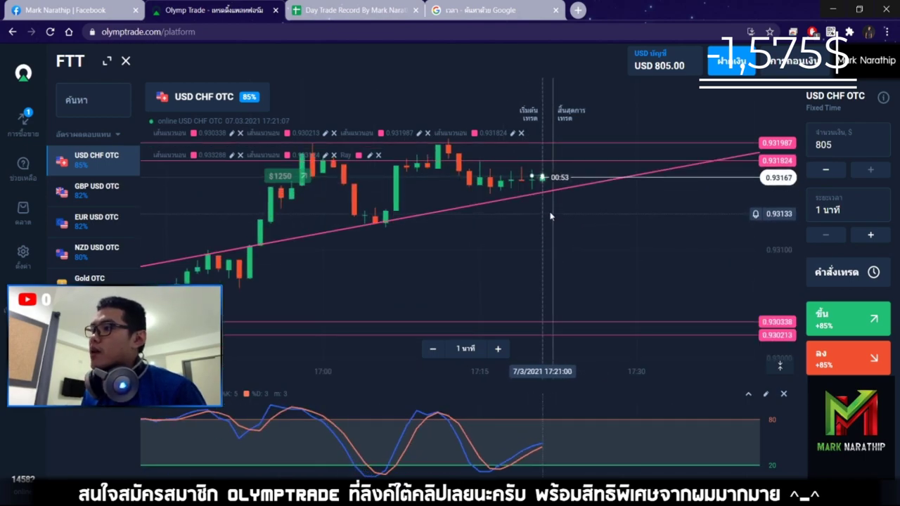
{"action": "scroll", "coordinate": [534, 182], "scroll_direction": "up", "scroll_amount": 3}
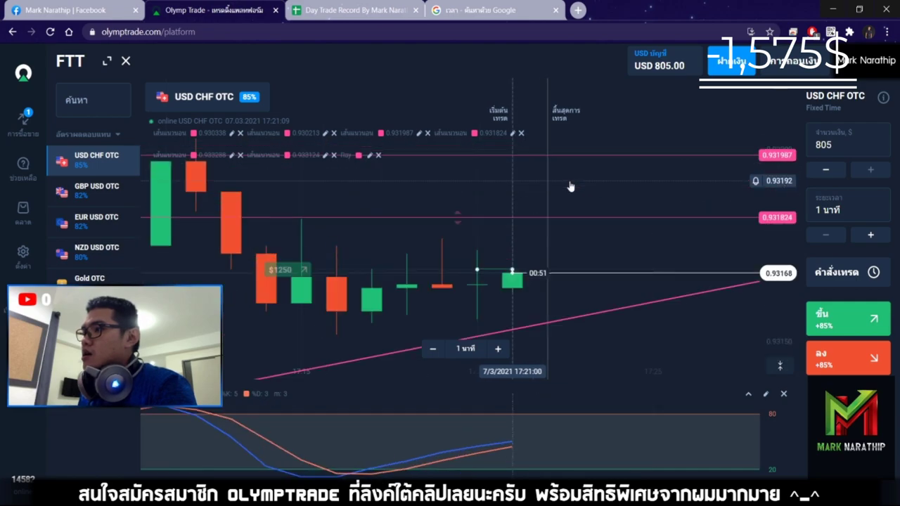
{"action": "scroll", "coordinate": [563, 235], "scroll_direction": "down", "scroll_amount": 4}
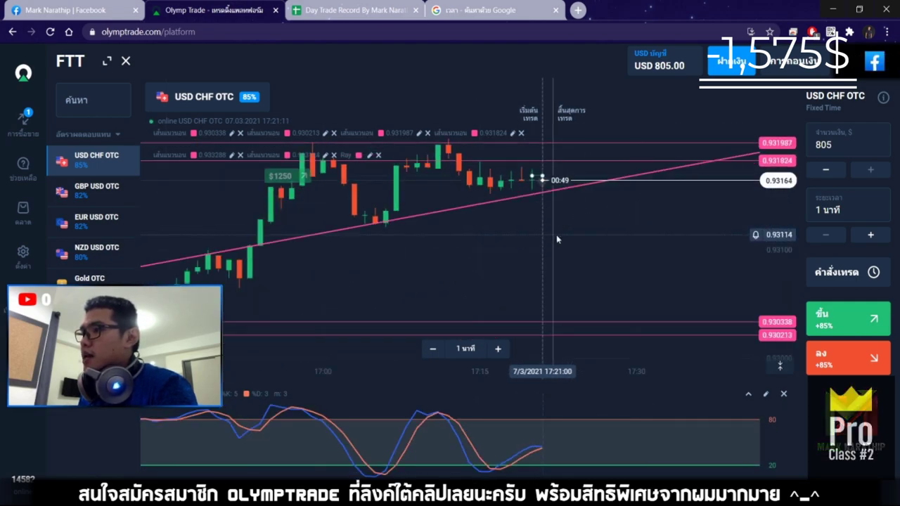
{"action": "scroll", "coordinate": [575, 223], "scroll_direction": "down", "scroll_amount": 4}
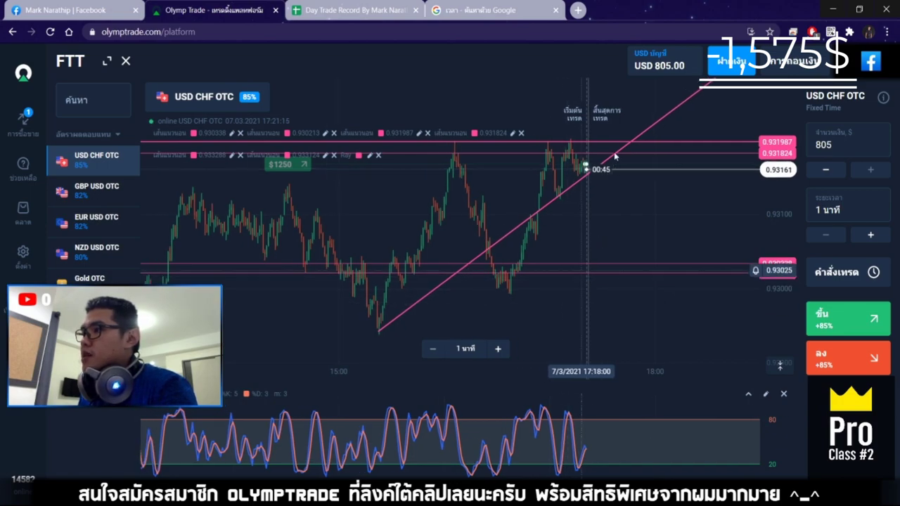
{"action": "left_click_drag", "start_coordinate": [526, 312], "coordinate": [463, 310]}
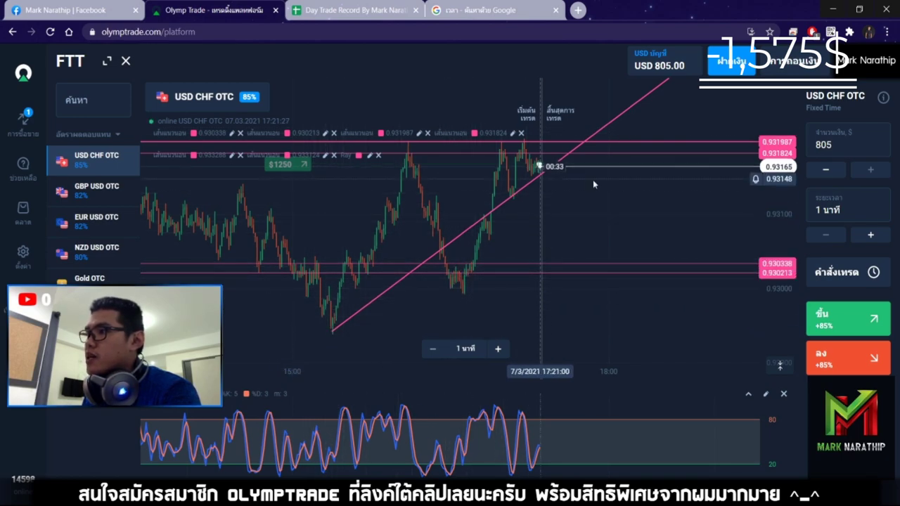
{"action": "scroll", "coordinate": [541, 191], "scroll_direction": "up", "scroll_amount": 5}
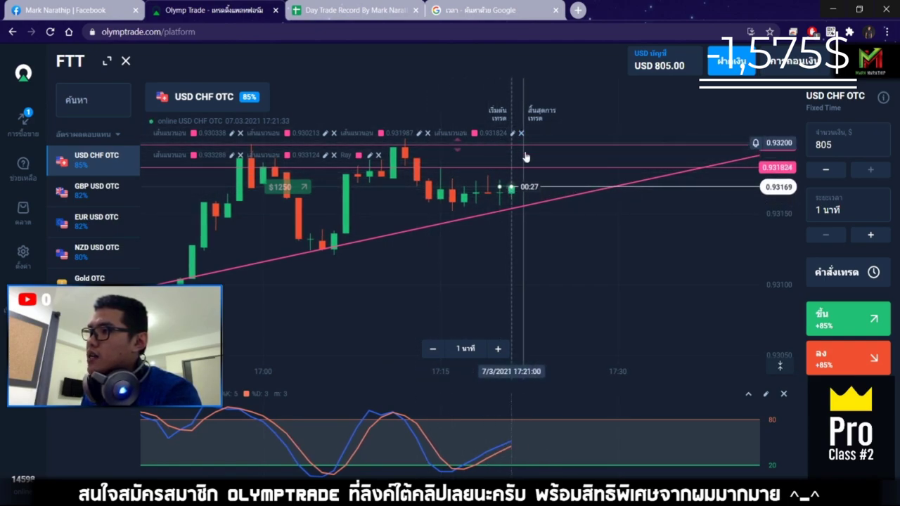
{"action": "scroll", "coordinate": [552, 230], "scroll_direction": "down", "scroll_amount": 3}
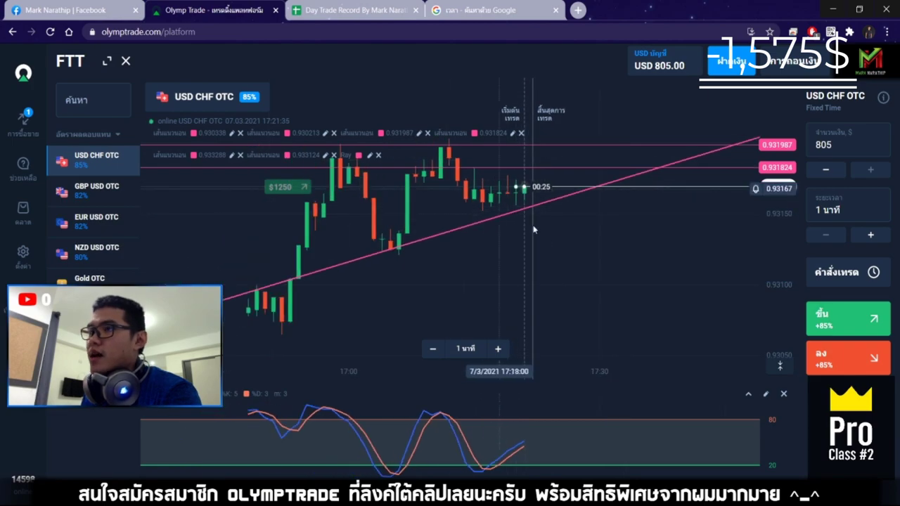
{"action": "scroll", "coordinate": [492, 194], "scroll_direction": "up", "scroll_amount": 5}
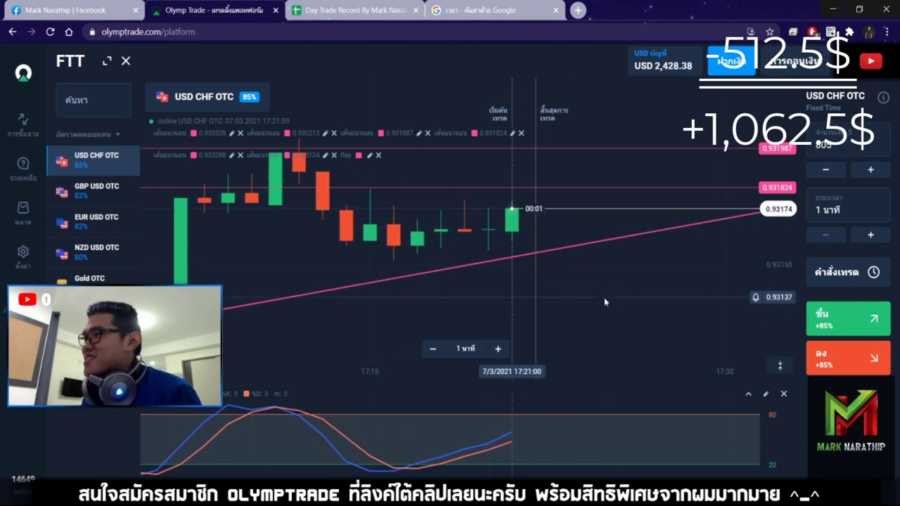
Record trade 8 in the Day Trade Record spreadsheet as a win (ชนะ) with a profit percentage of 85
{"action": "left_click", "coordinate": [371, 18]}
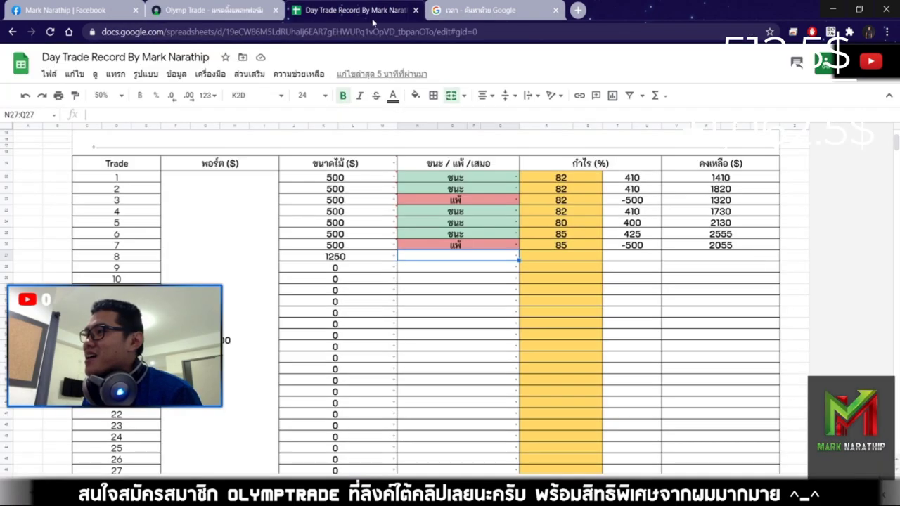
{"action": "double_click", "coordinate": [461, 259]}
{"action": "left_click", "coordinate": [412, 275]}
{"action": "left_click", "coordinate": [574, 260]}
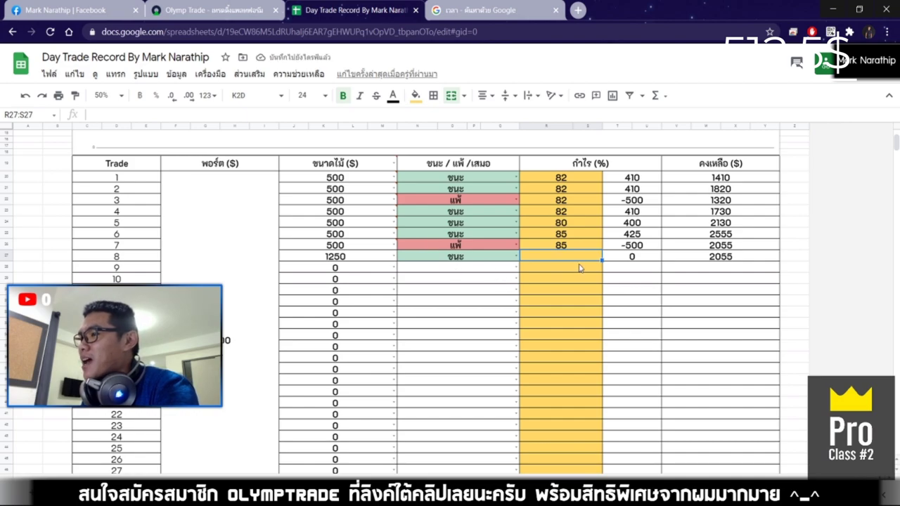
{"action": "type", "text": "85"}
{"action": "key", "text": "Return"}
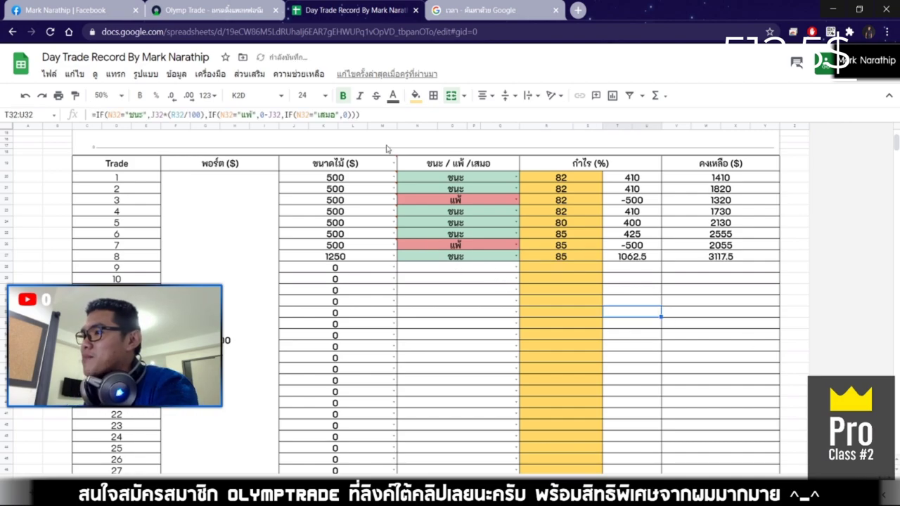
Glance at Olymp Trade, then check the spreadsheet's total profit in the summary row and the balance chart
{"action": "left_click", "coordinate": [210, 10]}
{"action": "left_click", "coordinate": [355, 10]}
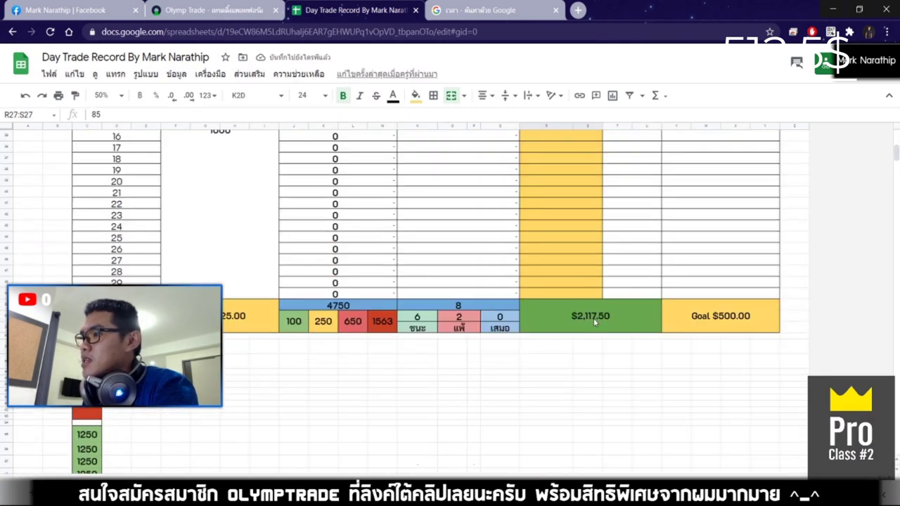
{"action": "left_click", "coordinate": [595, 272]}
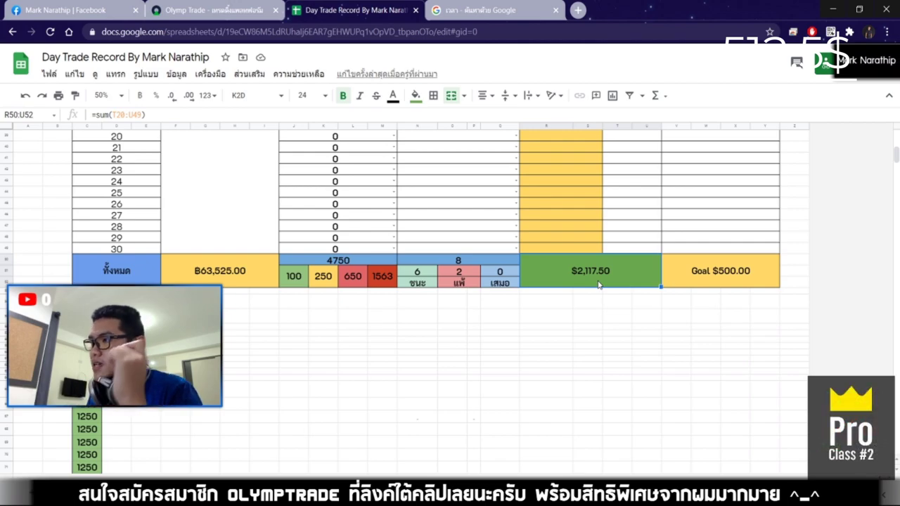
{"action": "scroll", "coordinate": [631, 296], "scroll_direction": "up", "scroll_amount": 15}
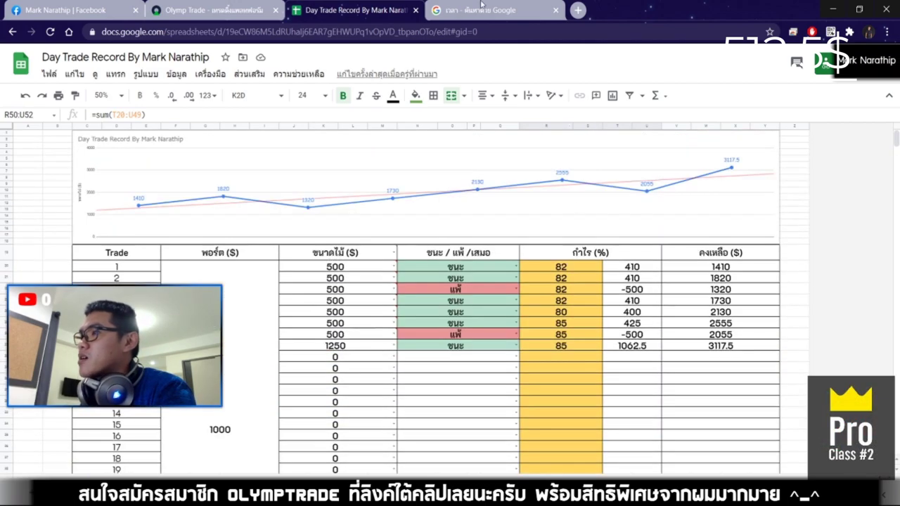
Reload the Google search for เวลา to check the time at the end of trade 8
{"action": "left_click", "coordinate": [492, 10]}
{"action": "left_click", "coordinate": [449, 32]}
{"action": "key", "text": "Return"}
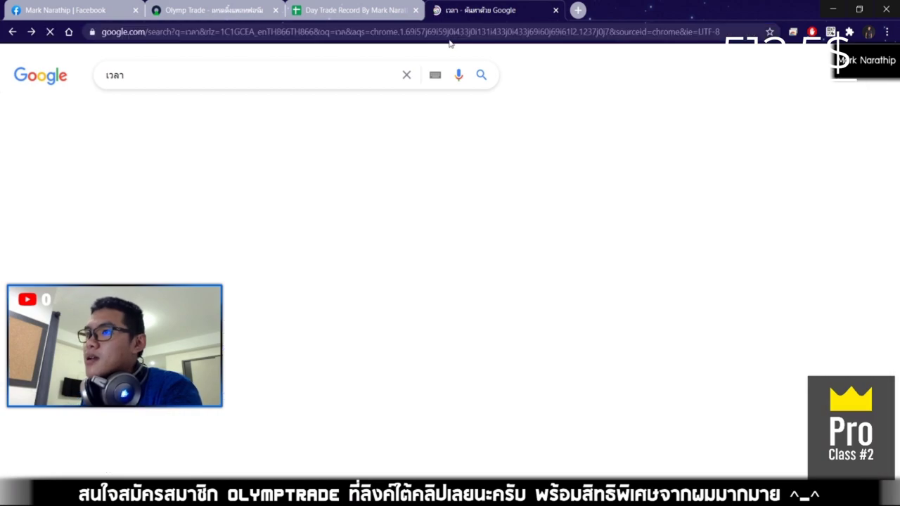
{"action": "triple_click", "coordinate": [185, 180]}
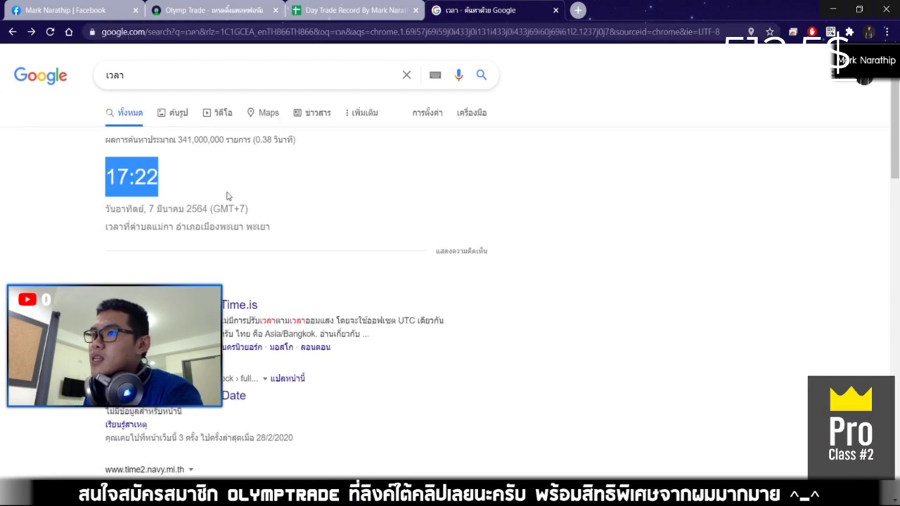
{"action": "left_click", "coordinate": [213, 192]}
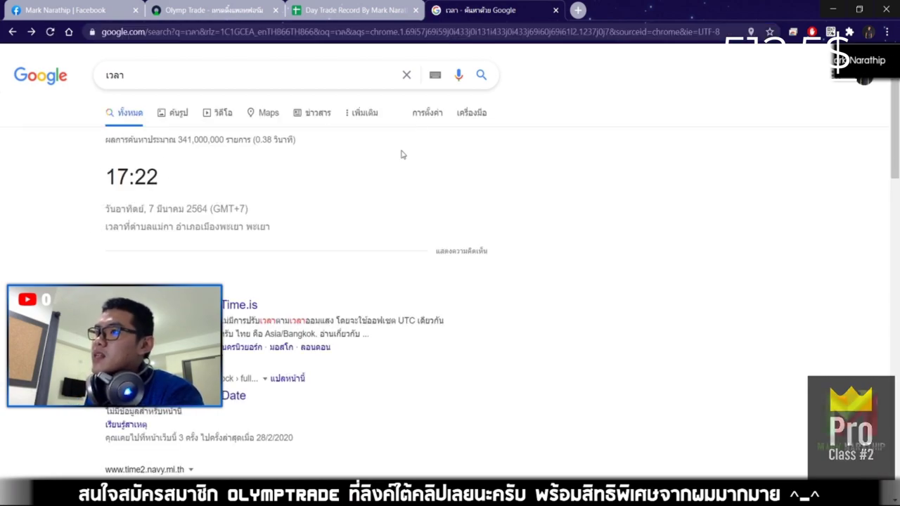
Enter 500 as the size of trade 9 in the Day Trade Record spreadsheet and check the summary row
{"action": "left_click", "coordinate": [354, 10]}
{"action": "left_click", "coordinate": [373, 270]}
{"action": "type", "text": "500"}
{"action": "key", "text": "Return"}
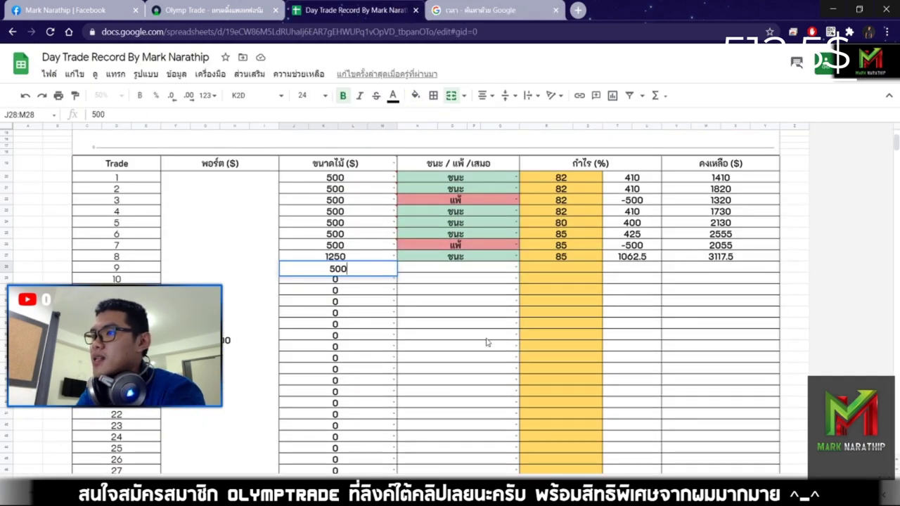
{"action": "left_click", "coordinate": [457, 268]}
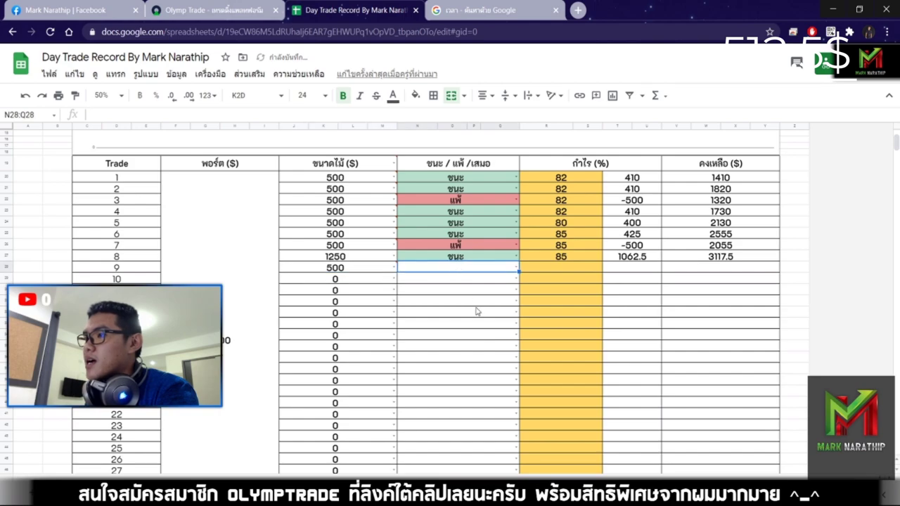
{"action": "scroll", "coordinate": [456, 266], "scroll_direction": "up", "scroll_amount": 1}
{"action": "scroll", "coordinate": [518, 225], "scroll_direction": "down", "scroll_amount": 4}
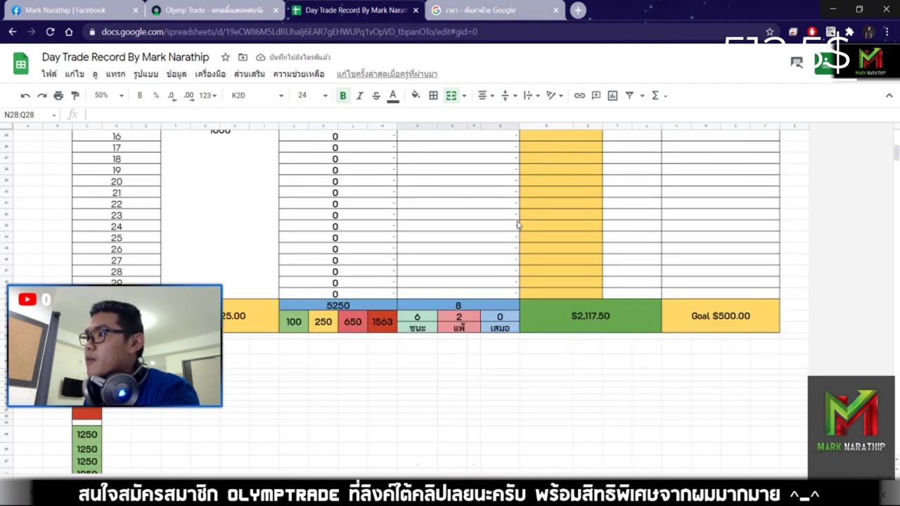
Switch to Olymp Trade and examine the current USD CHF OTC candle against the rising trend line
{"action": "left_click", "coordinate": [209, 8]}
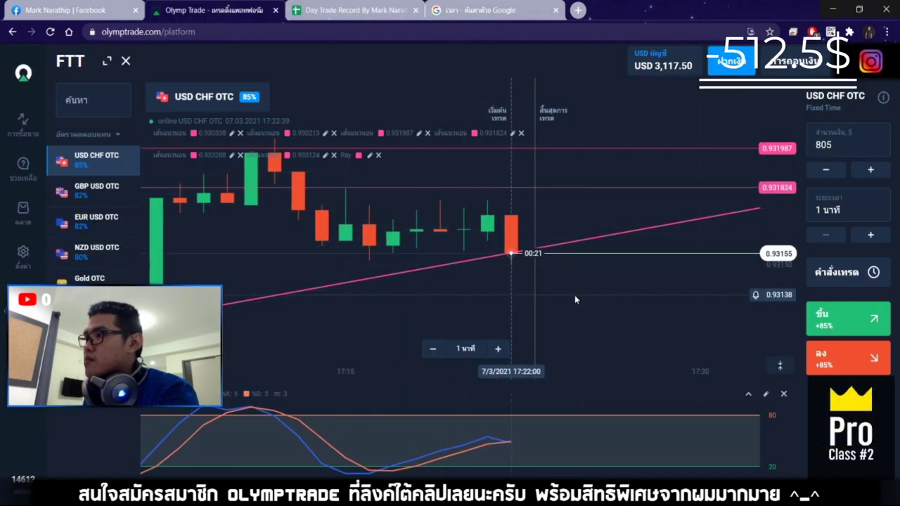
{"action": "scroll", "coordinate": [574, 294], "scroll_direction": "down", "scroll_amount": 3}
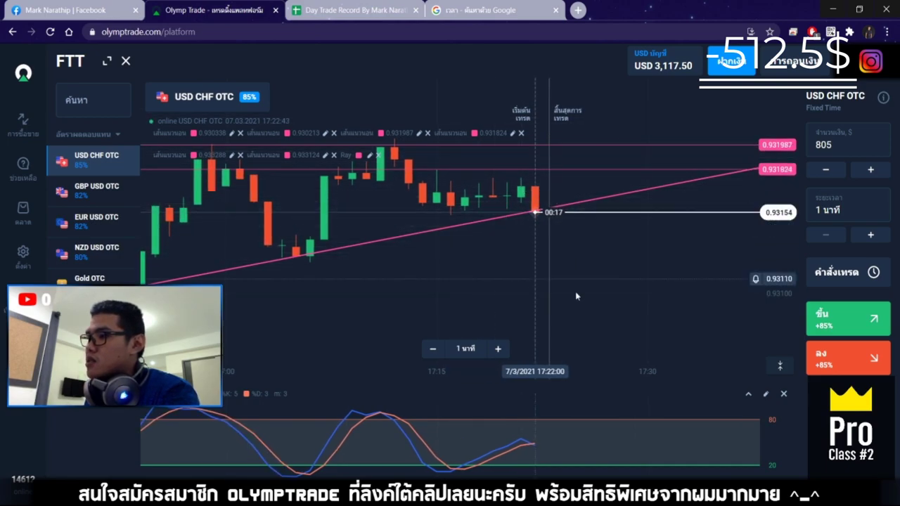
{"action": "left_click_drag", "start_coordinate": [575, 296], "coordinate": [531, 188]}
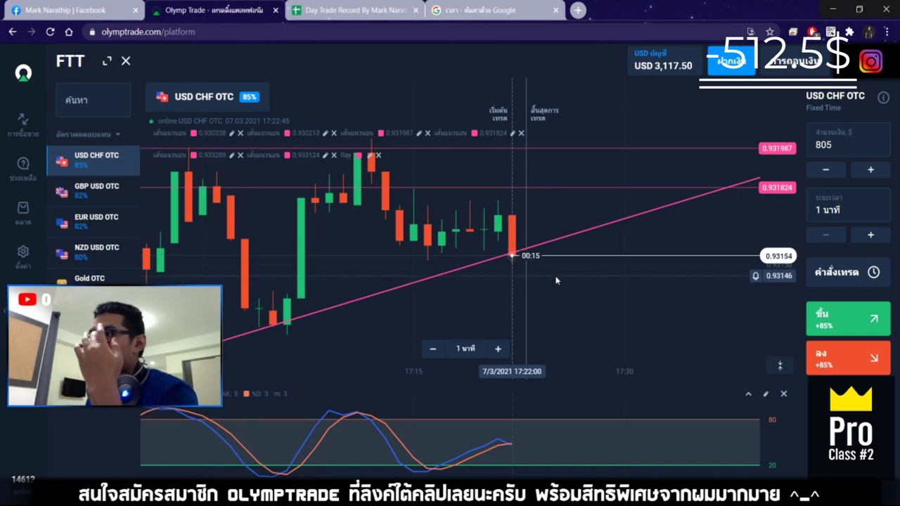
Review the spreadsheet's balance chart and recorded trades, glancing back at the Olymp Trade price in between
{"action": "key", "text": "ctrl+Tab"}
{"action": "scroll", "coordinate": [576, 347], "scroll_direction": "up", "scroll_amount": 5}
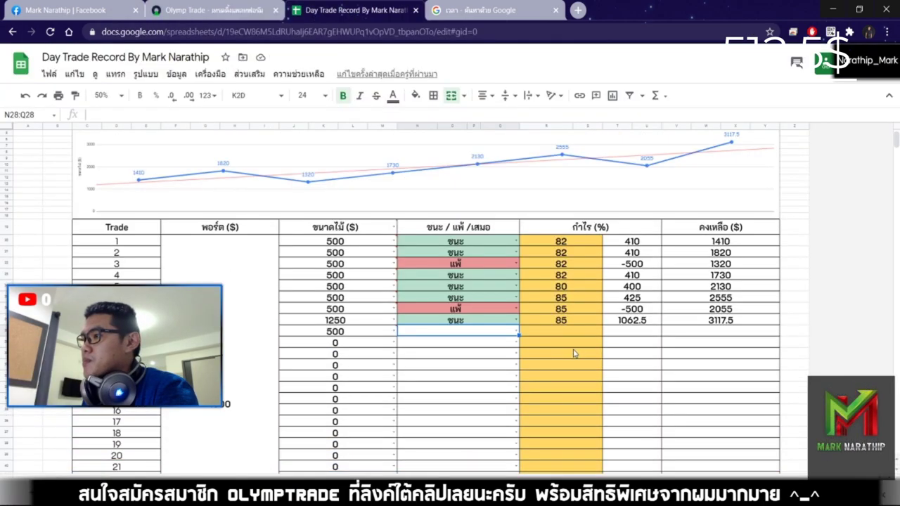
{"action": "scroll", "coordinate": [461, 321], "scroll_direction": "up", "scroll_amount": 1}
{"action": "key", "text": "ctrl+shift+Tab"}
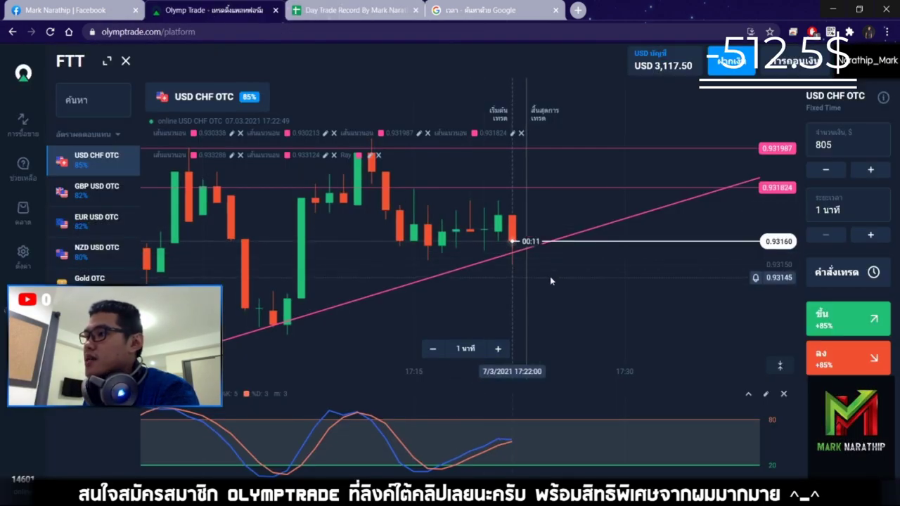
{"action": "key", "text": "ctrl+Tab"}
{"action": "left_click", "coordinate": [485, 360]}
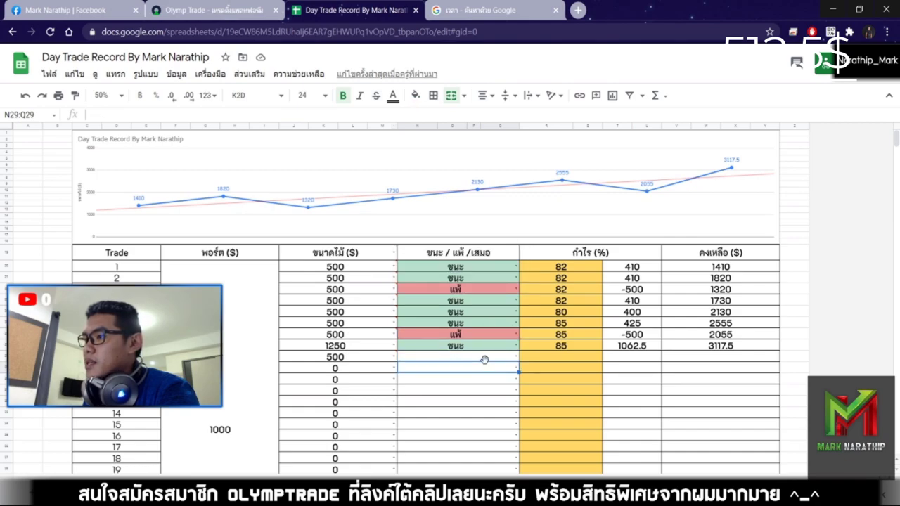
{"action": "key", "text": "ctrl+shift+Tab"}
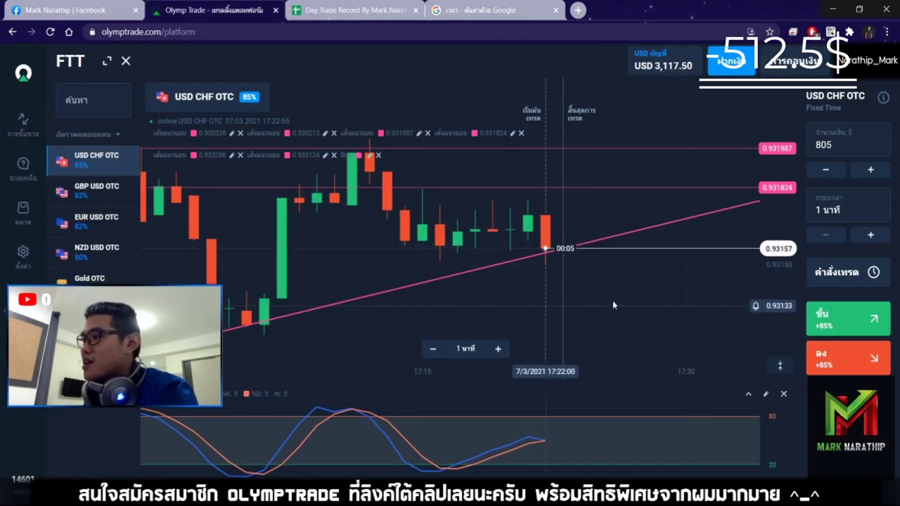
Examine the USD CHF OTC candles around the rising trend line and the horizontal levels at several chart scales
{"action": "scroll", "coordinate": [608, 302], "scroll_direction": "down", "scroll_amount": 3}
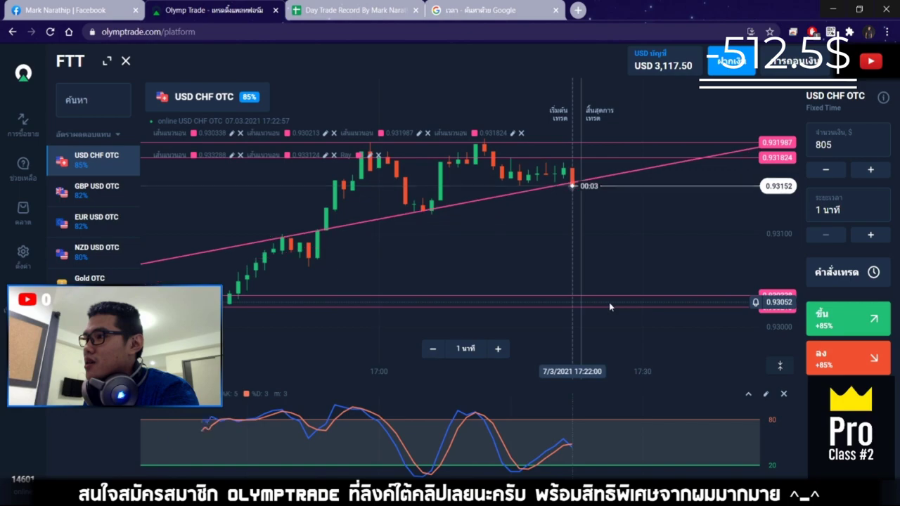
{"action": "scroll", "coordinate": [608, 303], "scroll_direction": "down", "scroll_amount": 1}
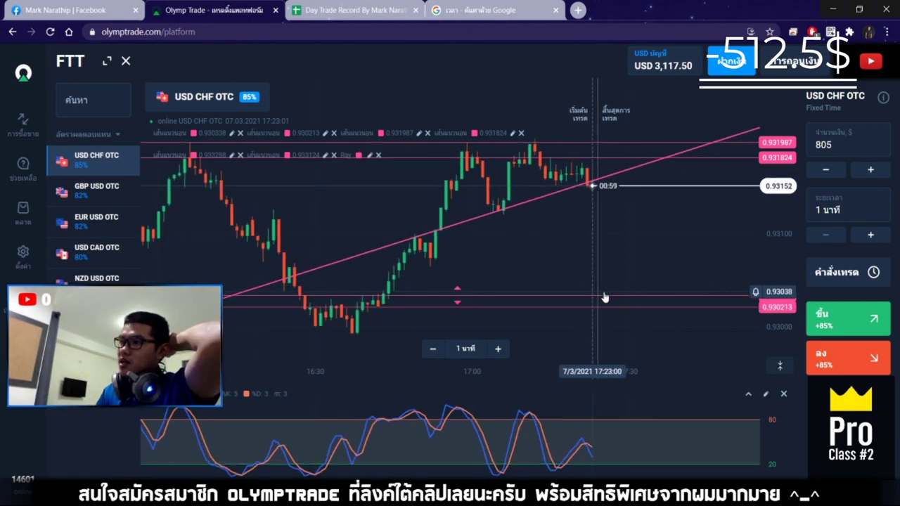
{"action": "scroll", "coordinate": [611, 218], "scroll_direction": "up", "scroll_amount": 2}
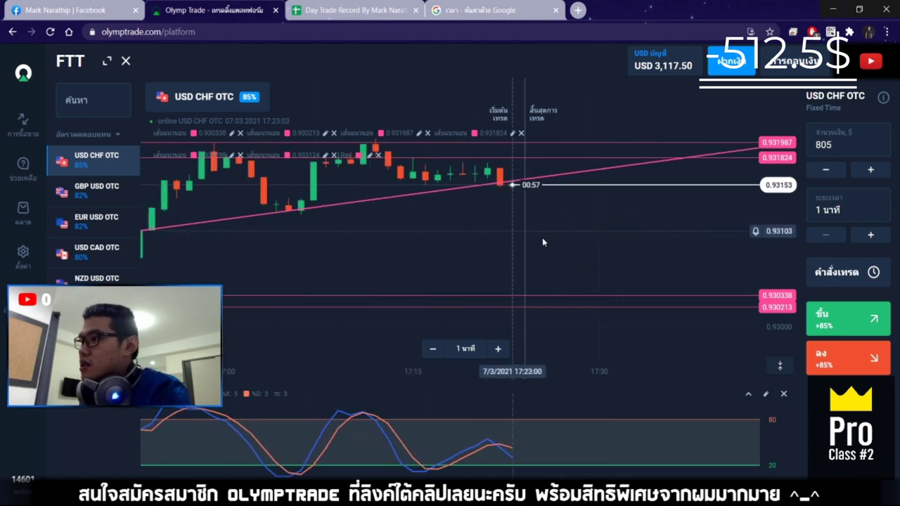
{"action": "scroll", "coordinate": [542, 240], "scroll_direction": "up", "scroll_amount": 2}
{"action": "scroll", "coordinate": [539, 253], "scroll_direction": "up", "scroll_amount": 2}
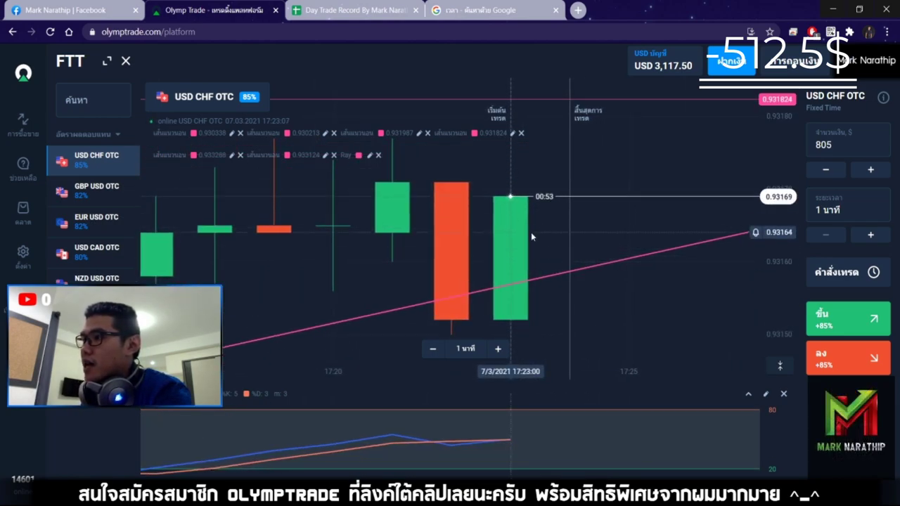
{"action": "scroll", "coordinate": [531, 233], "scroll_direction": "down", "scroll_amount": 2}
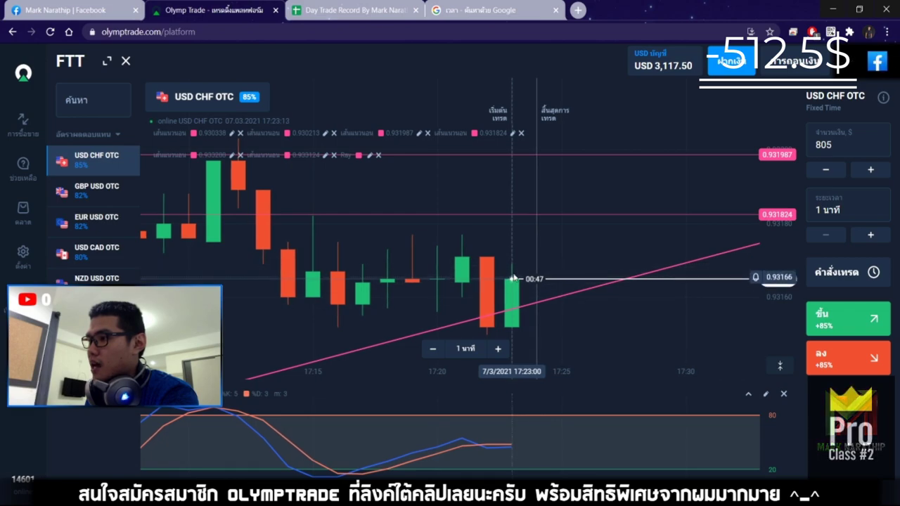
{"action": "scroll", "coordinate": [550, 309], "scroll_direction": "down", "scroll_amount": 2}
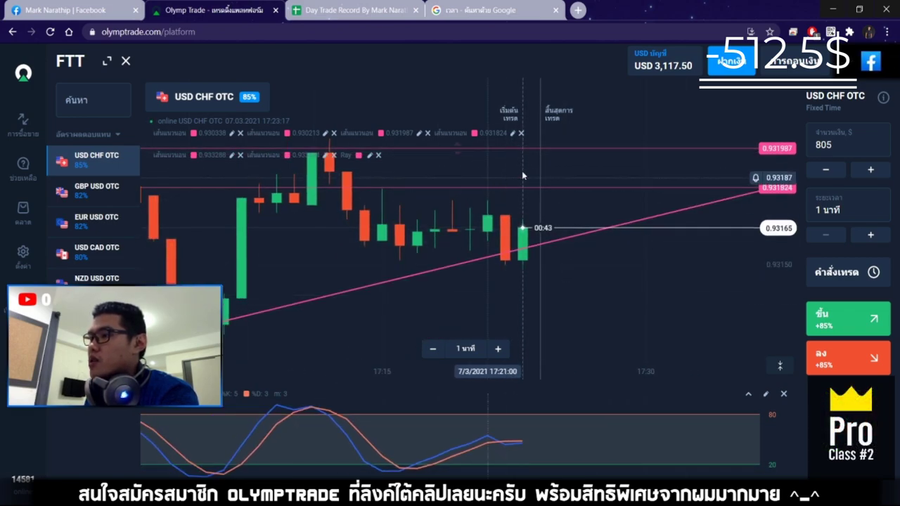
{"action": "scroll", "coordinate": [591, 293], "scroll_direction": "down", "scroll_amount": 2}
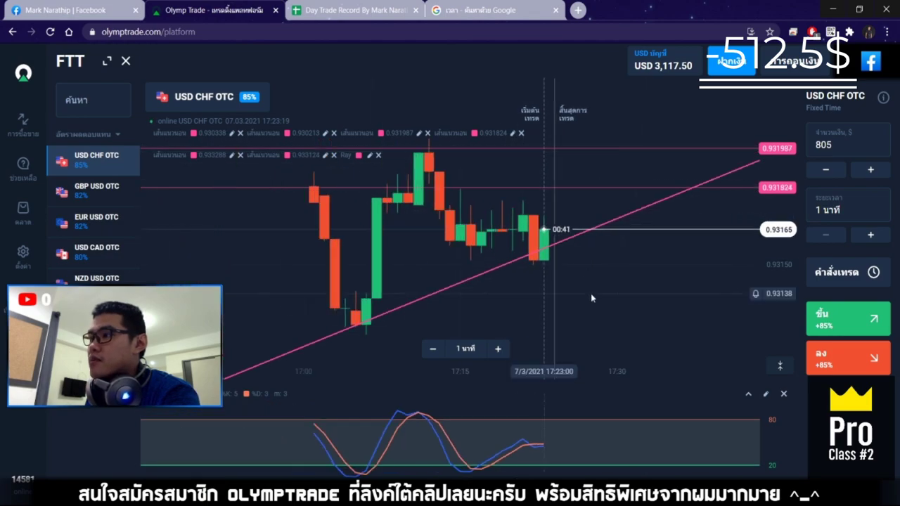
{"action": "scroll", "coordinate": [576, 232], "scroll_direction": "up", "scroll_amount": 4}
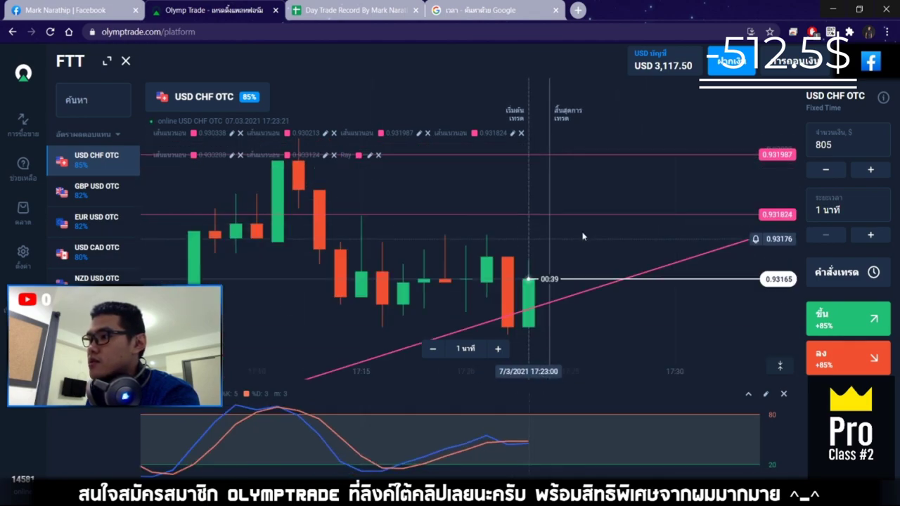
Check the total profit in the spreadsheet's summary row, then return to Olymp Trade
{"action": "left_click", "coordinate": [355, 10]}
{"action": "scroll", "coordinate": [520, 316], "scroll_direction": "down", "scroll_amount": 5}
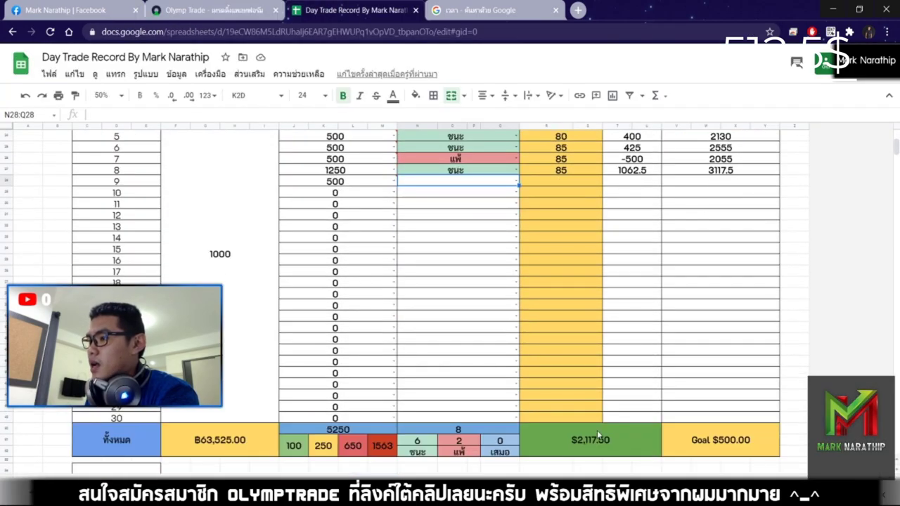
{"action": "scroll", "coordinate": [596, 429], "scroll_direction": "up", "scroll_amount": 5}
{"action": "left_click", "coordinate": [211, 10]}
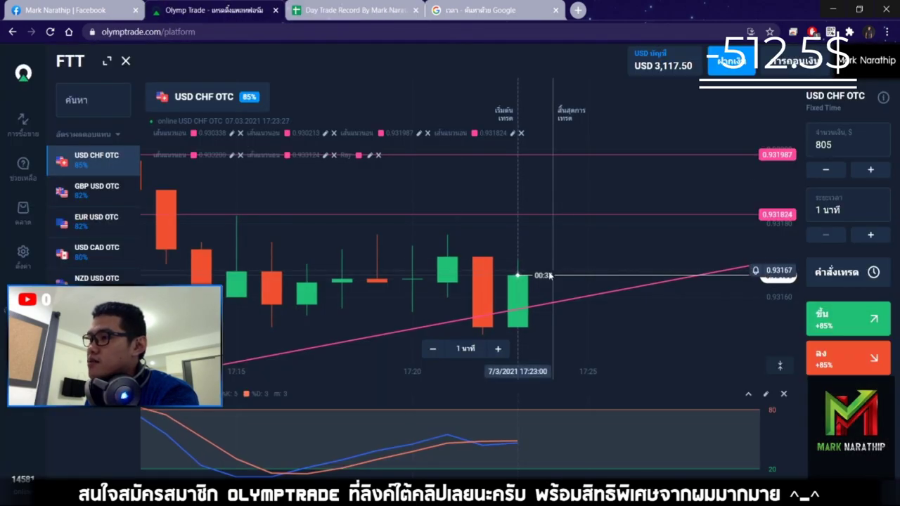
Set the trade amount to 500 and open a 1-minute up (ขึ้น) trade on USD CHF OTC
{"action": "left_click", "coordinate": [837, 149]}
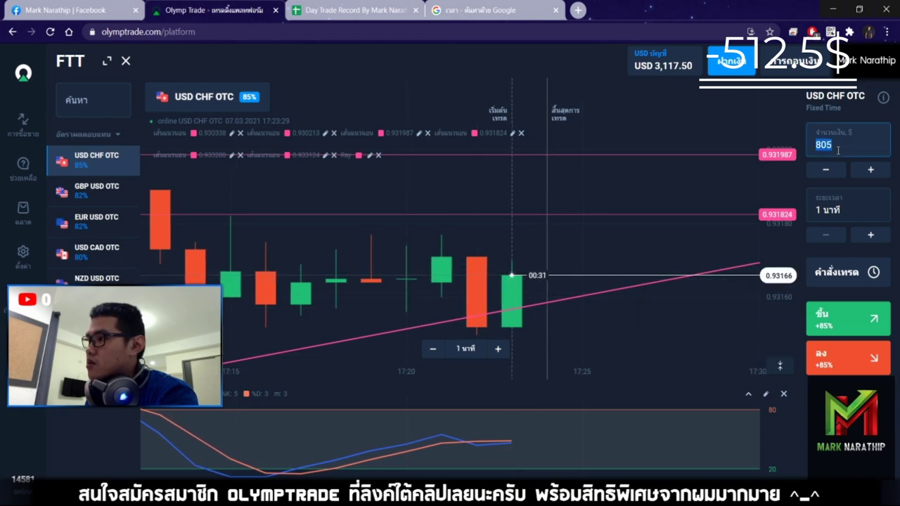
{"action": "type", "text": "500"}
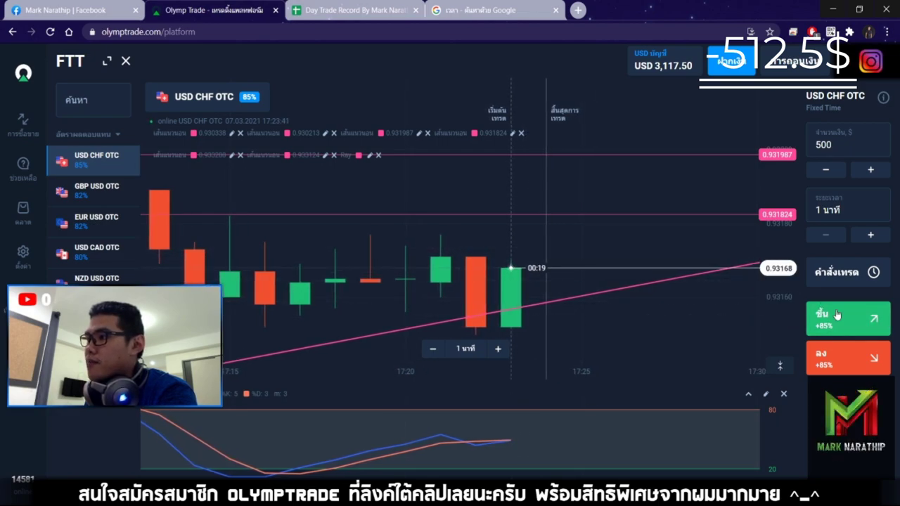
{"action": "scroll", "coordinate": [576, 262], "scroll_direction": "down", "scroll_amount": 3}
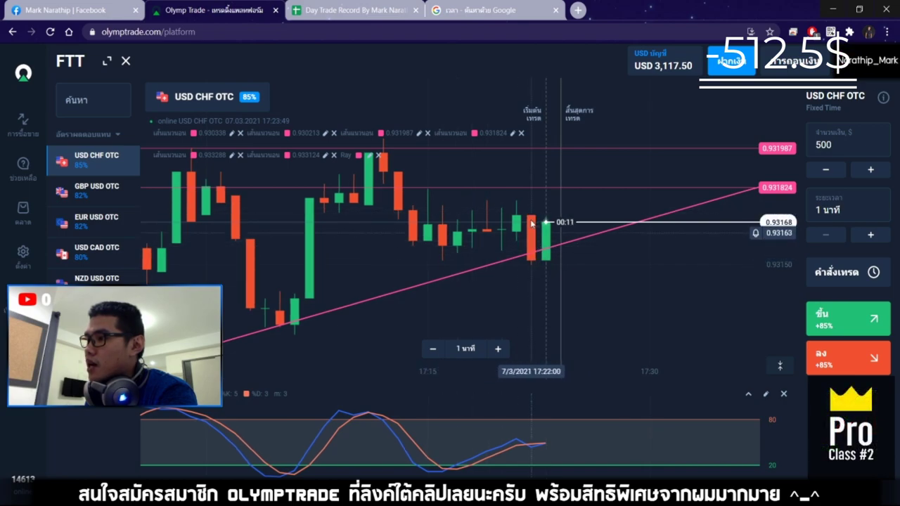
{"action": "scroll", "coordinate": [591, 265], "scroll_direction": "up", "scroll_amount": 2}
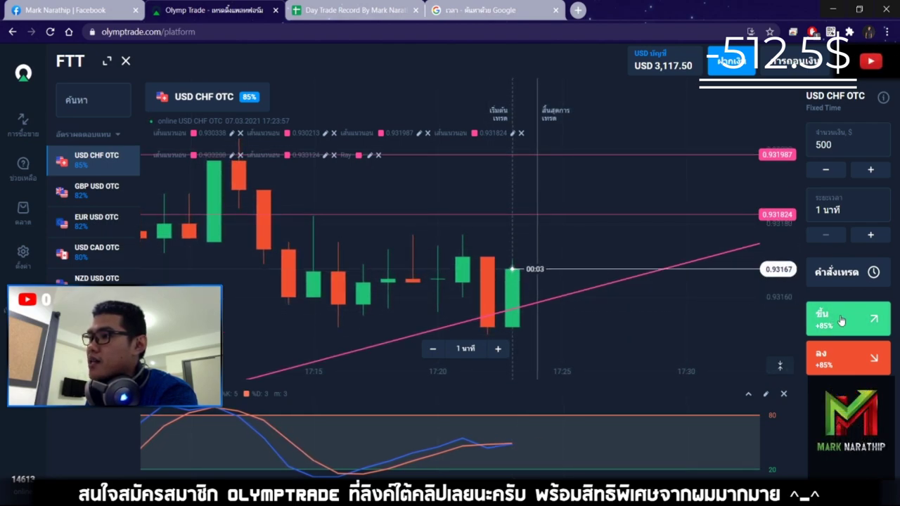
{"action": "left_click", "coordinate": [841, 320]}
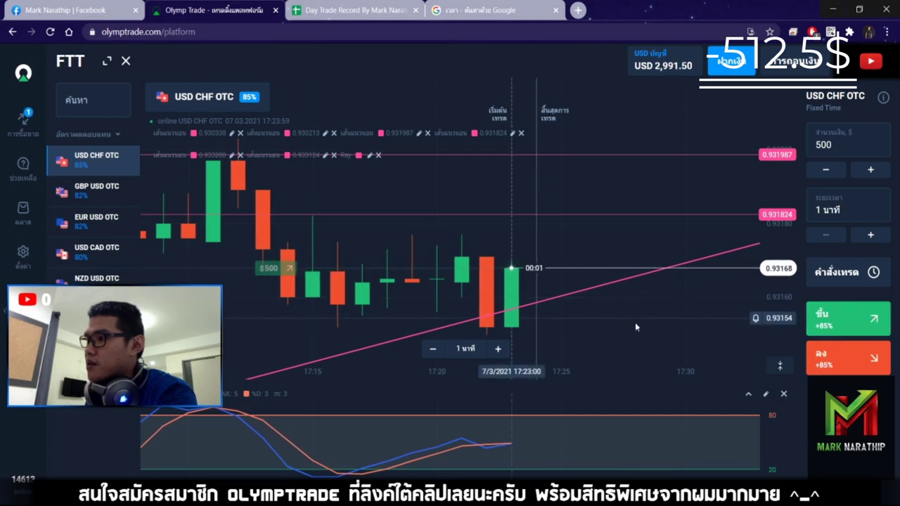
Follow the open 500-dollar up trade against its entry point on close-up and wider views of the recent candles
{"action": "scroll", "coordinate": [608, 300], "scroll_direction": "up", "scroll_amount": 5}
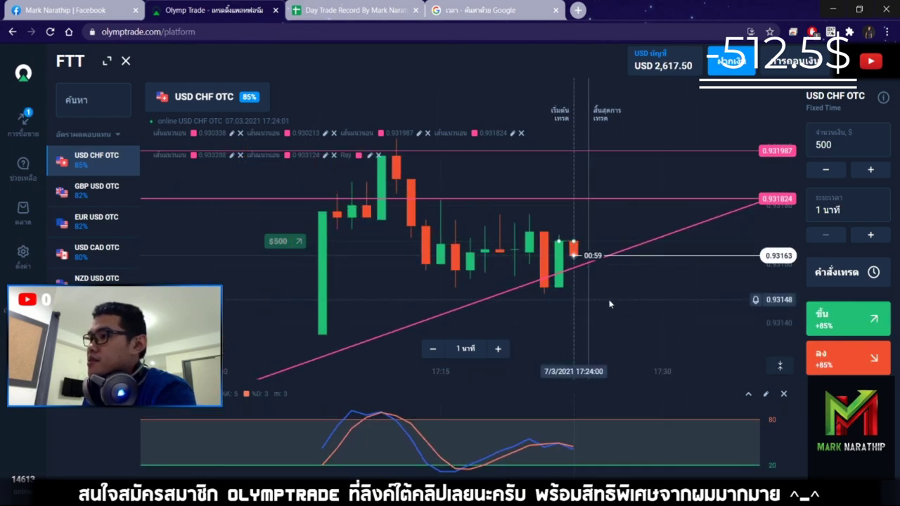
{"action": "scroll", "coordinate": [607, 297], "scroll_direction": "up", "scroll_amount": 1}
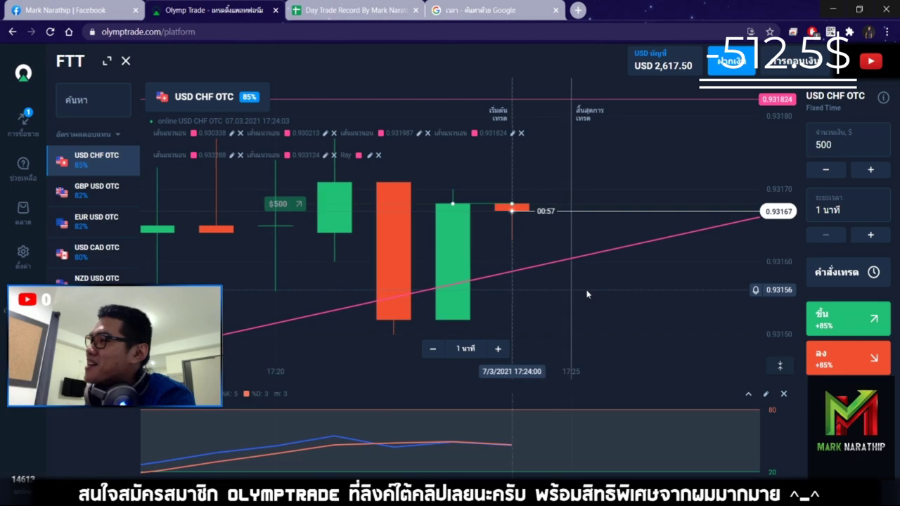
{"action": "scroll", "coordinate": [558, 197], "scroll_direction": "down", "scroll_amount": 3}
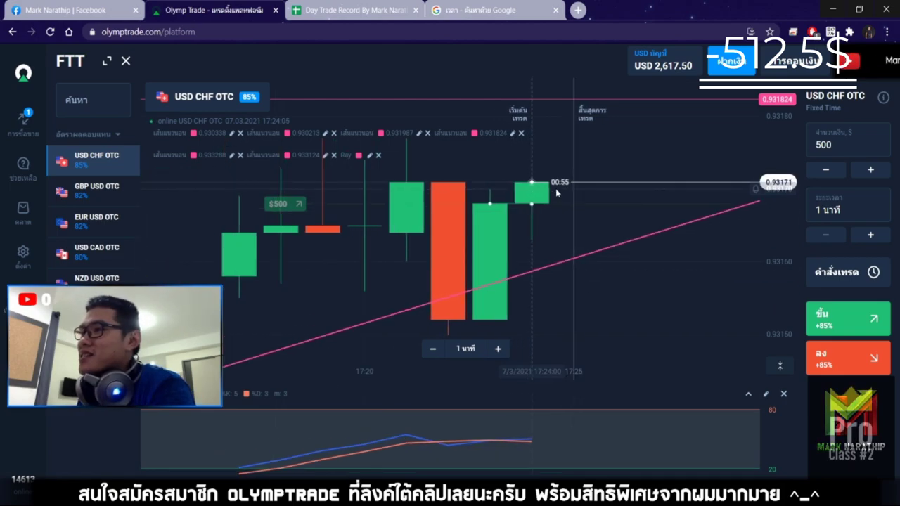
{"action": "scroll", "coordinate": [566, 244], "scroll_direction": "down", "scroll_amount": 3}
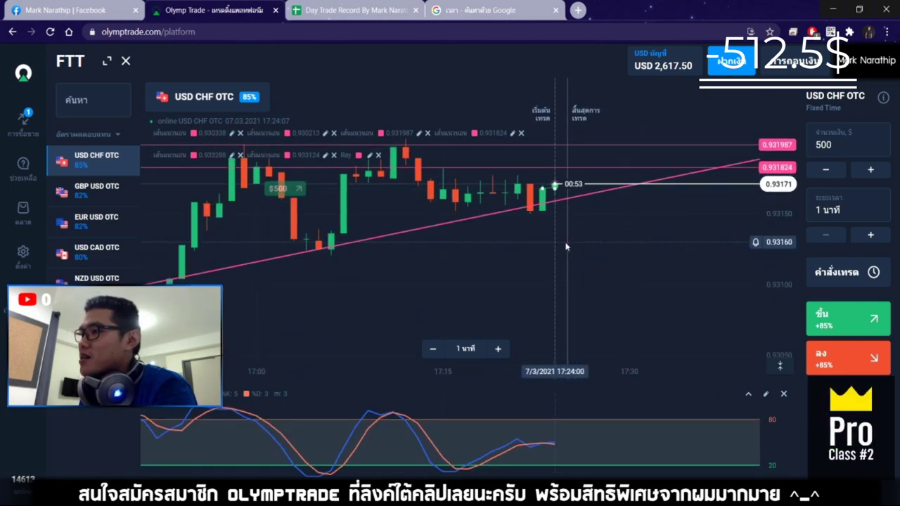
{"action": "left_click_drag", "start_coordinate": [562, 153], "coordinate": [606, 272]}
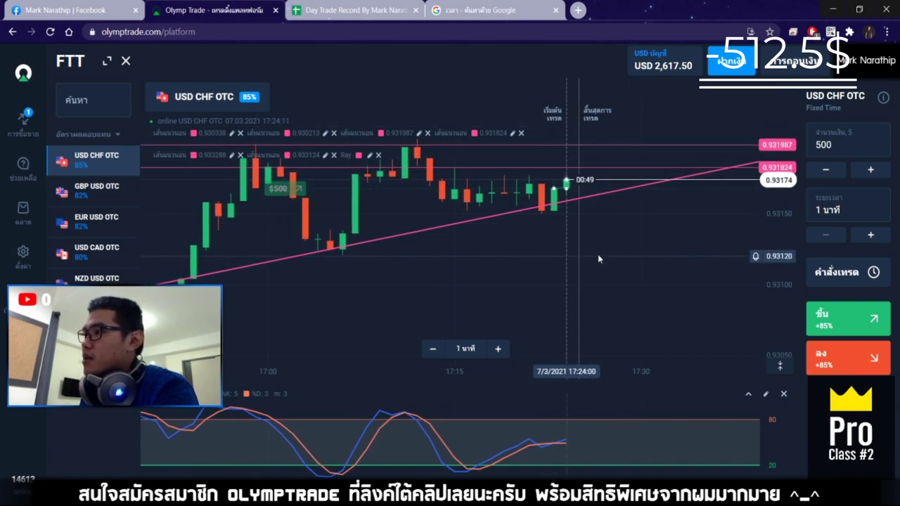
{"action": "left_click_drag", "start_coordinate": [568, 164], "coordinate": [569, 214]}
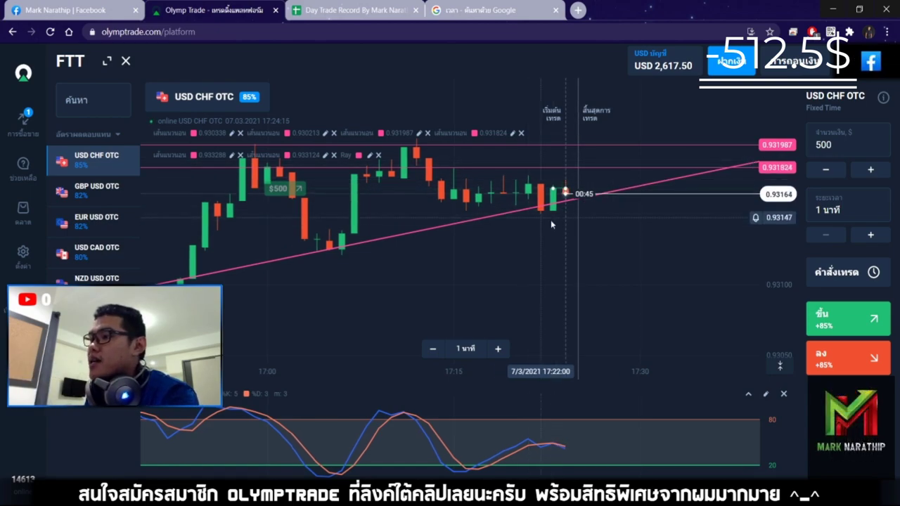
Trace the rising trend line back to its starting low across the longer price history, then recheck the open trade's current candle
{"action": "scroll", "coordinate": [573, 223], "scroll_direction": "down", "scroll_amount": 3}
{"action": "scroll", "coordinate": [572, 204], "scroll_direction": "down", "scroll_amount": 2}
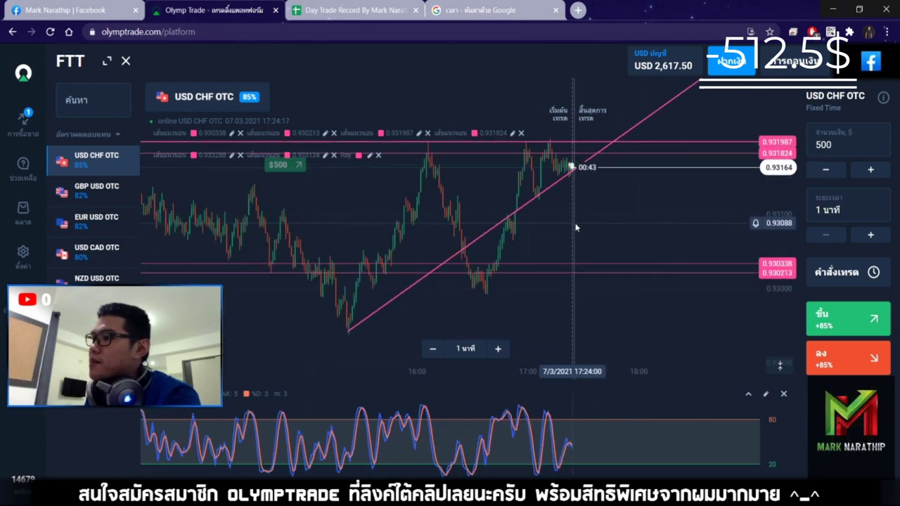
{"action": "scroll", "coordinate": [484, 318], "scroll_direction": "down", "scroll_amount": 2}
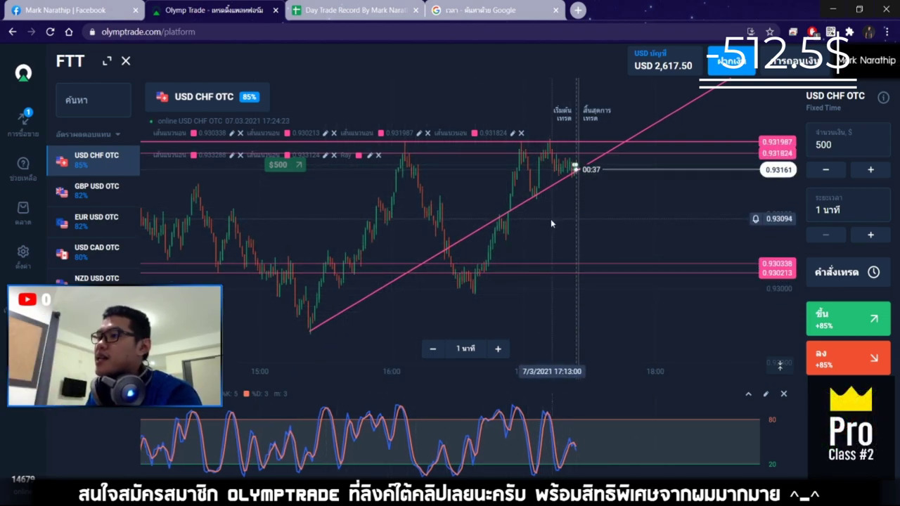
{"action": "left_click_drag", "start_coordinate": [549, 218], "coordinate": [537, 224]}
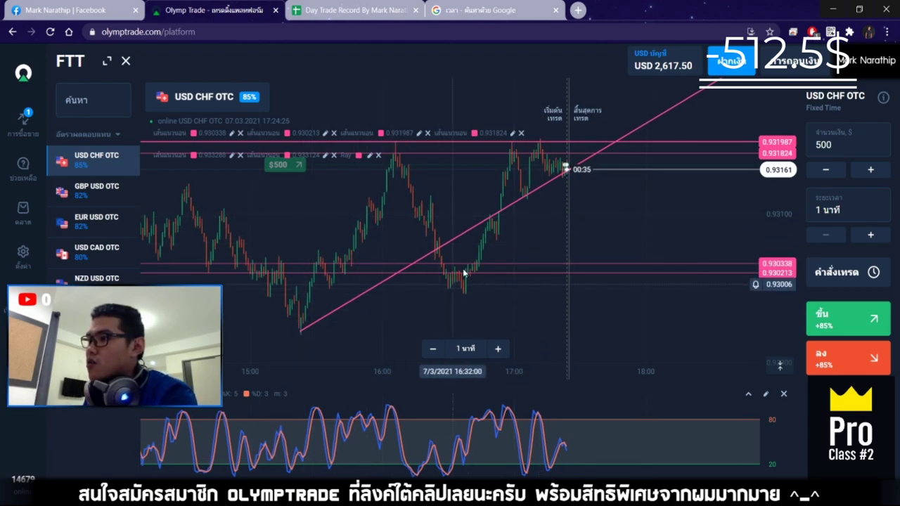
{"action": "scroll", "coordinate": [530, 214], "scroll_direction": "up", "scroll_amount": 5}
{"action": "scroll", "coordinate": [543, 214], "scroll_direction": "down", "scroll_amount": 1}
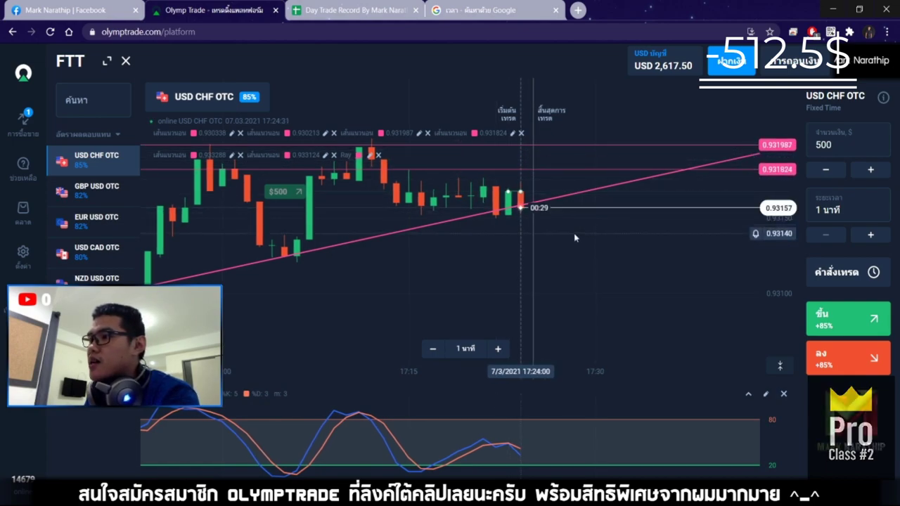
Monitor the open 500-dollar up trade against its entry point and the rising trend line until its countdown runs out
{"action": "scroll", "coordinate": [574, 233], "scroll_direction": "up", "scroll_amount": 3}
{"action": "scroll", "coordinate": [539, 209], "scroll_direction": "up", "scroll_amount": 1}
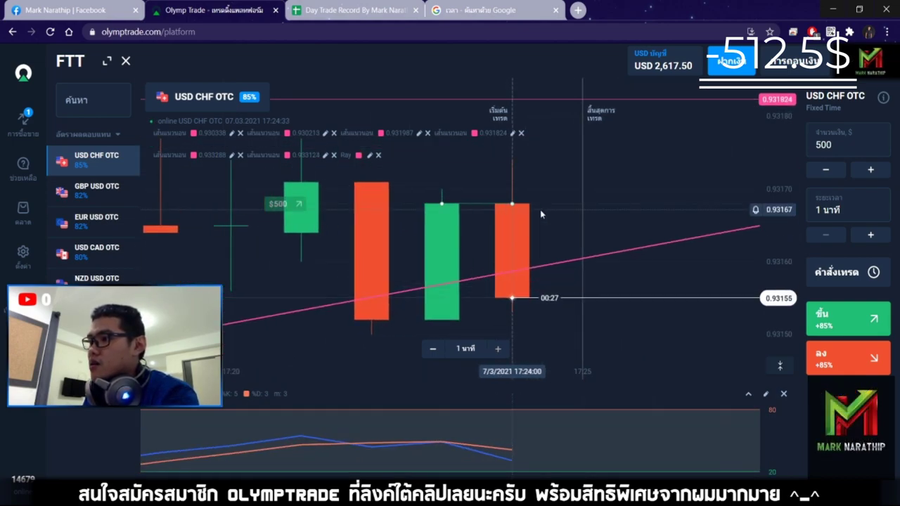
{"action": "scroll", "coordinate": [540, 210], "scroll_direction": "down", "scroll_amount": 1}
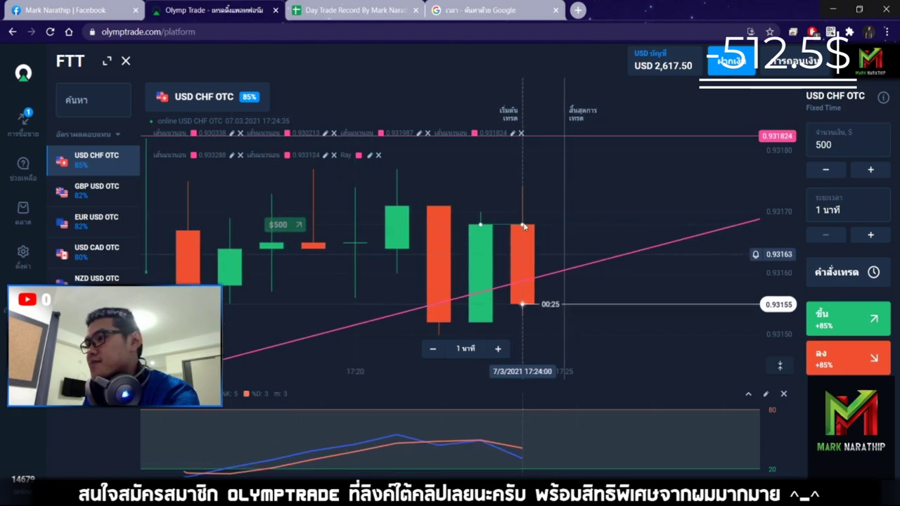
{"action": "left_click_drag", "start_coordinate": [605, 322], "coordinate": [592, 290]}
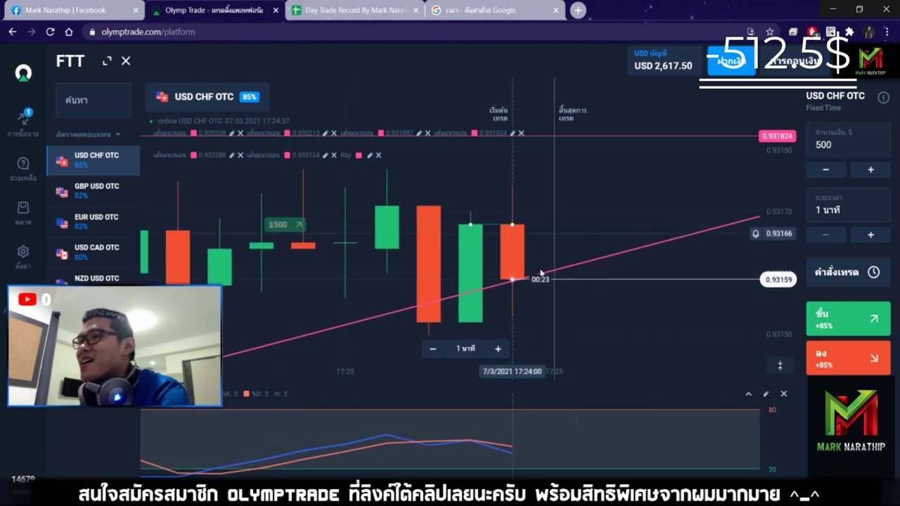
{"action": "scroll", "coordinate": [540, 258], "scroll_direction": "down", "scroll_amount": 3}
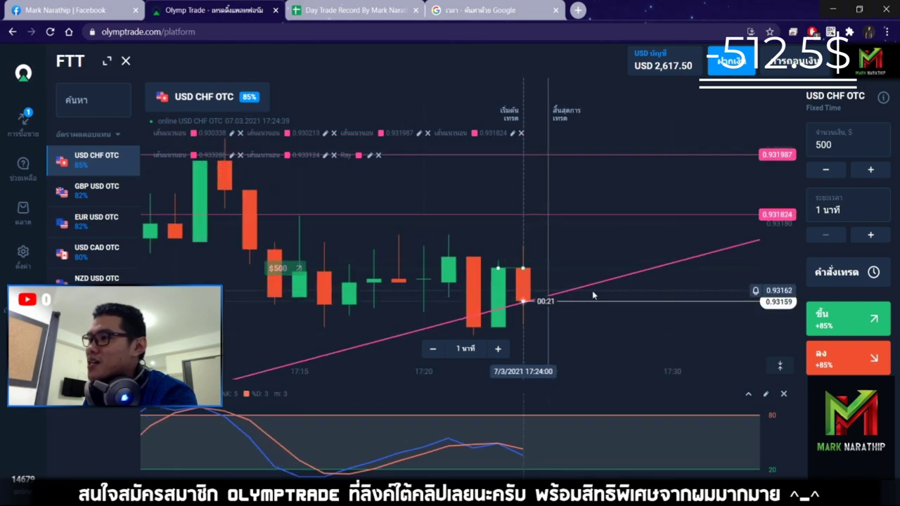
{"action": "scroll", "coordinate": [592, 290], "scroll_direction": "up", "scroll_amount": 5}
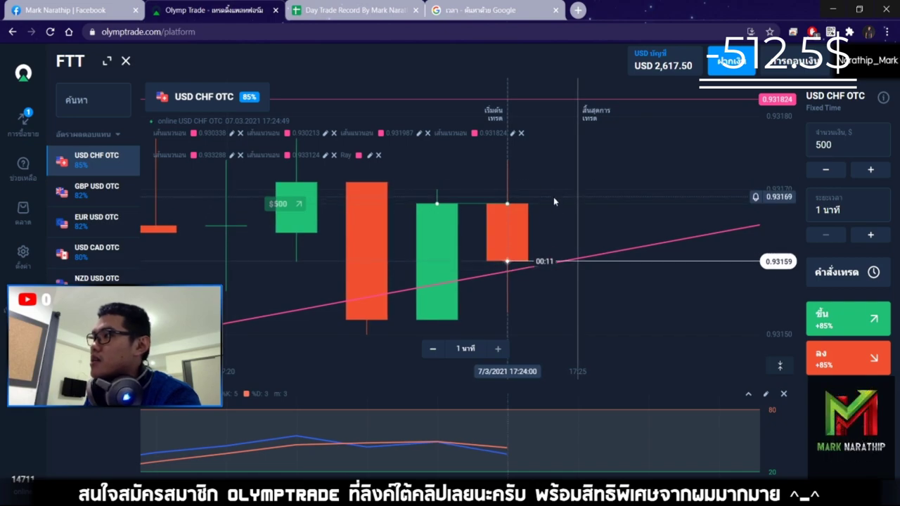
{"action": "scroll", "coordinate": [566, 200], "scroll_direction": "down", "scroll_amount": 3}
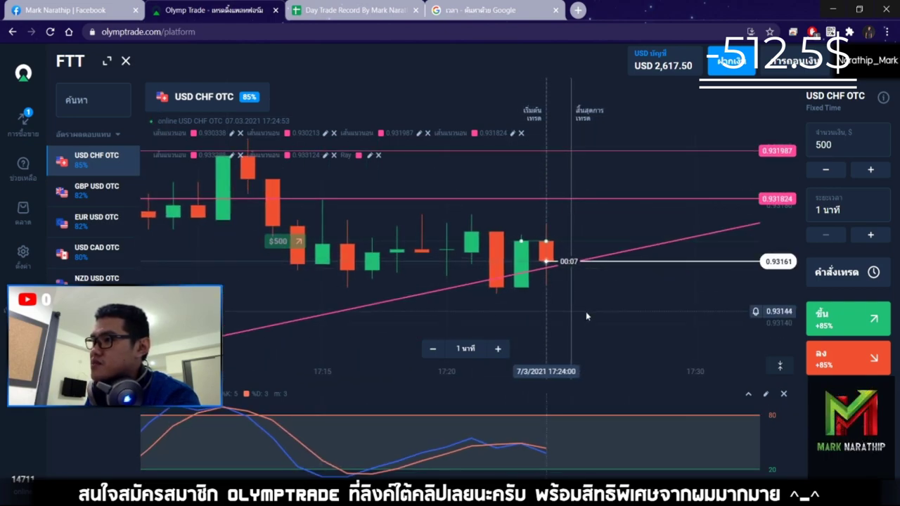
{"action": "scroll", "coordinate": [585, 311], "scroll_direction": "down", "scroll_amount": 2}
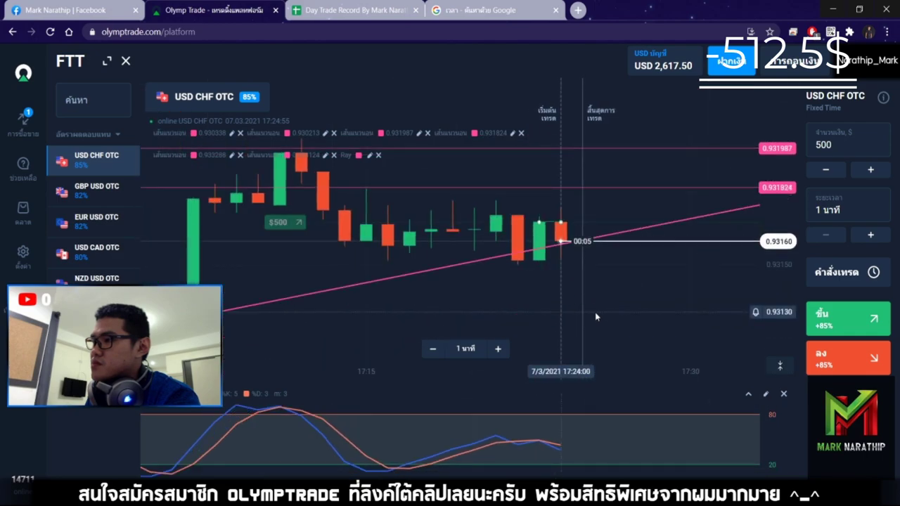
{"action": "scroll", "coordinate": [595, 317], "scroll_direction": "up", "scroll_amount": 4}
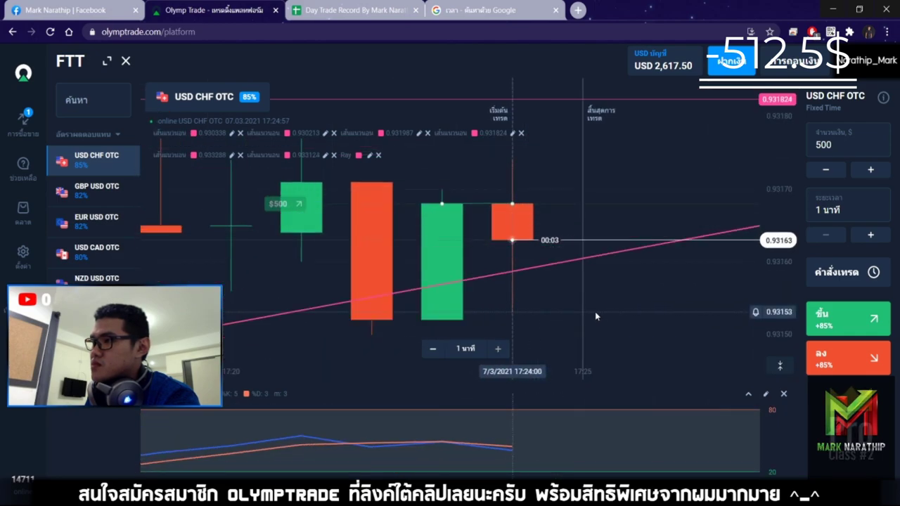
{"action": "scroll", "coordinate": [595, 314], "scroll_direction": "down", "scroll_amount": 2}
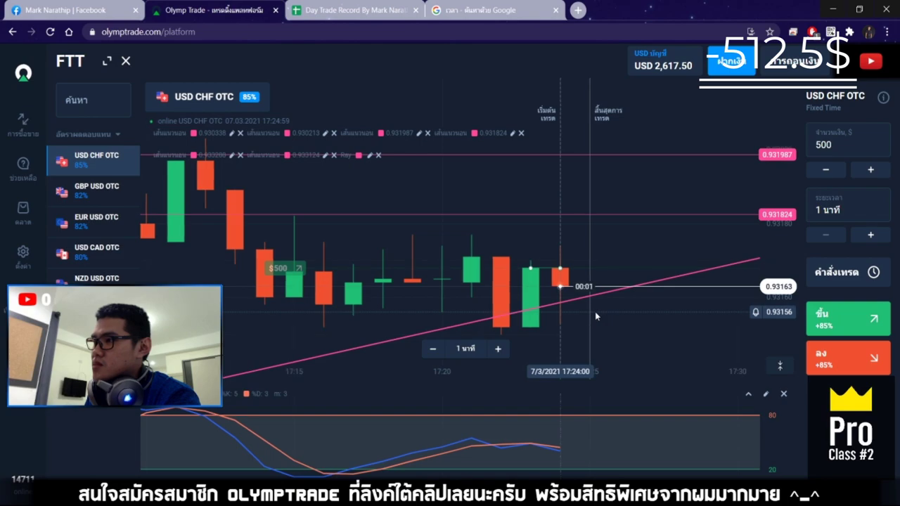
Switch to the Day Trade Record spreadsheet, log trade 9 as lost (แพ้) with 85 percent profit, and check the total profit
{"action": "left_click", "coordinate": [369, 14]}
{"action": "scroll", "coordinate": [461, 226], "scroll_direction": "down", "scroll_amount": 3}
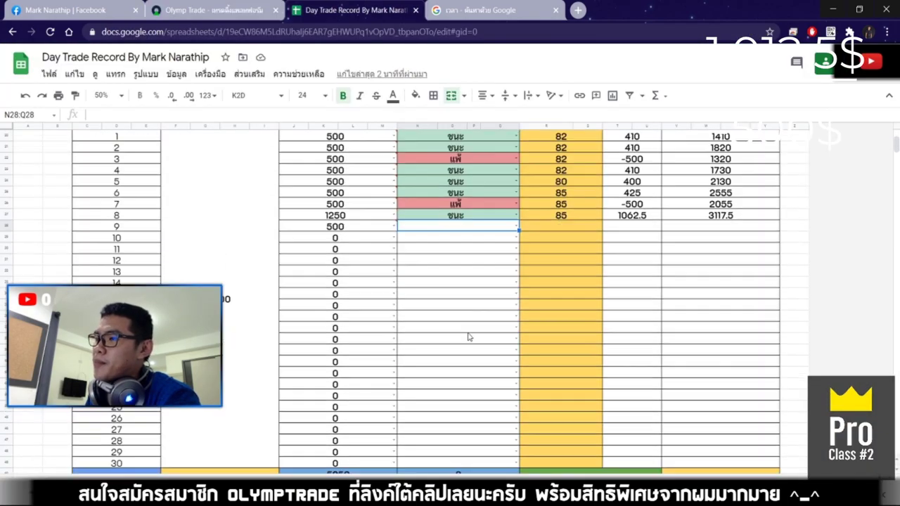
{"action": "double_click", "coordinate": [459, 226]}
{"action": "left_click", "coordinate": [422, 258]}
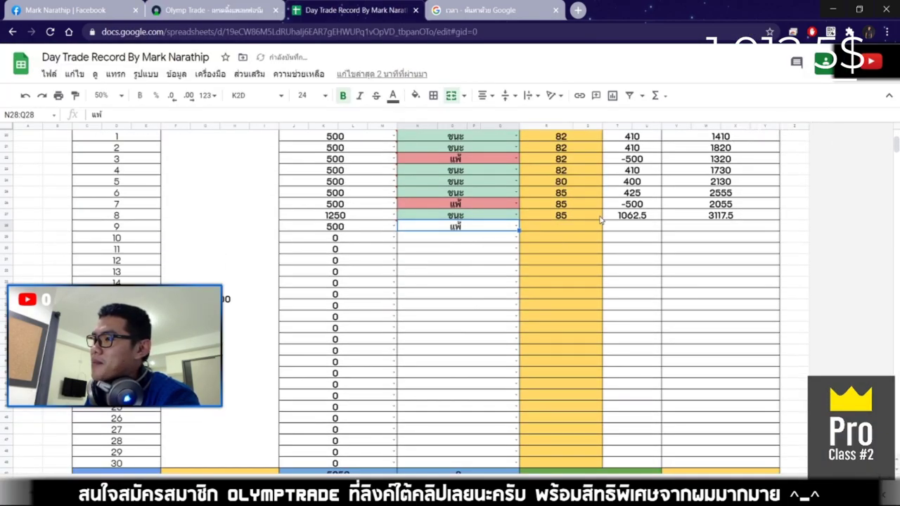
{"action": "left_click", "coordinate": [560, 229]}
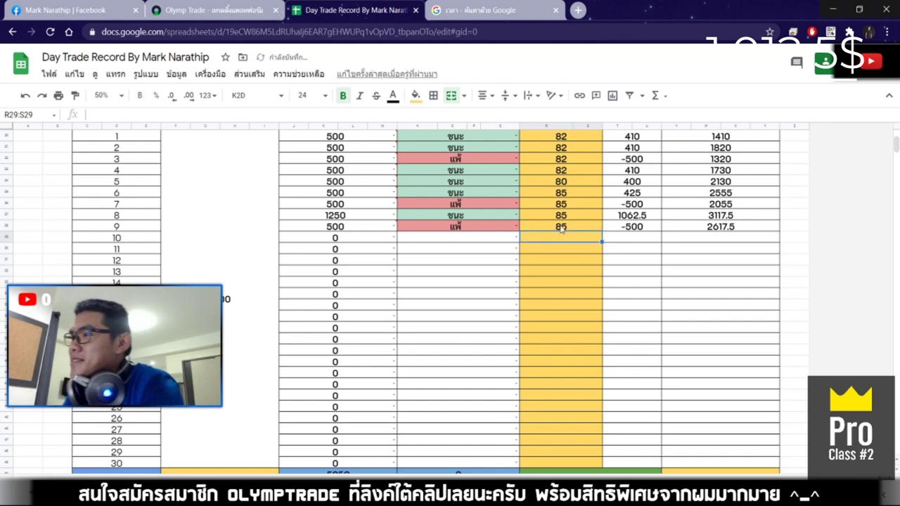
{"action": "scroll", "coordinate": [562, 229], "scroll_direction": "down", "scroll_amount": 3}
{"action": "left_click", "coordinate": [619, 385]}
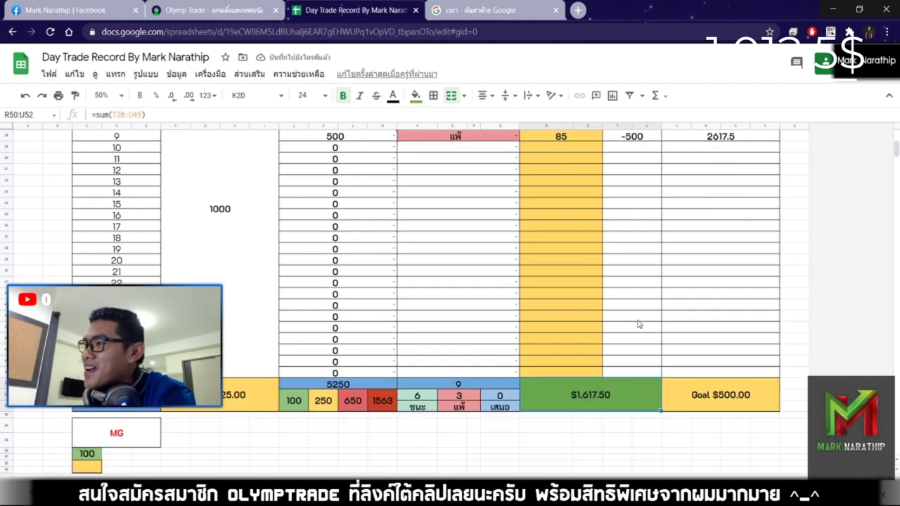
Set the size of trade 10 to 1250 in the trade log
{"action": "scroll", "coordinate": [631, 331], "scroll_direction": "up", "scroll_amount": 4}
{"action": "scroll", "coordinate": [631, 321], "scroll_direction": "up", "scroll_amount": 2}
{"action": "left_click", "coordinate": [345, 372]}
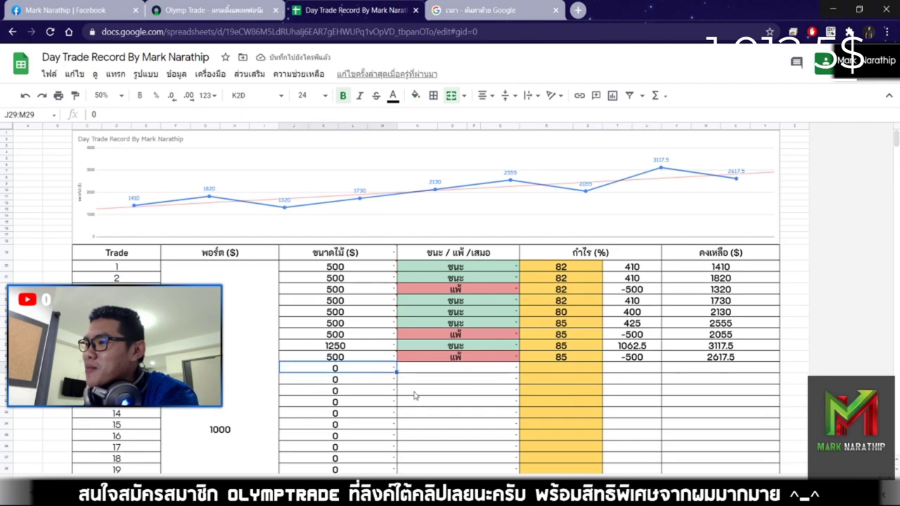
{"action": "type", "text": "1250"}
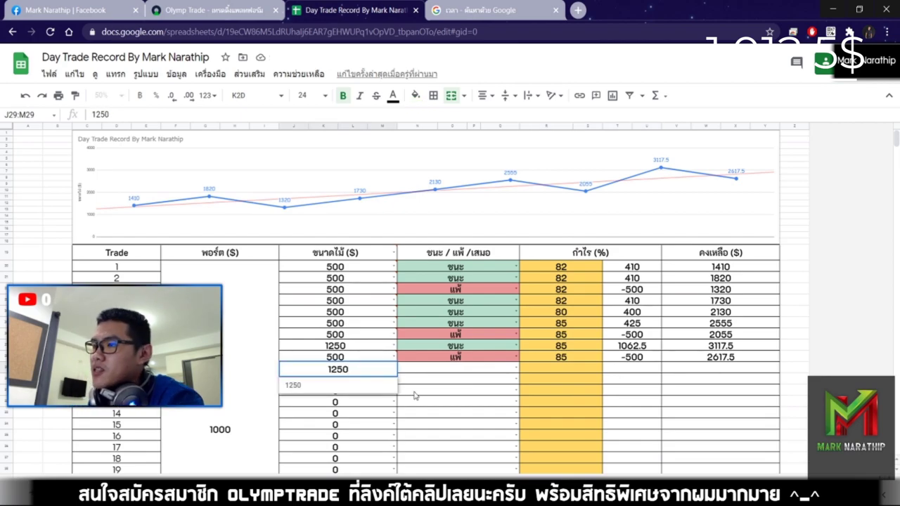
{"action": "key", "text": "Return"}
Compare the total profit in the summary row with trade 10's size of 1250 and the results of the earlier trades
{"action": "left_click", "coordinate": [461, 371]}
{"action": "scroll", "coordinate": [601, 371], "scroll_direction": "down", "scroll_amount": 5}
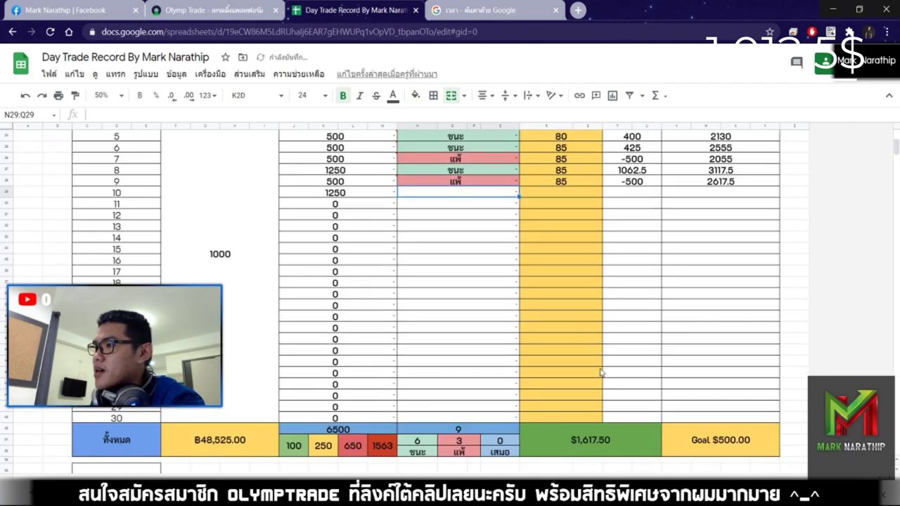
{"action": "left_click", "coordinate": [601, 363]}
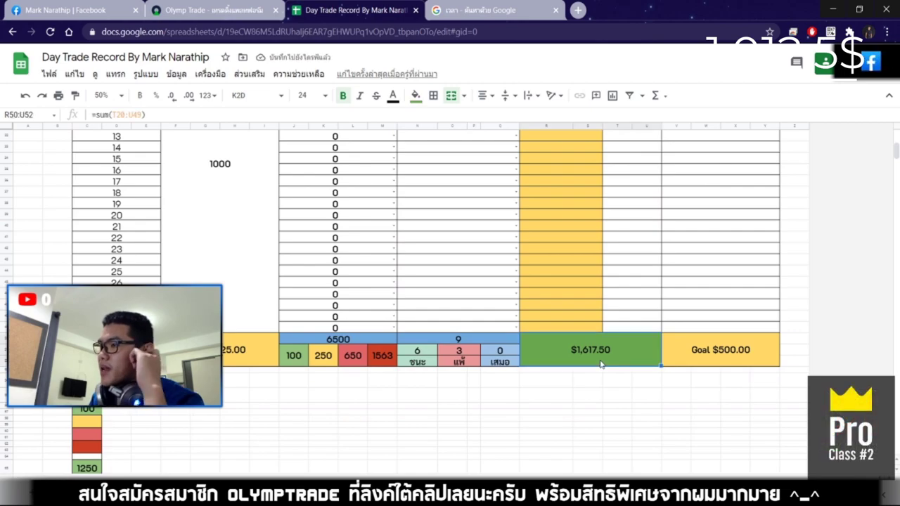
{"action": "scroll", "coordinate": [601, 363], "scroll_direction": "up", "scroll_amount": 5}
{"action": "left_click", "coordinate": [351, 281]}
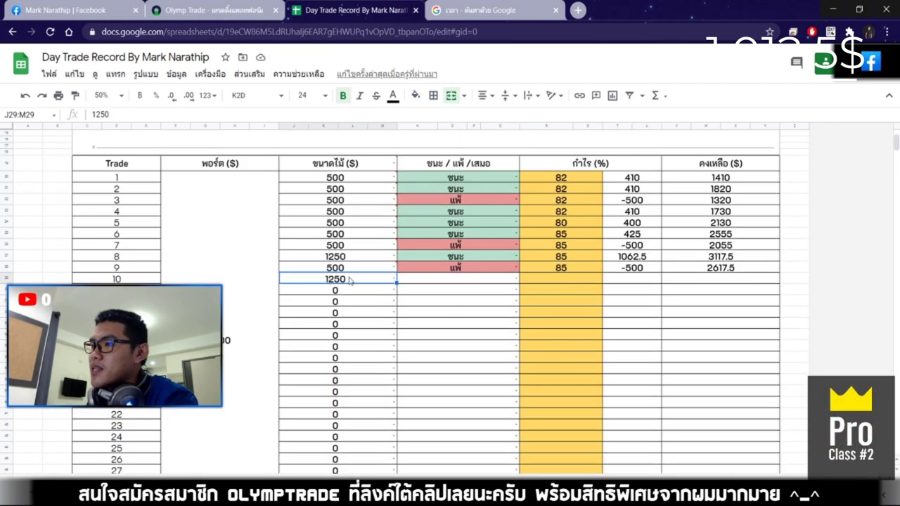
{"action": "scroll", "coordinate": [344, 286], "scroll_direction": "down", "scroll_amount": 4}
{"action": "left_click", "coordinate": [590, 314]}
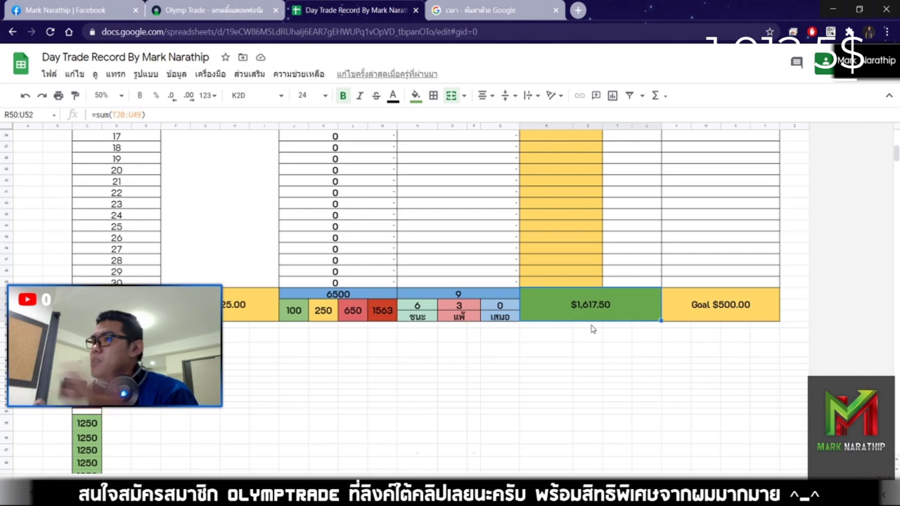
{"action": "scroll", "coordinate": [591, 328], "scroll_direction": "up", "scroll_amount": 5}
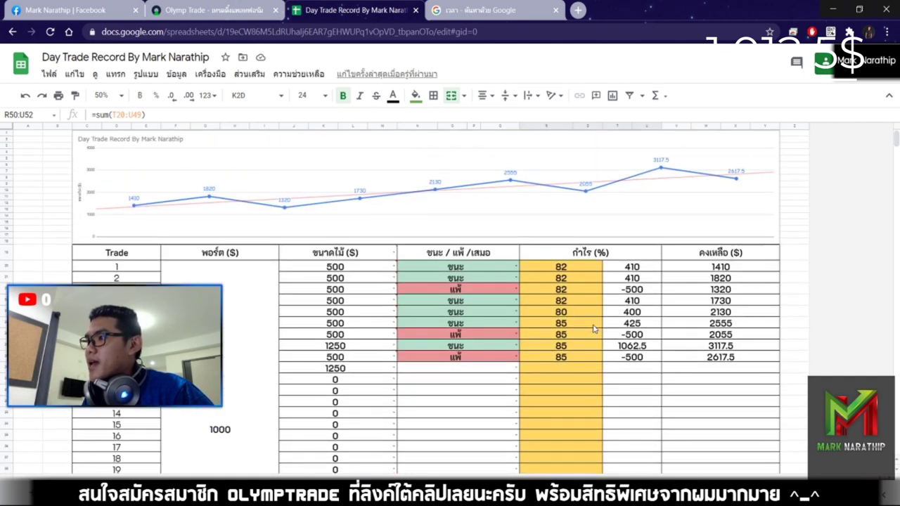
{"action": "left_click", "coordinate": [438, 368]}
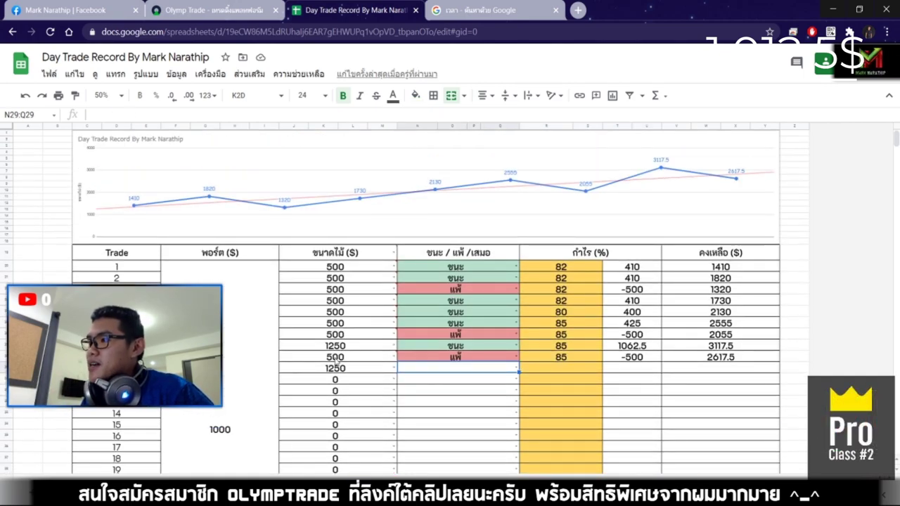
{"action": "scroll", "coordinate": [380, 373], "scroll_direction": "down", "scroll_amount": 3}
{"action": "left_click", "coordinate": [348, 245]}
{"action": "scroll", "coordinate": [358, 267], "scroll_direction": "up", "scroll_amount": 1}
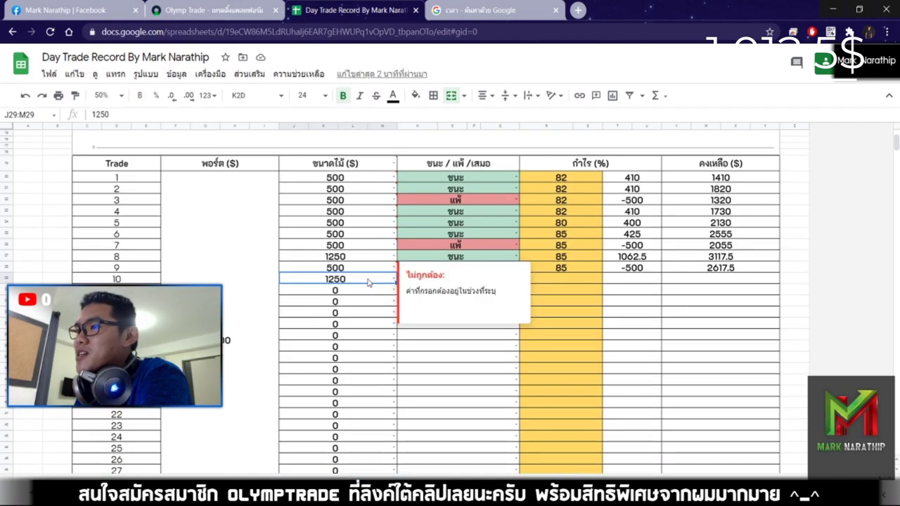
{"action": "left_click", "coordinate": [364, 290]}
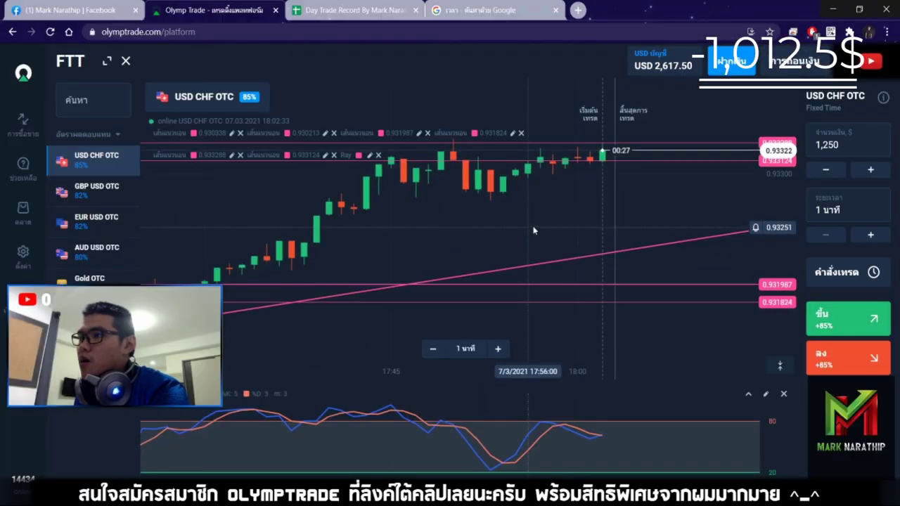
Refresh the current time in the Google time search, check it, and return to Olymp Trade
{"action": "scroll", "coordinate": [548, 227], "scroll_direction": "down", "scroll_amount": 2}
{"action": "left_click", "coordinate": [477, 10]}
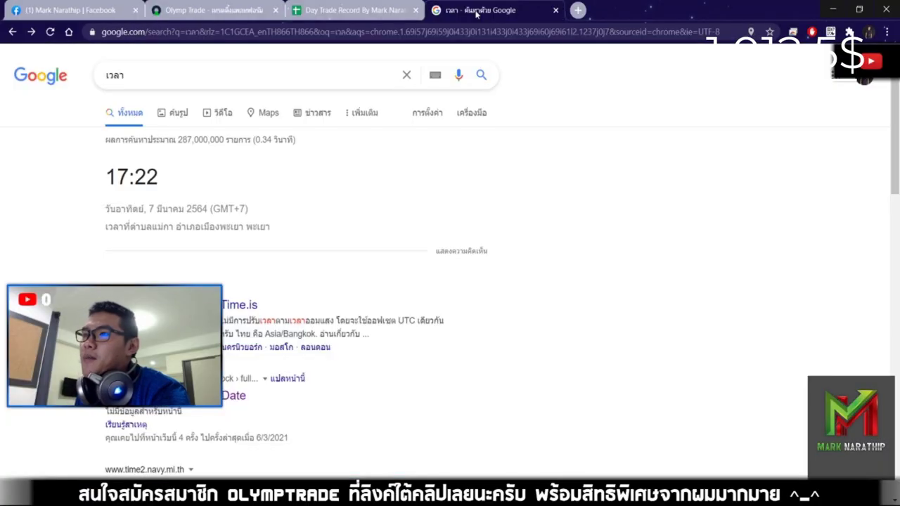
{"action": "left_click_drag", "start_coordinate": [113, 176], "coordinate": [227, 187]}
{"action": "left_click", "coordinate": [178, 174]}
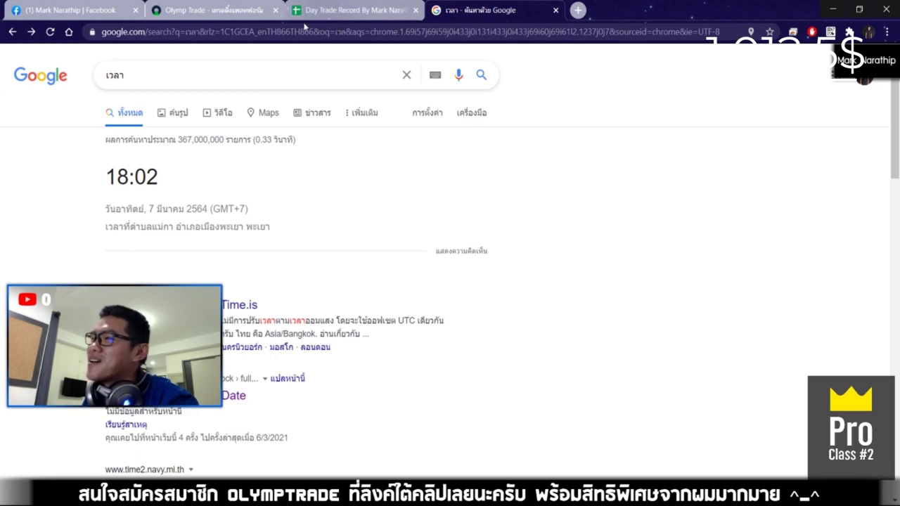
{"action": "left_click", "coordinate": [211, 10]}
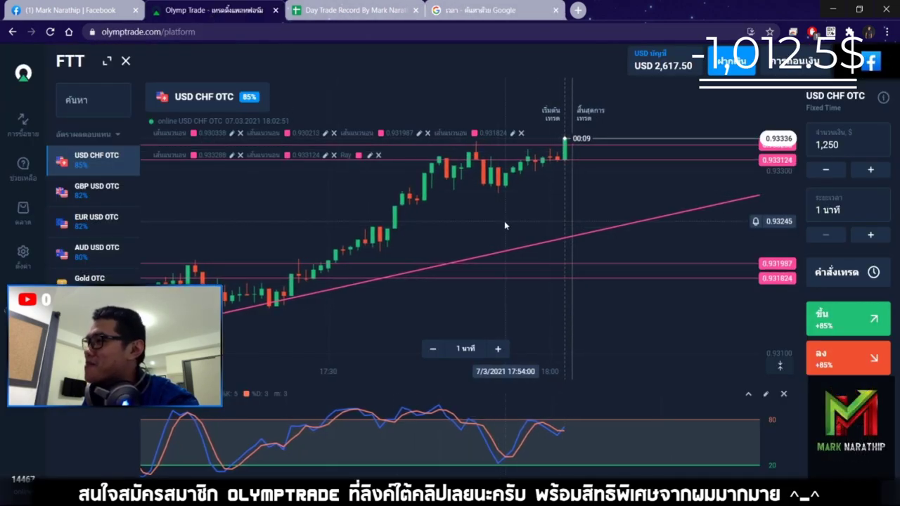
Examine on wide and close-up views how the USD CHF OTC candles since 17:50 react to the horizontal lines at 0.933288 and 0.933124
{"action": "scroll", "coordinate": [504, 226], "scroll_direction": "down", "scroll_amount": 3}
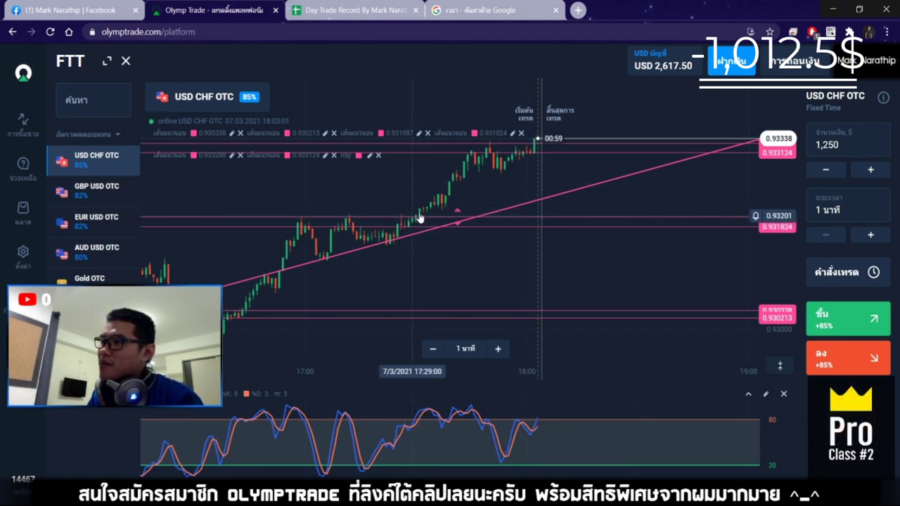
{"action": "left_click", "coordinate": [499, 152]}
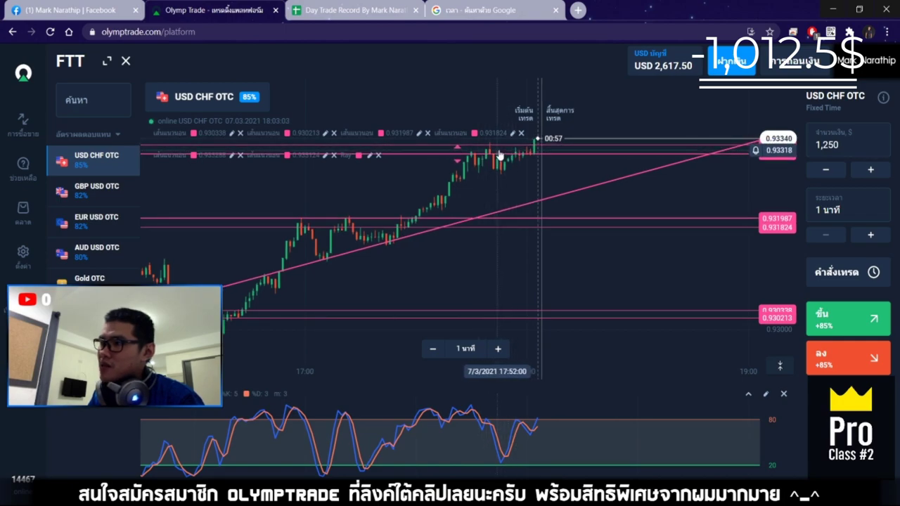
{"action": "left_click_drag", "start_coordinate": [502, 152], "coordinate": [495, 160]}
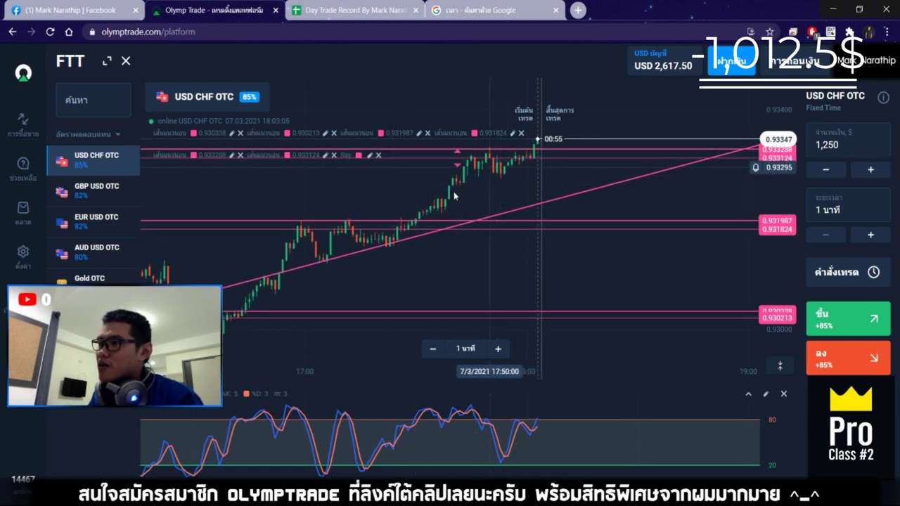
{"action": "left_click", "coordinate": [496, 159]}
{"action": "left_click", "coordinate": [516, 163]}
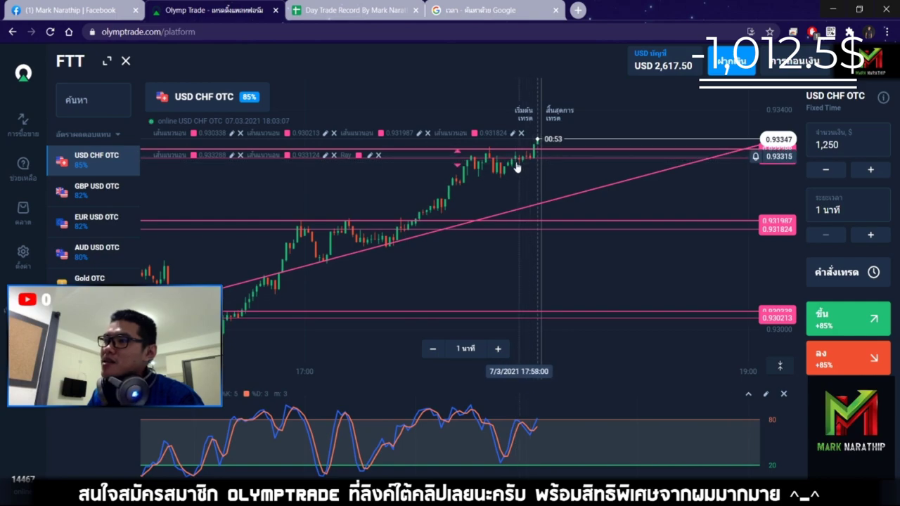
{"action": "scroll", "coordinate": [499, 163], "scroll_direction": "up", "scroll_amount": 5}
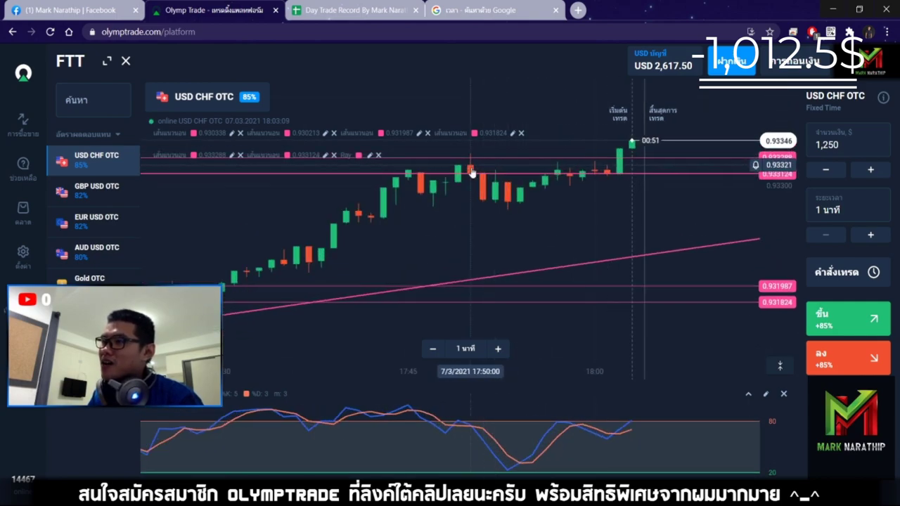
{"action": "left_click_drag", "start_coordinate": [475, 177], "coordinate": [498, 204]}
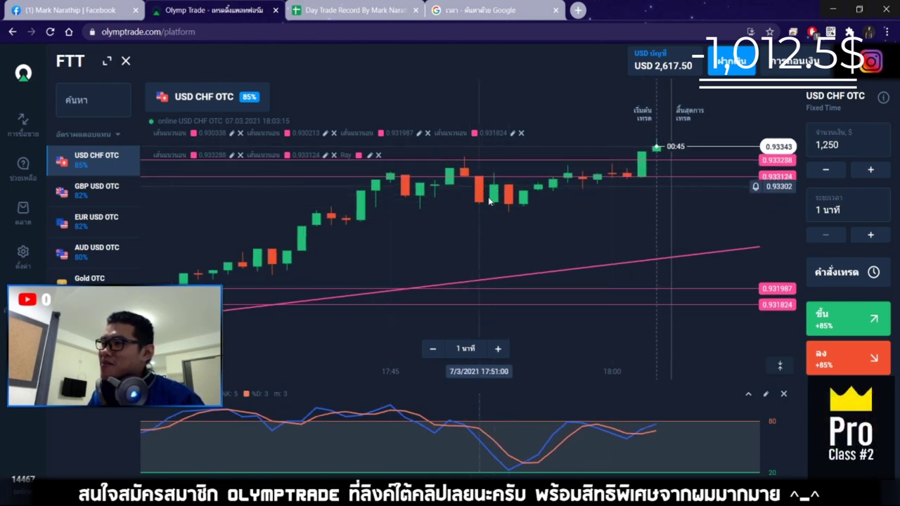
{"action": "scroll", "coordinate": [495, 210], "scroll_direction": "up", "scroll_amount": 3}
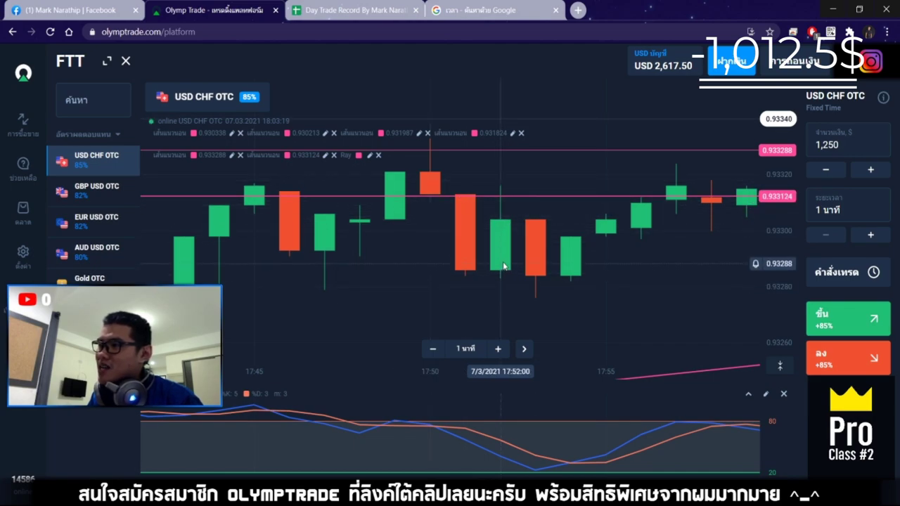
{"action": "scroll", "coordinate": [500, 250], "scroll_direction": "down", "scroll_amount": 3}
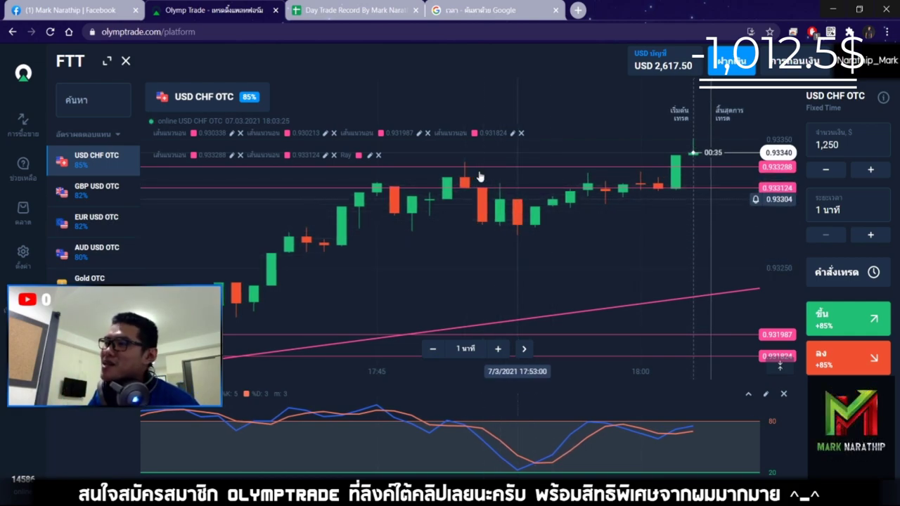
{"action": "scroll", "coordinate": [471, 188], "scroll_direction": "down", "scroll_amount": 2}
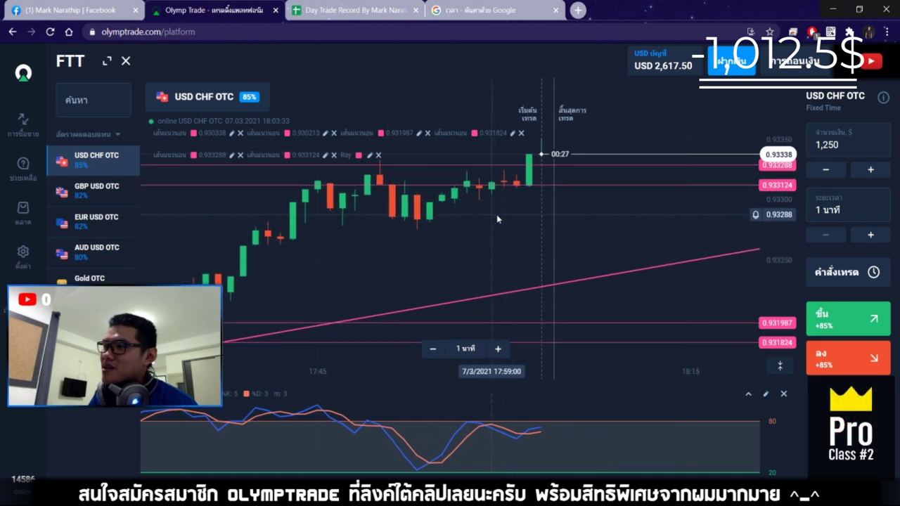
Place a one-minute down trade of 1,250 dollars on USD CHF OTC, checking the price against the 0.933288 line
{"action": "scroll", "coordinate": [511, 247], "scroll_direction": "down", "scroll_amount": 3}
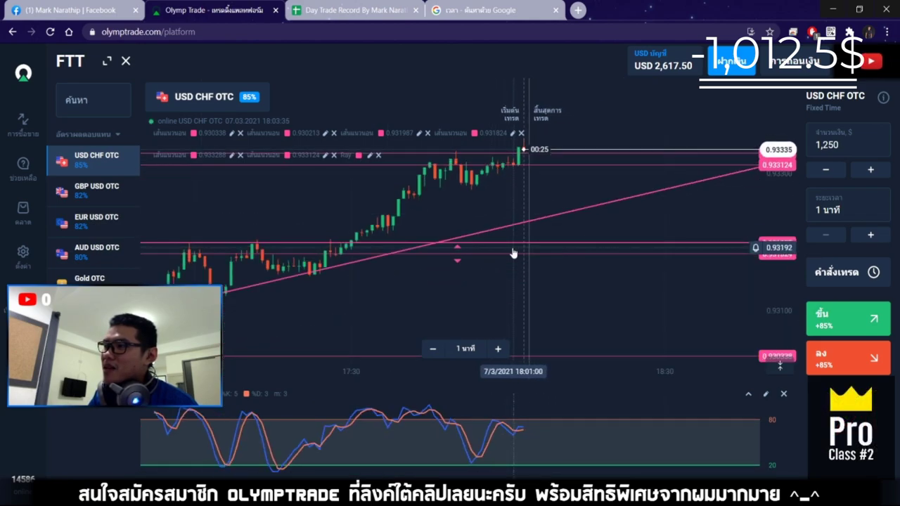
{"action": "scroll", "coordinate": [526, 258], "scroll_direction": "up", "scroll_amount": 3}
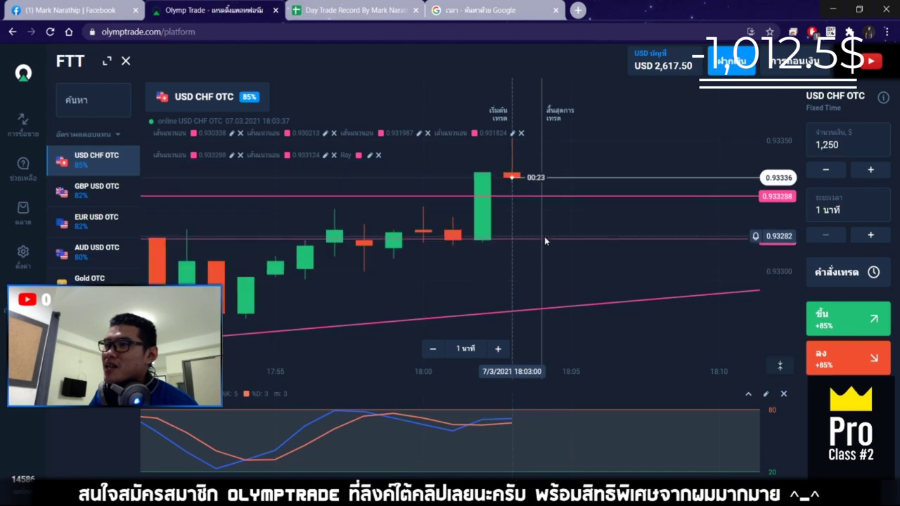
{"action": "scroll", "coordinate": [545, 241], "scroll_direction": "up", "scroll_amount": 2}
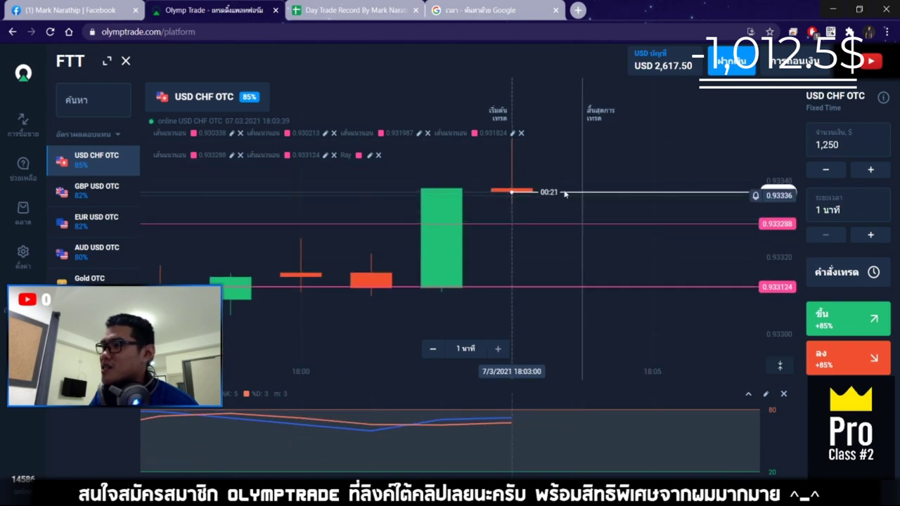
{"action": "scroll", "coordinate": [566, 199], "scroll_direction": "down", "scroll_amount": 3}
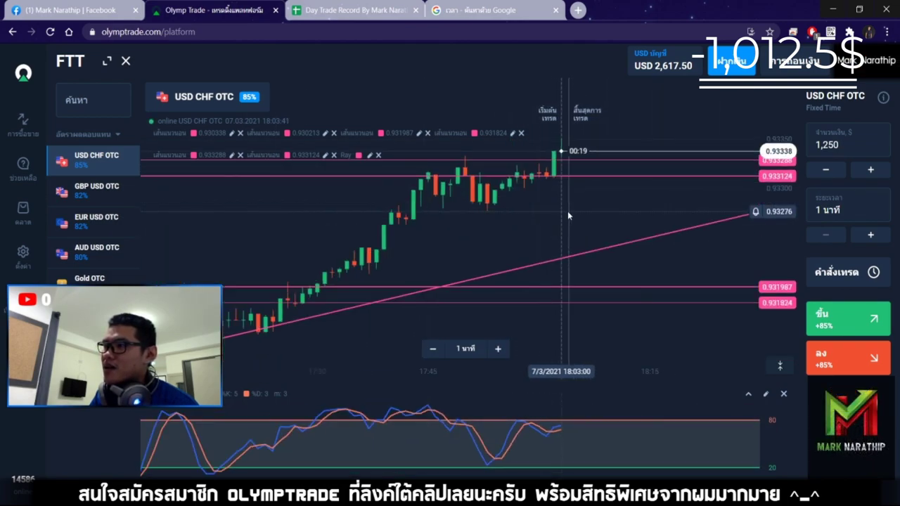
{"action": "scroll", "coordinate": [568, 214], "scroll_direction": "up", "scroll_amount": 4}
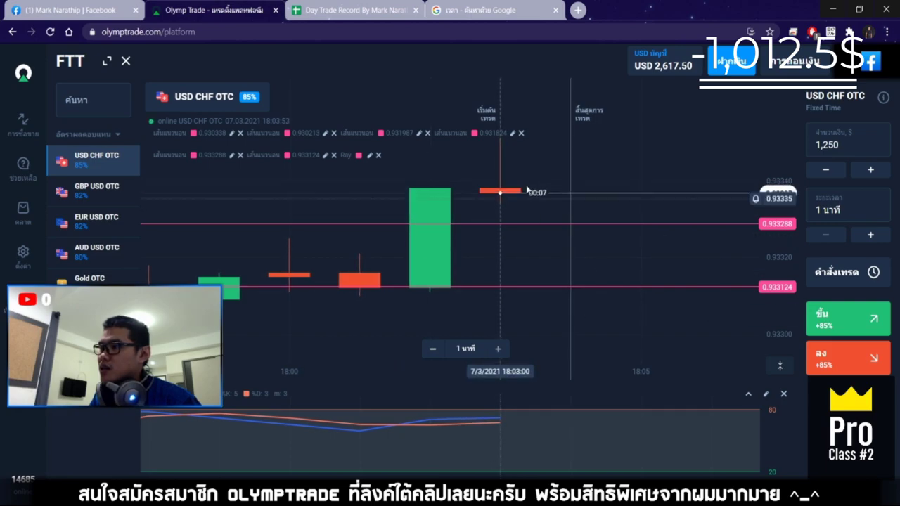
{"action": "scroll", "coordinate": [628, 283], "scroll_direction": "down", "scroll_amount": 3}
{"action": "left_click", "coordinate": [847, 358]}
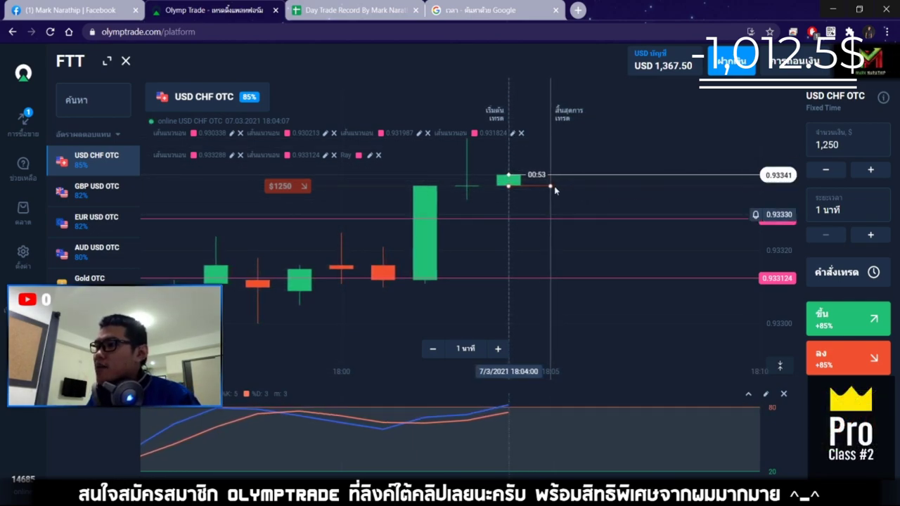
Follow the open 1250-dollar down trade on wide and close-up views of the USD CHF OTC chart until it closes
{"action": "scroll", "coordinate": [450, 229], "scroll_direction": "down", "scroll_amount": 3}
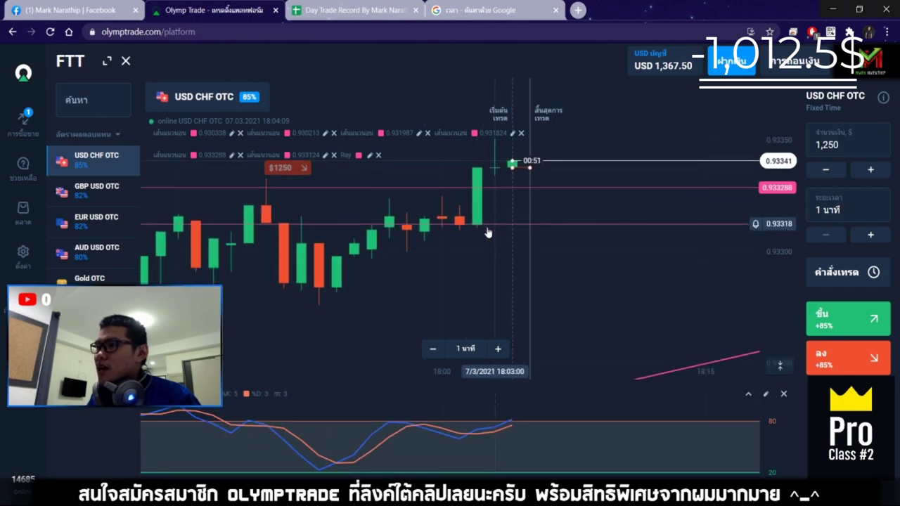
{"action": "scroll", "coordinate": [465, 285], "scroll_direction": "down", "scroll_amount": 5}
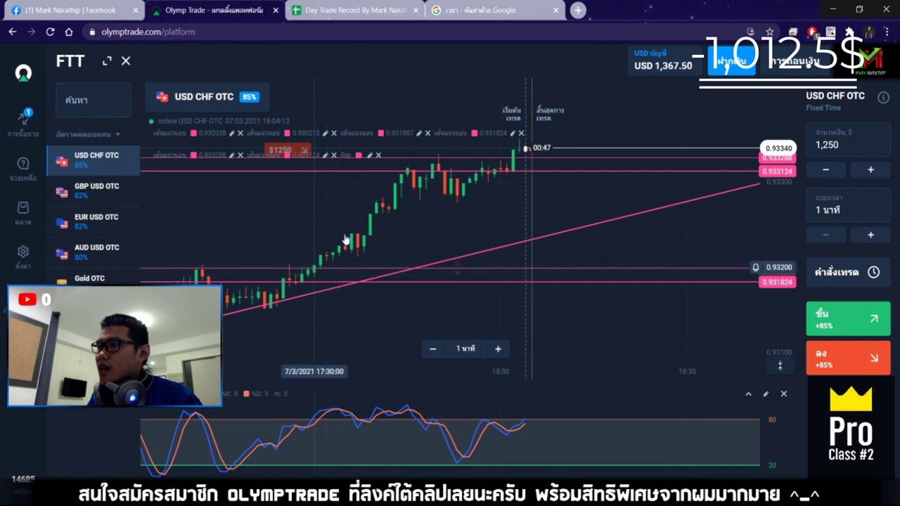
{"action": "scroll", "coordinate": [365, 267], "scroll_direction": "up", "scroll_amount": 2}
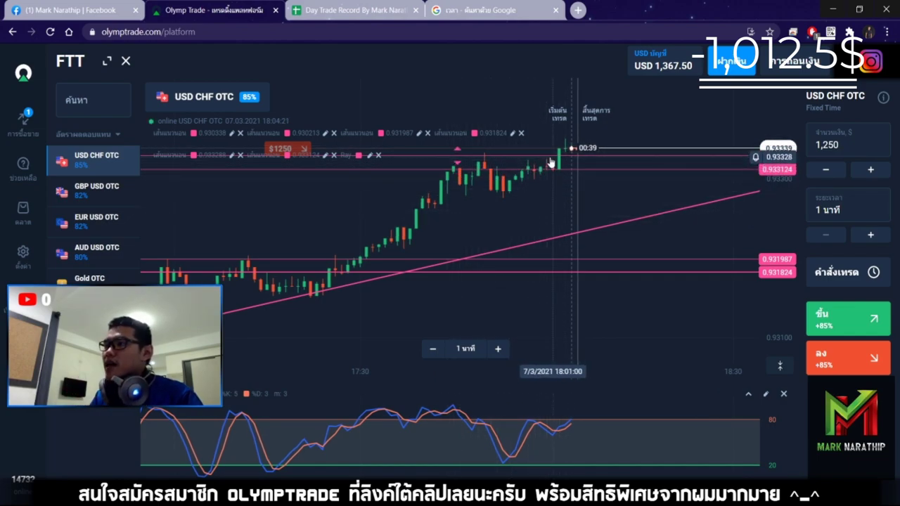
{"action": "scroll", "coordinate": [598, 236], "scroll_direction": "up", "scroll_amount": 5}
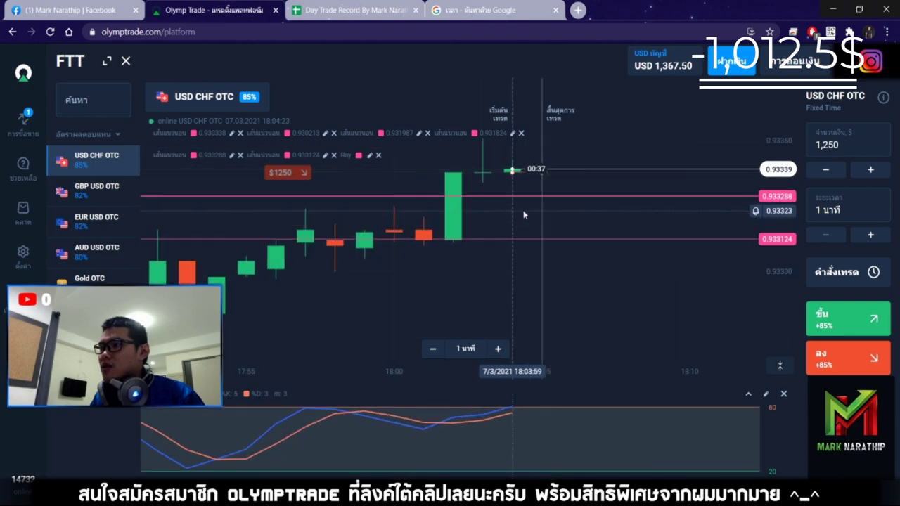
{"action": "scroll", "coordinate": [436, 296], "scroll_direction": "down", "scroll_amount": 3}
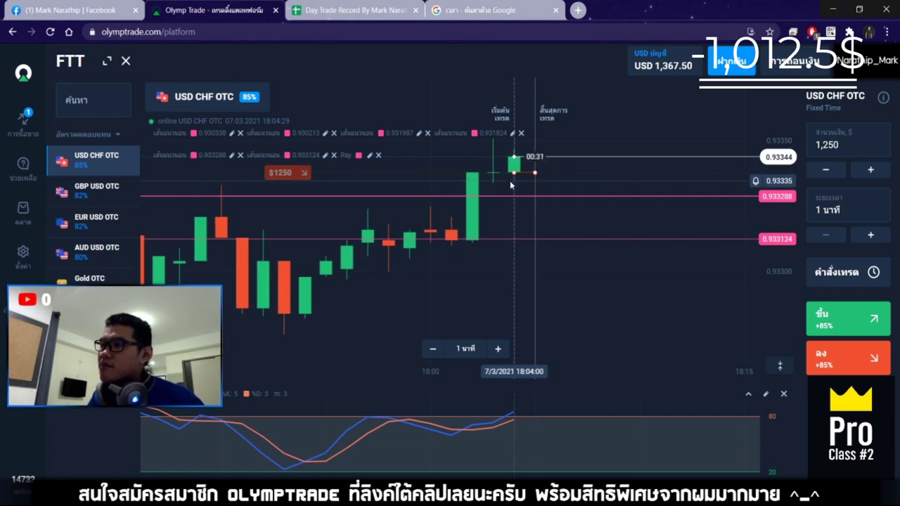
{"action": "scroll", "coordinate": [524, 197], "scroll_direction": "up", "scroll_amount": 4}
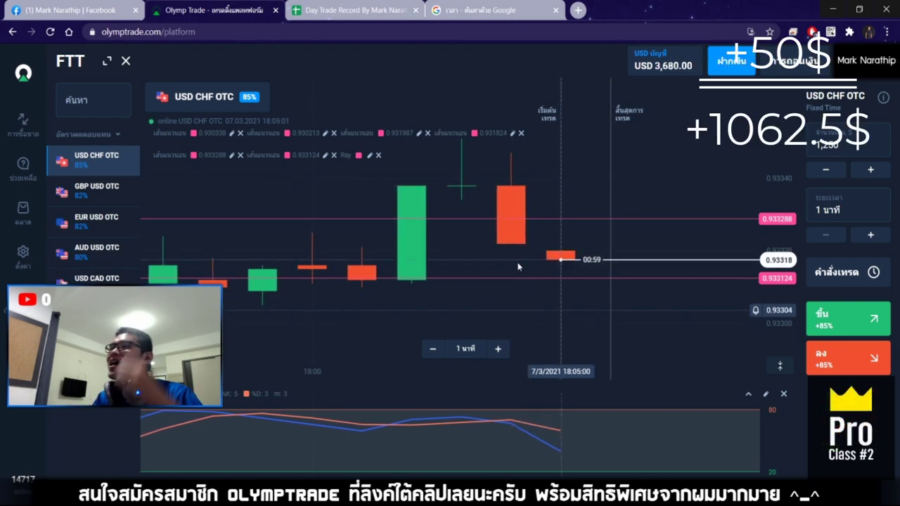
Record trade 10 in the Day Trade Record spreadsheet as ชนะ with a profit percentage of 85
{"action": "left_click", "coordinate": [364, 8]}
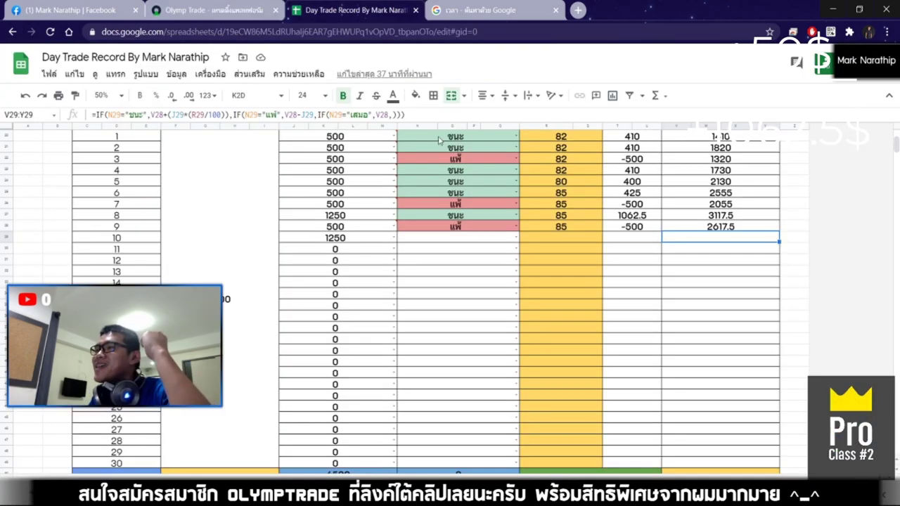
{"action": "double_click", "coordinate": [452, 240]}
{"action": "left_click", "coordinate": [433, 255]}
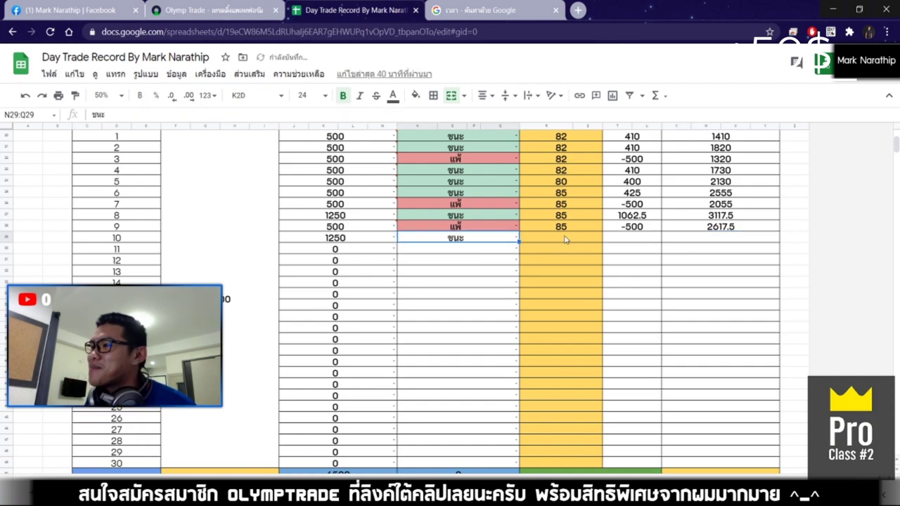
{"action": "left_click", "coordinate": [561, 241]}
{"action": "type", "text": "85"}
{"action": "key", "text": "Return"}
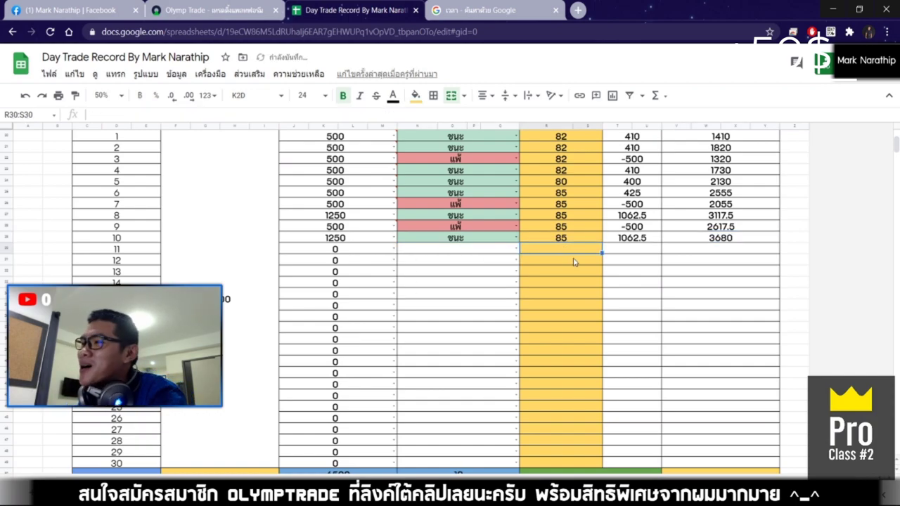
Review the results of trades 6 to 10 one by one and the total profit in the summary row
{"action": "mouse_move", "coordinate": [497, 258]}
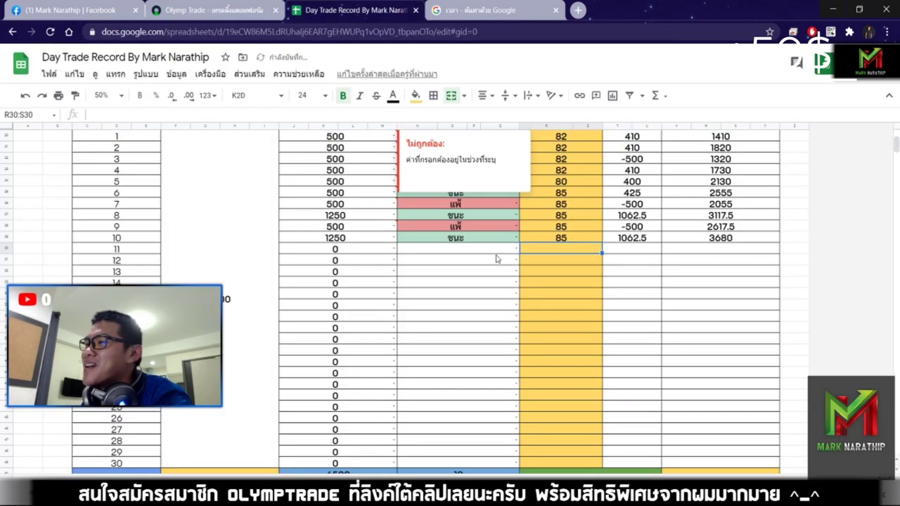
{"action": "left_click", "coordinate": [478, 286]}
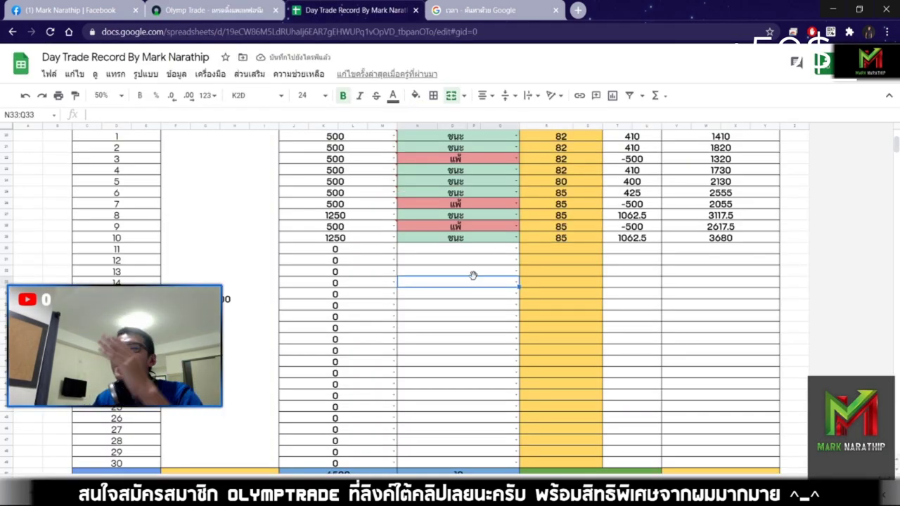
{"action": "left_click", "coordinate": [463, 195]}
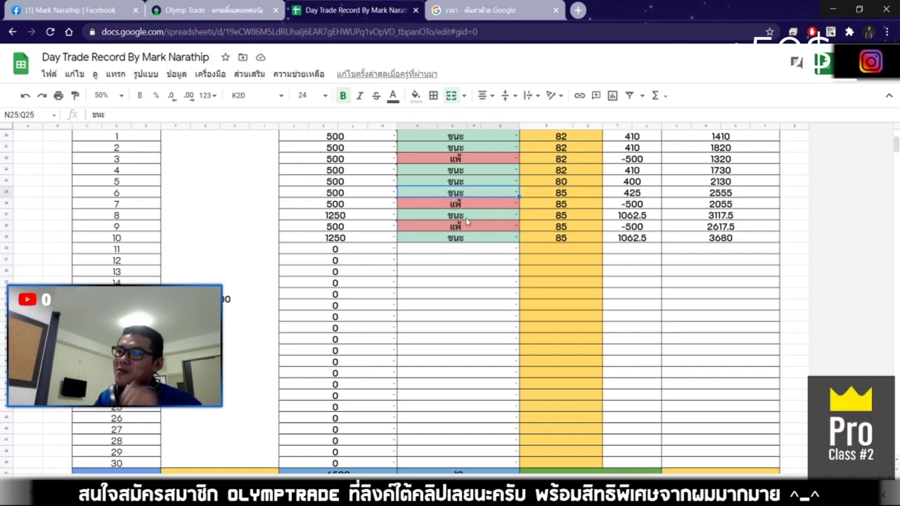
{"action": "left_click", "coordinate": [466, 204]}
{"action": "left_click", "coordinate": [465, 216]}
{"action": "left_click", "coordinate": [465, 227]}
{"action": "left_click", "coordinate": [467, 239]}
{"action": "scroll", "coordinate": [580, 239], "scroll_direction": "down", "scroll_amount": 5}
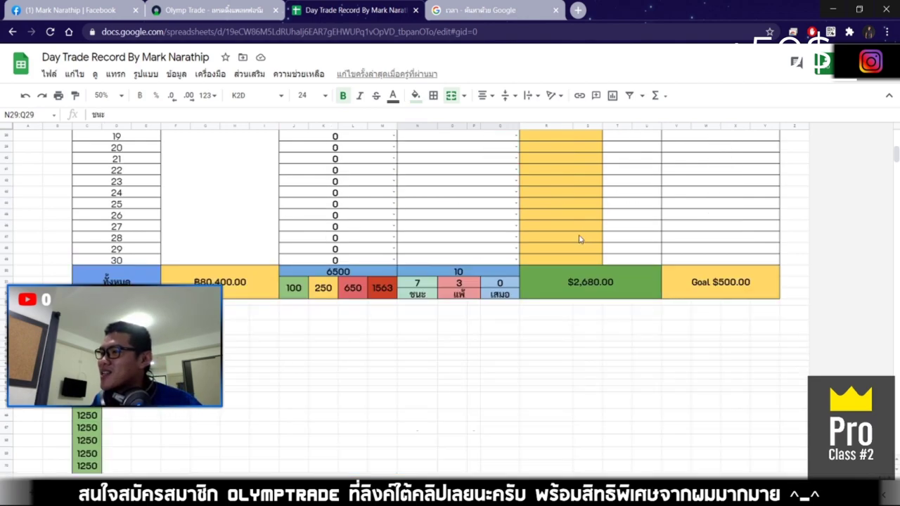
{"action": "left_click", "coordinate": [584, 239]}
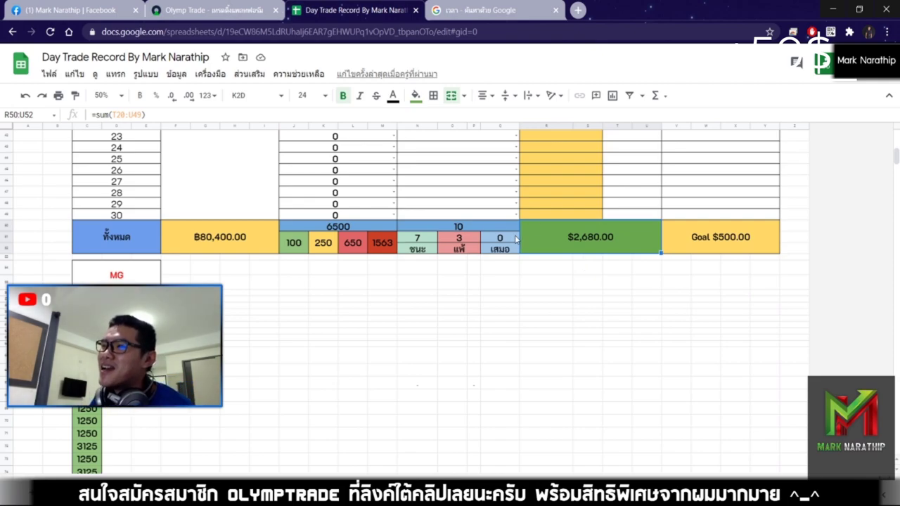
Return to Olymp Trade and check the account balance and the USD CHF OTC candles on wide and close-up views
{"action": "left_click", "coordinate": [249, 11]}
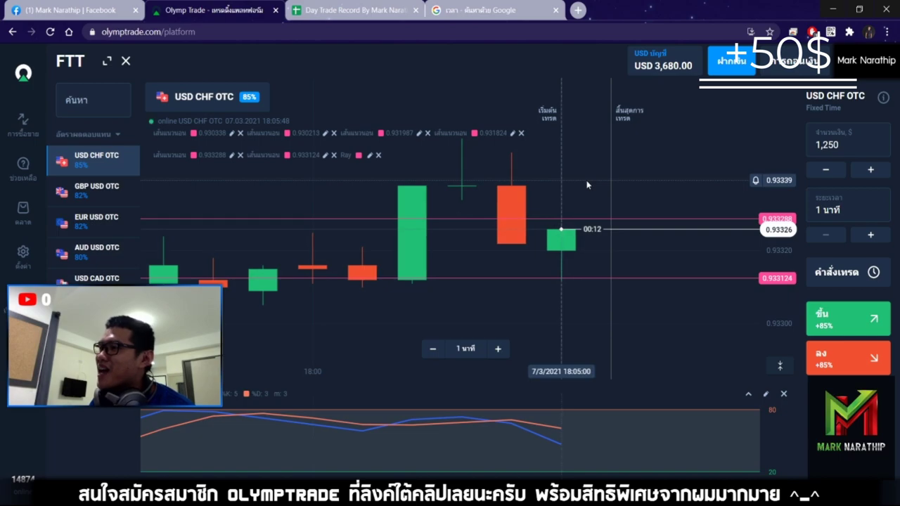
{"action": "scroll", "coordinate": [589, 191], "scroll_direction": "down", "scroll_amount": 4}
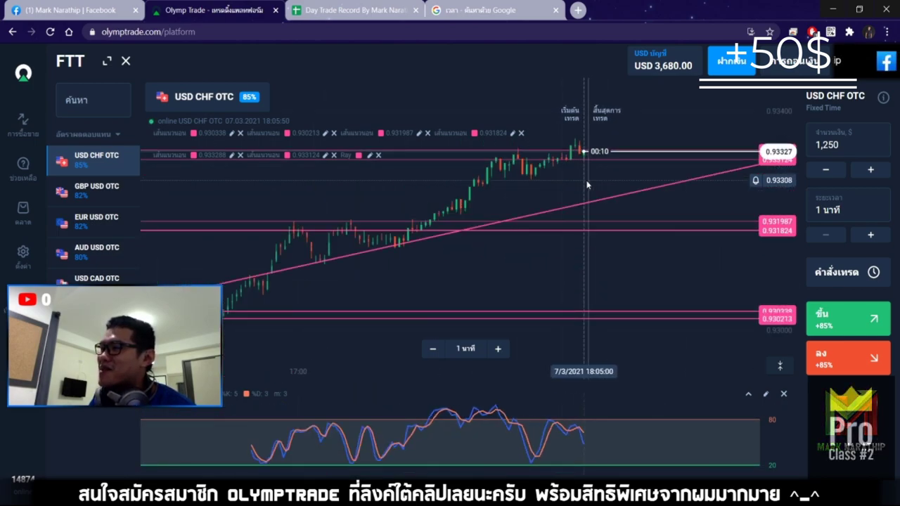
{"action": "scroll", "coordinate": [585, 185], "scroll_direction": "up", "scroll_amount": 4}
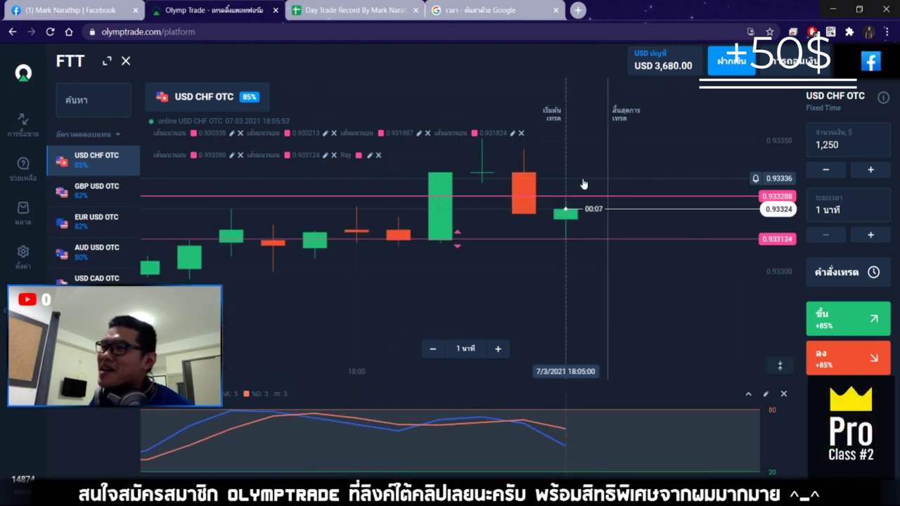
Return to the Day Trade Record spreadsheet and examine its balance chart together with the ten logged trades
{"action": "left_click", "coordinate": [360, 12]}
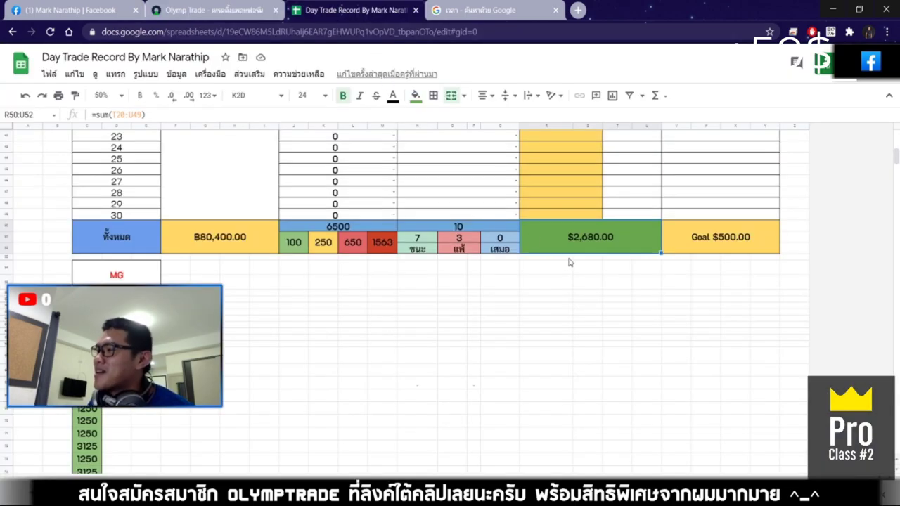
{"action": "scroll", "coordinate": [569, 261], "scroll_direction": "up", "scroll_amount": 10}
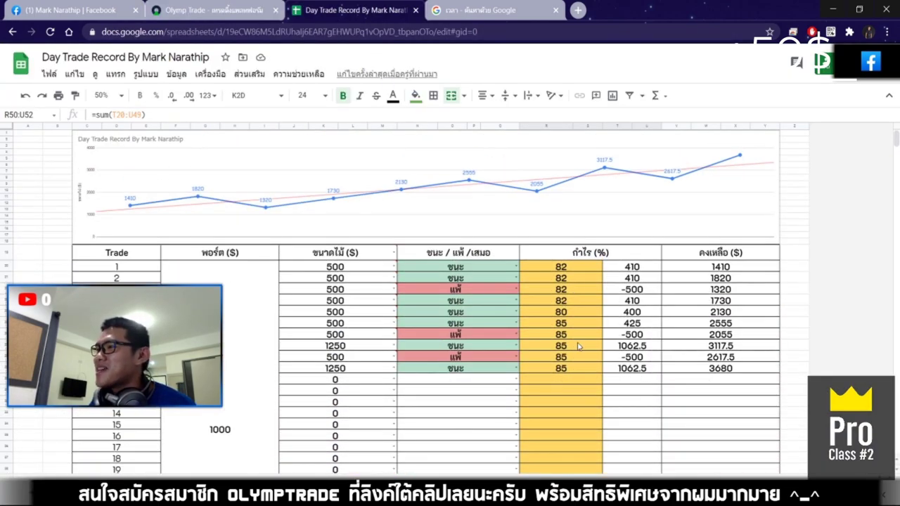
{"action": "left_click", "coordinate": [528, 414]}
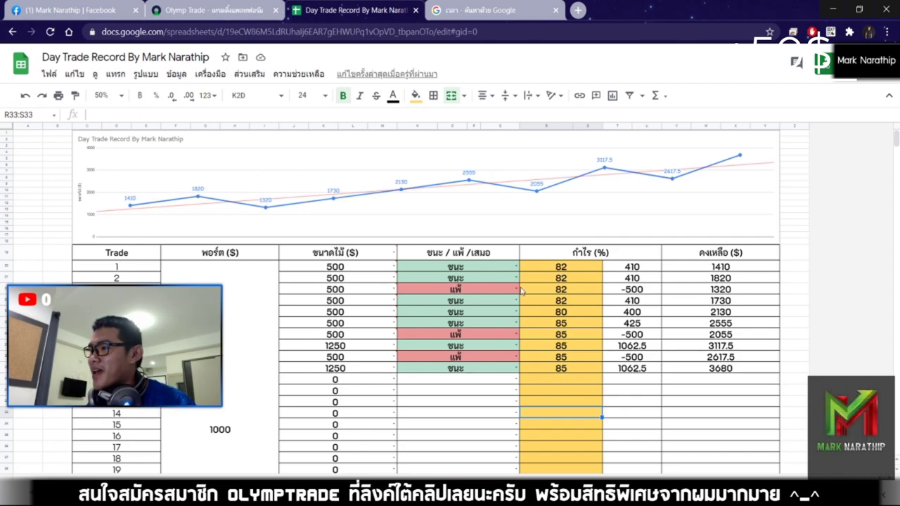
{"action": "scroll", "coordinate": [522, 289], "scroll_direction": "down", "scroll_amount": 2}
{"action": "left_click", "coordinate": [460, 311]}
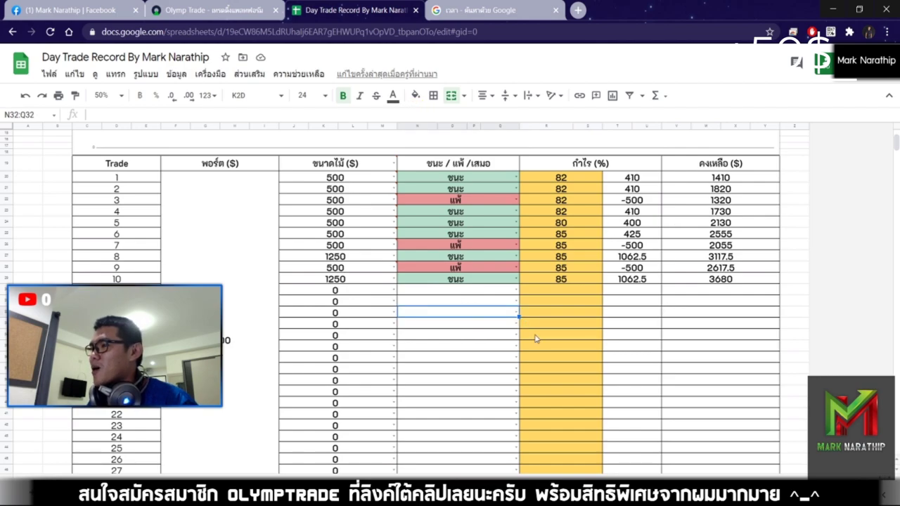
{"action": "scroll", "coordinate": [534, 339], "scroll_direction": "up", "scroll_amount": 2}
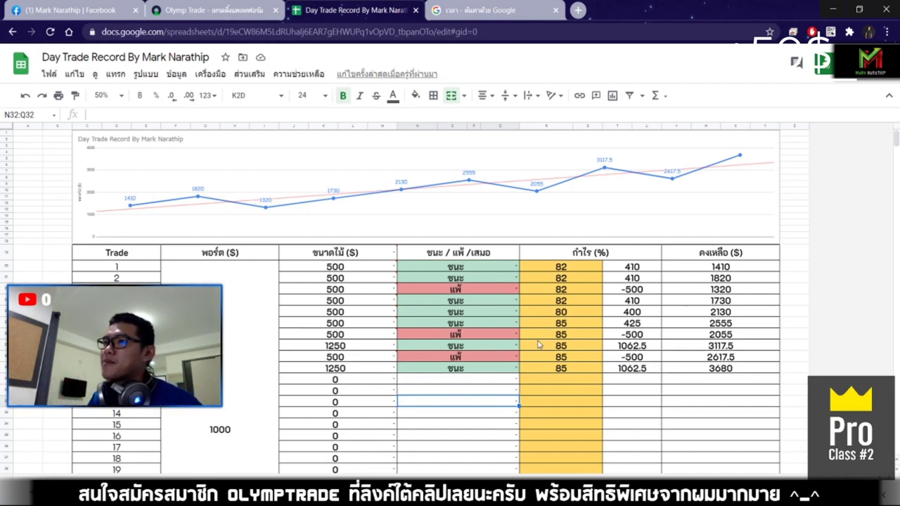
Switch to the Google time search and highlight the current time to check when the session ends
{"action": "left_click", "coordinate": [480, 10]}
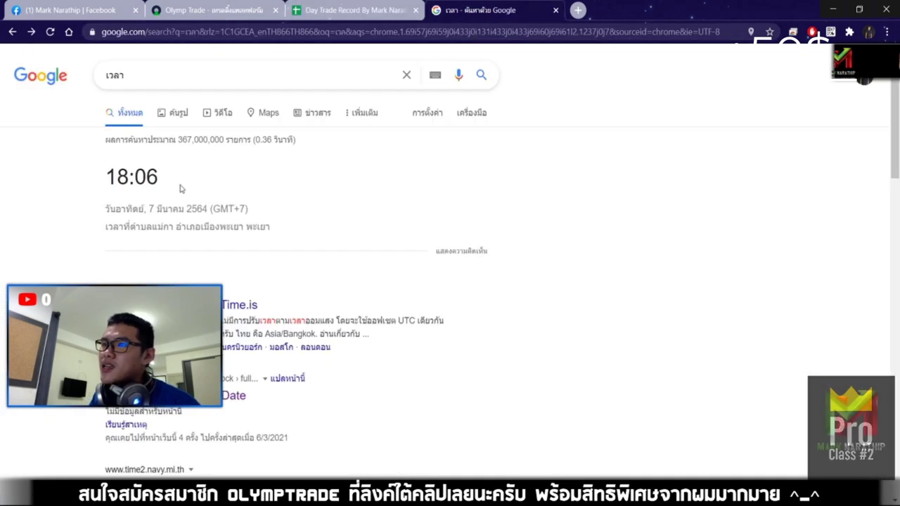
{"action": "left_click_drag", "start_coordinate": [105, 176], "coordinate": [255, 177]}
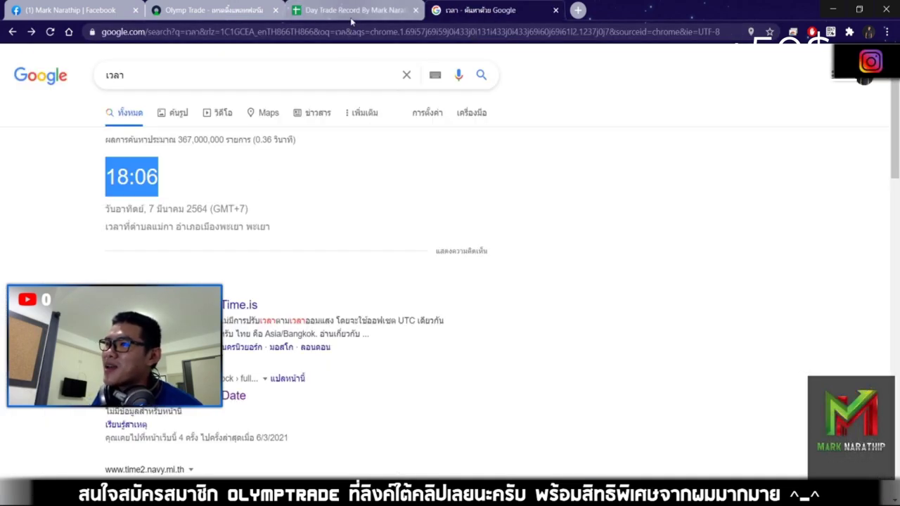
{"action": "left_click", "coordinate": [322, 148]}
{"action": "left_click_drag", "start_coordinate": [101, 177], "coordinate": [255, 177]}
{"action": "left_click", "coordinate": [169, 180]}
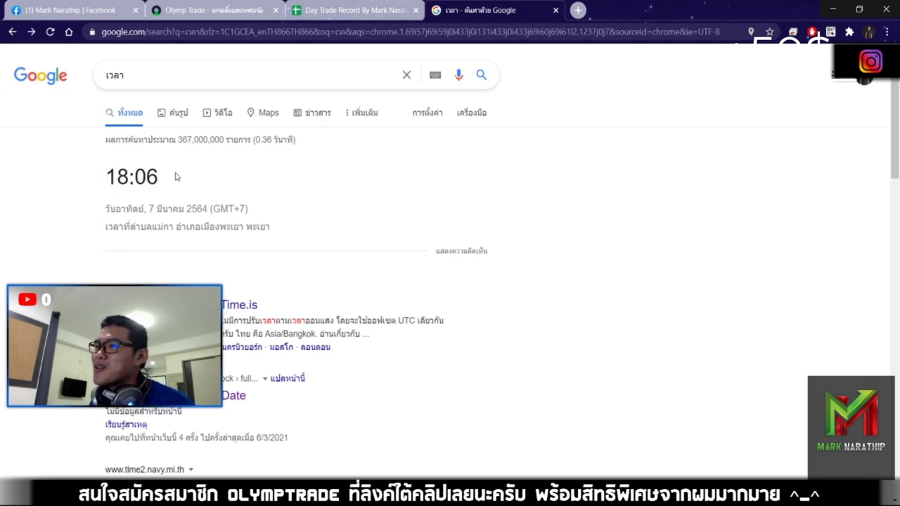
Return to the Day Trade Record spreadsheet and review the logged trades, the summary row's total profit and the balance chart
{"action": "left_click", "coordinate": [367, 12]}
{"action": "scroll", "coordinate": [505, 237], "scroll_direction": "down", "scroll_amount": 3}
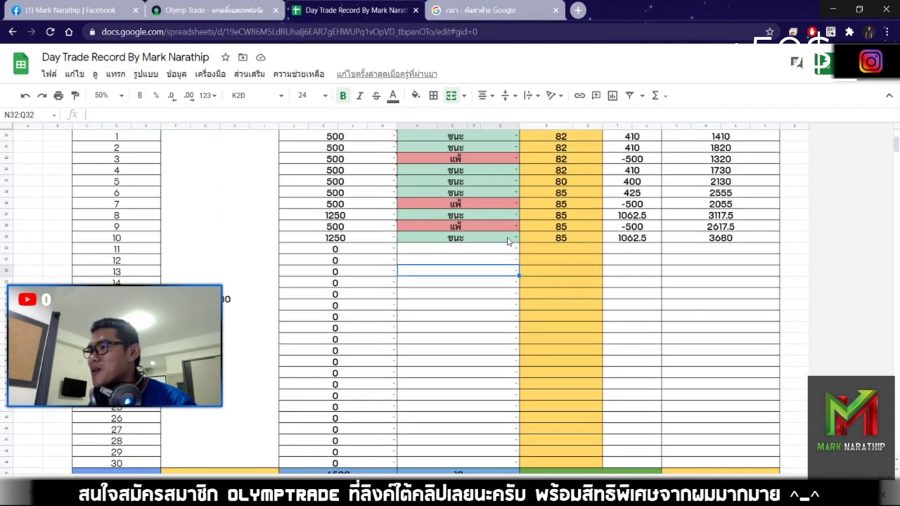
{"action": "left_click", "coordinate": [560, 297]}
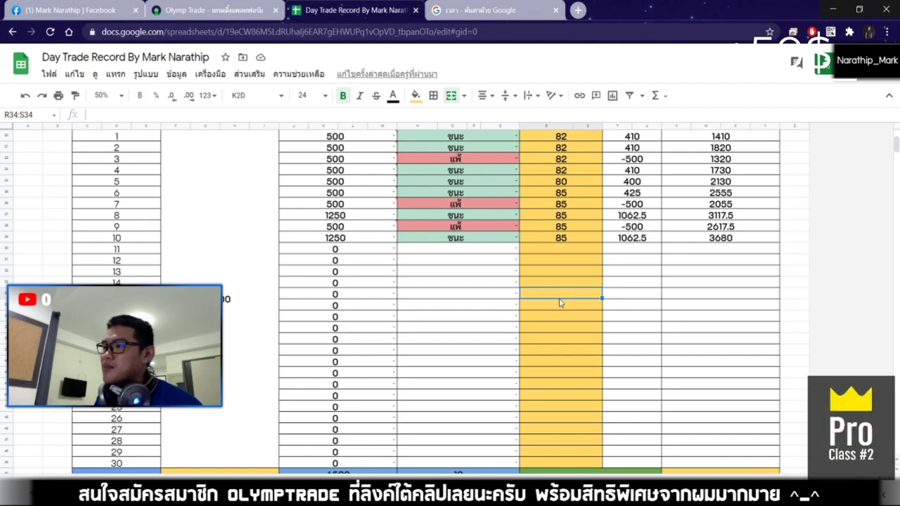
{"action": "scroll", "coordinate": [529, 295], "scroll_direction": "down", "scroll_amount": 2}
{"action": "scroll", "coordinate": [529, 295], "scroll_direction": "down", "scroll_amount": 2}
{"action": "left_click", "coordinate": [595, 272]}
{"action": "scroll", "coordinate": [591, 320], "scroll_direction": "down", "scroll_amount": 1}
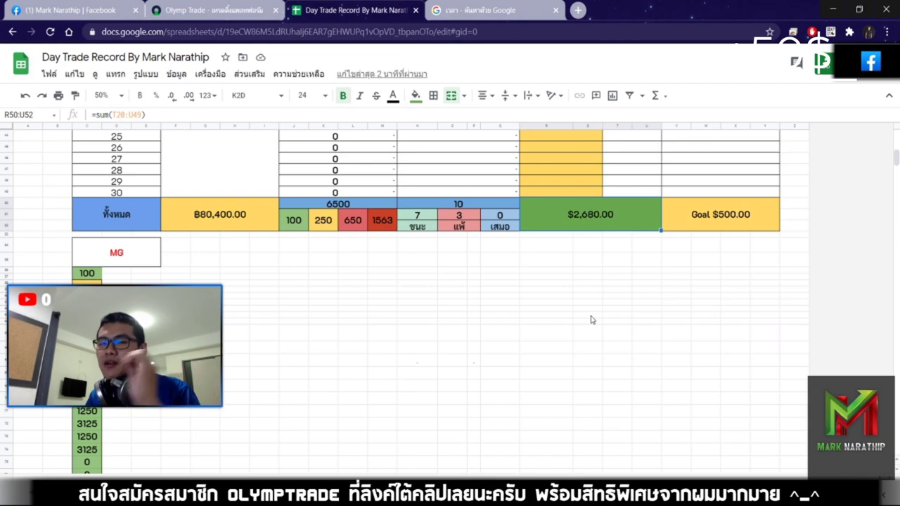
{"action": "scroll", "coordinate": [590, 319], "scroll_direction": "up", "scroll_amount": 10}
{"action": "left_click", "coordinate": [569, 406]}
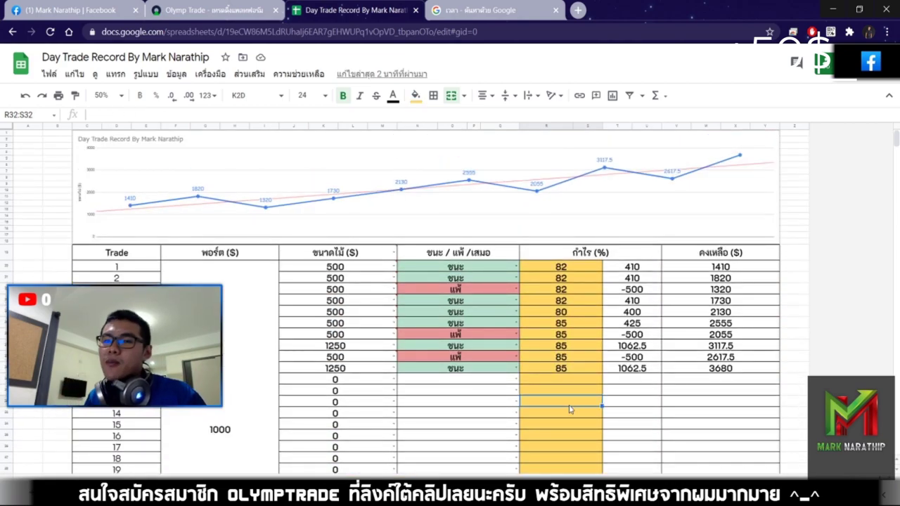